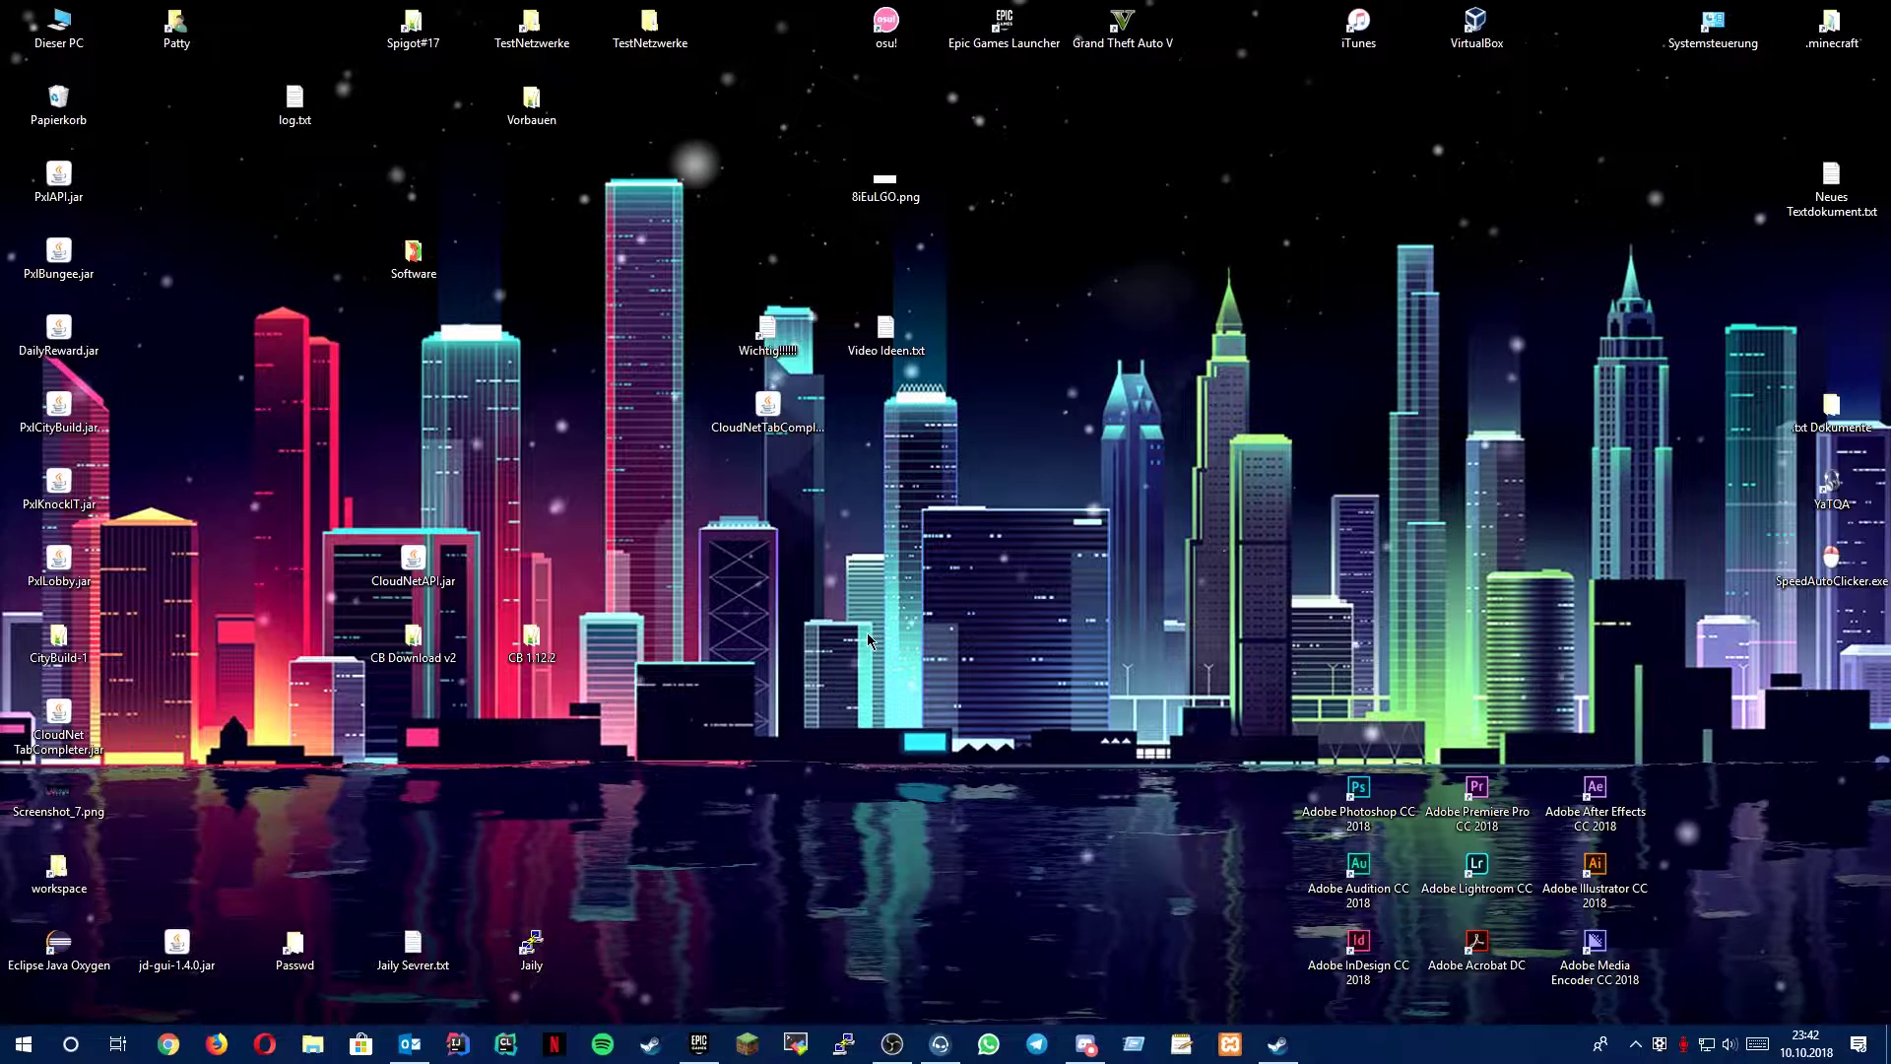
Open Wallpaper Engine's wallpaper selection from the system tray and choose to change the wallpaper of screen 1
{"action": "right_click", "coordinate": [1682, 1046]}
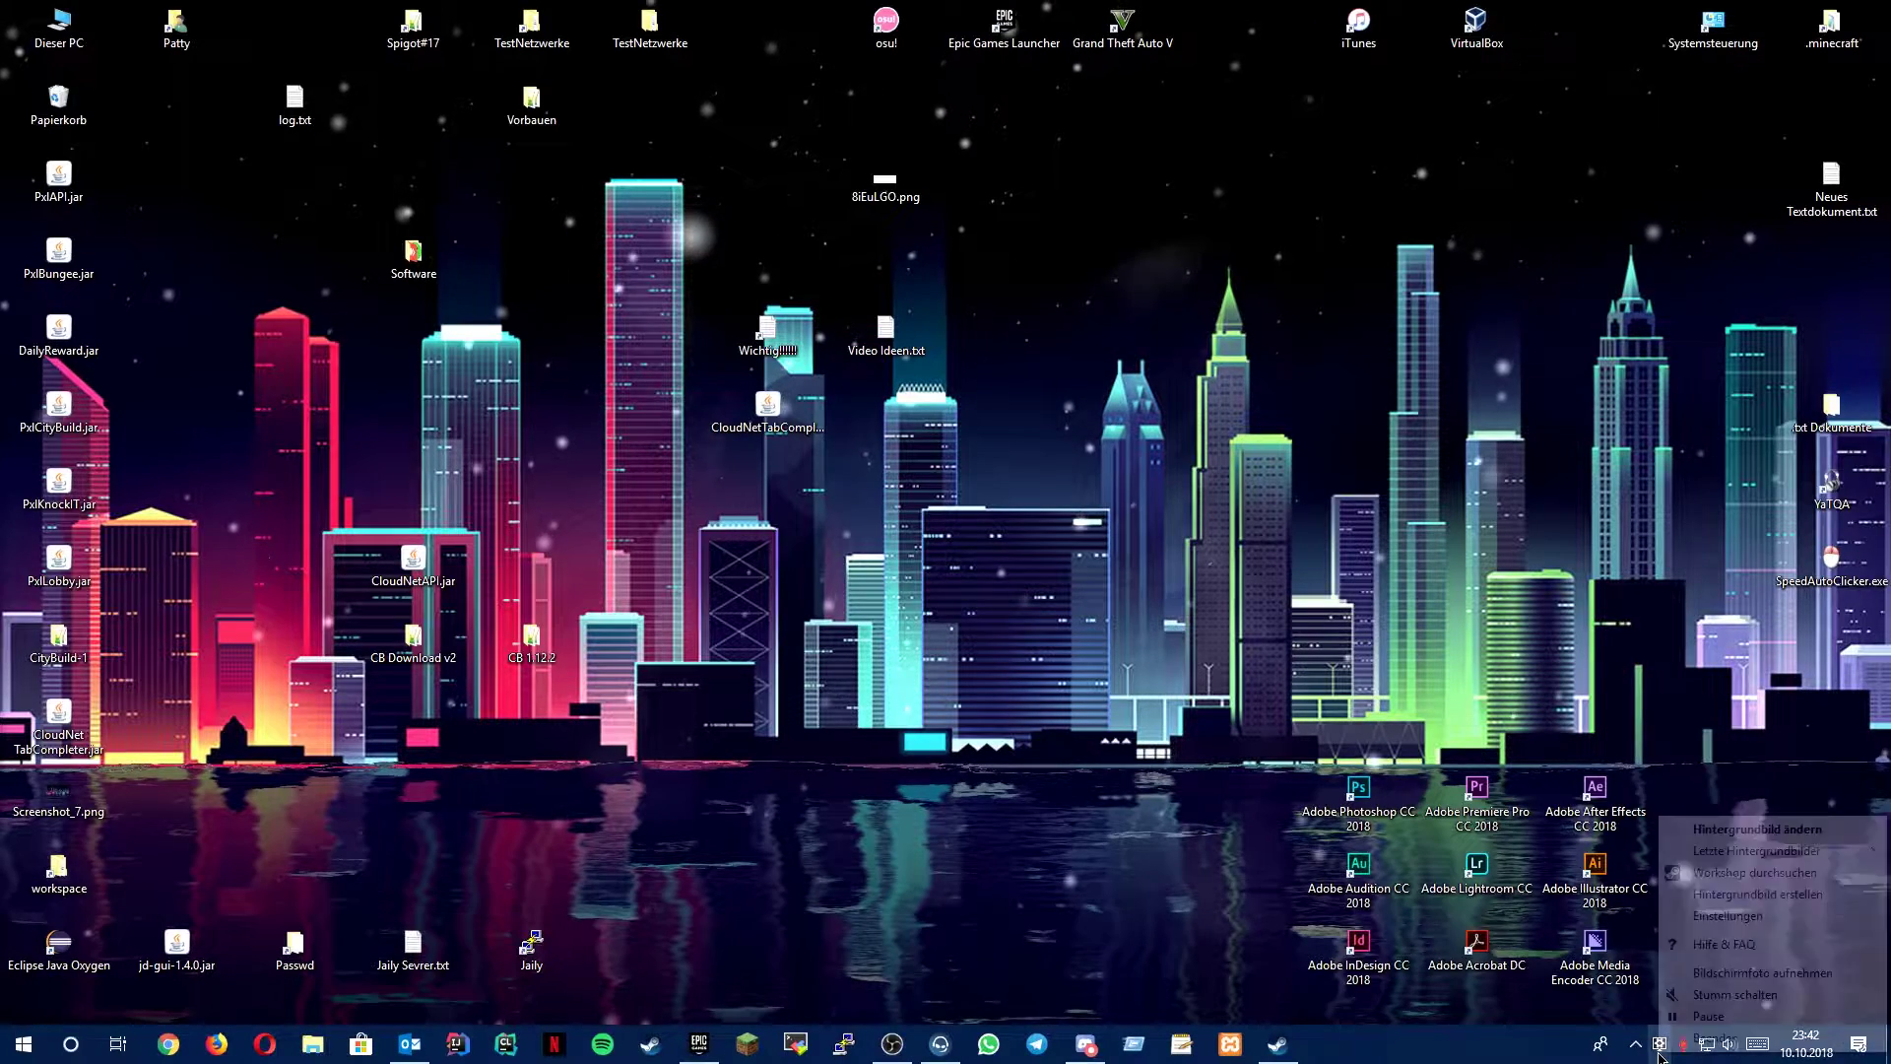
{"action": "left_click", "coordinate": [1674, 944]}
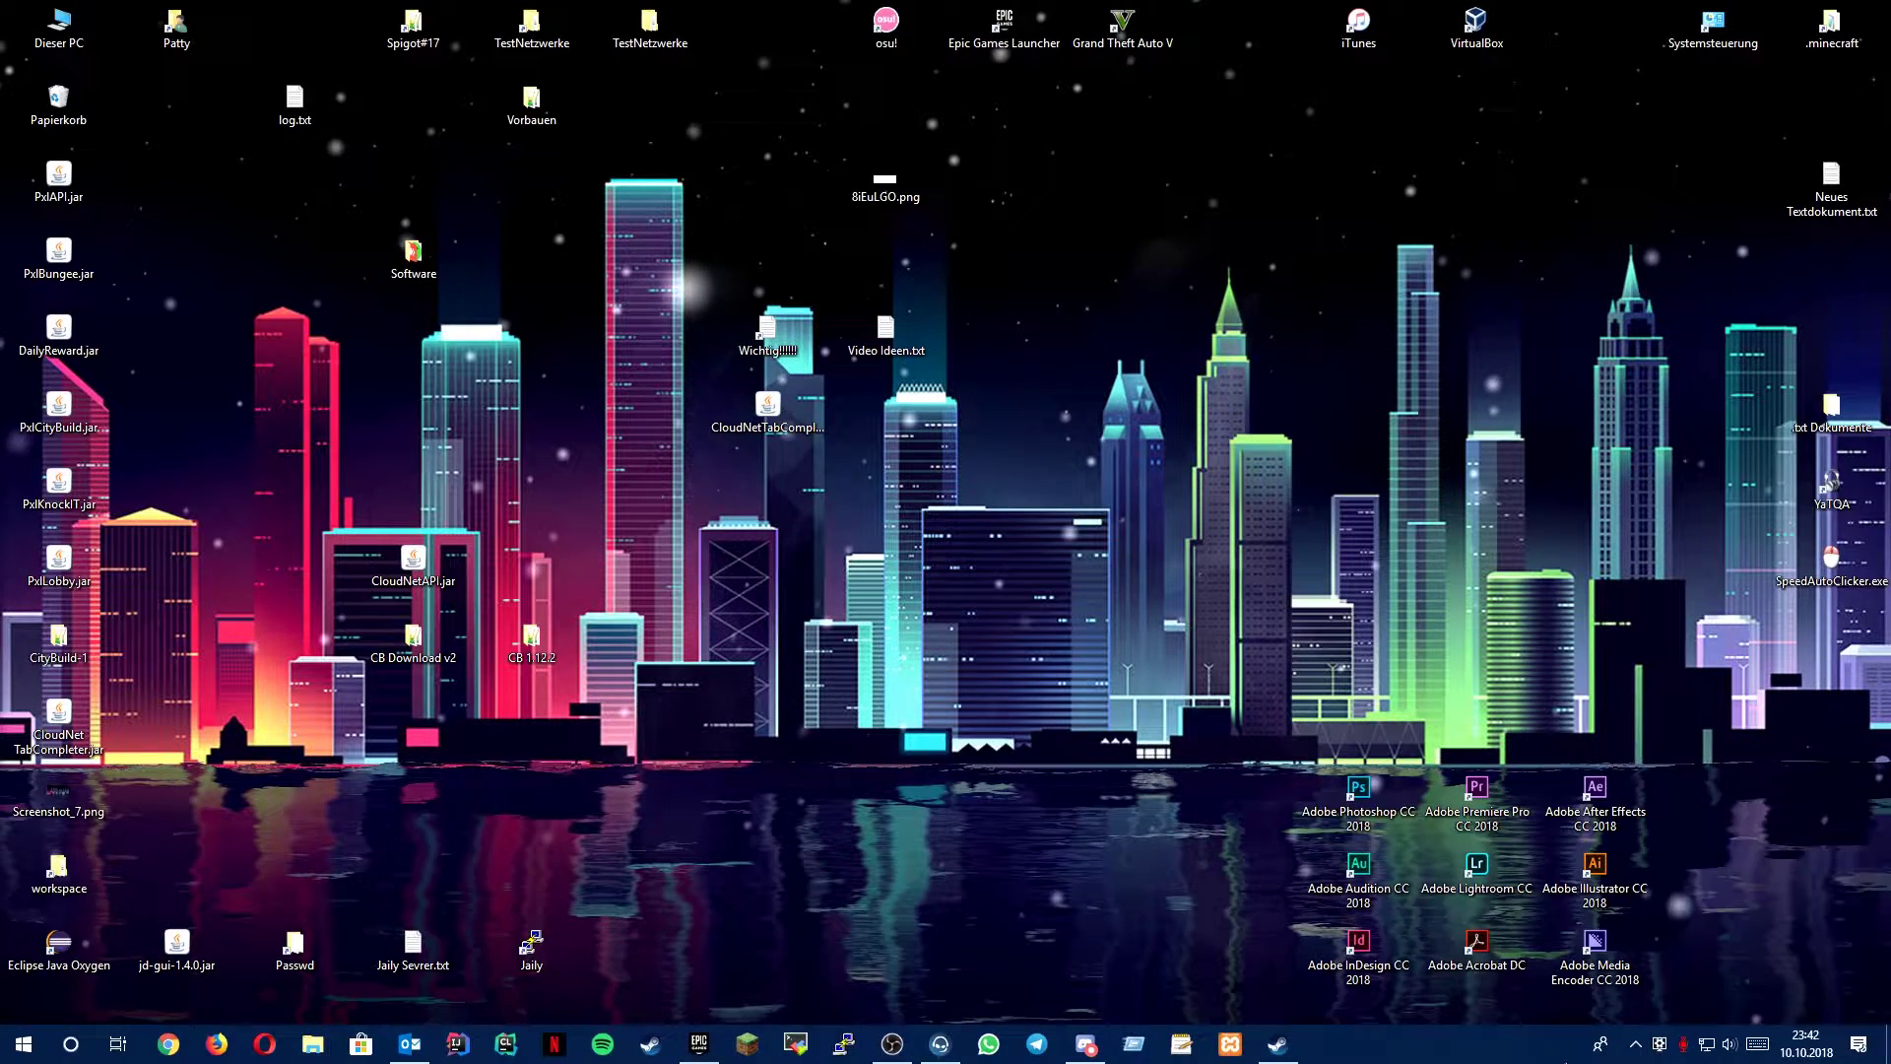
{"action": "right_click", "coordinate": [1658, 1048]}
{"action": "left_click", "coordinate": [1674, 792]}
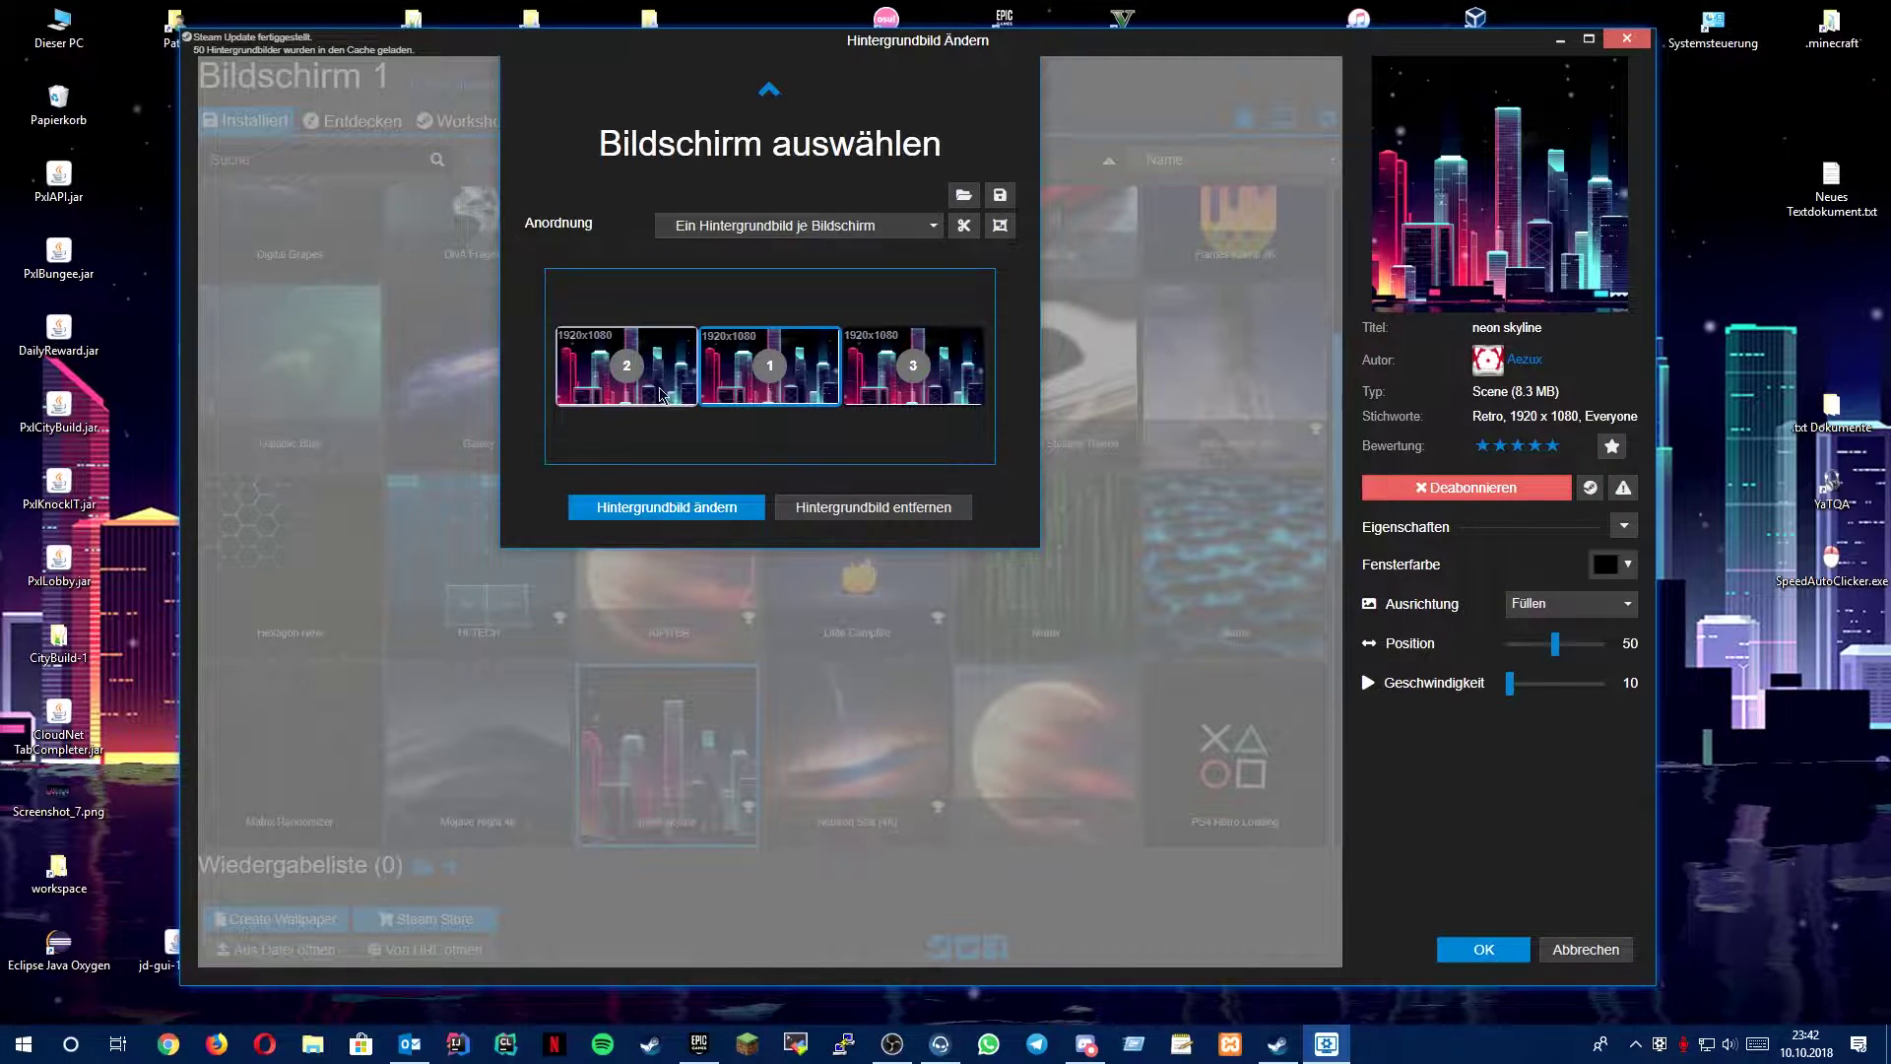
{"action": "left_click", "coordinate": [716, 508]}
Apply the installed HI-TECH wallpaper to screen 1 and move the window aside to view the desktop
{"action": "scroll", "coordinate": [568, 676], "scroll_direction": "up", "scroll_amount": 2}
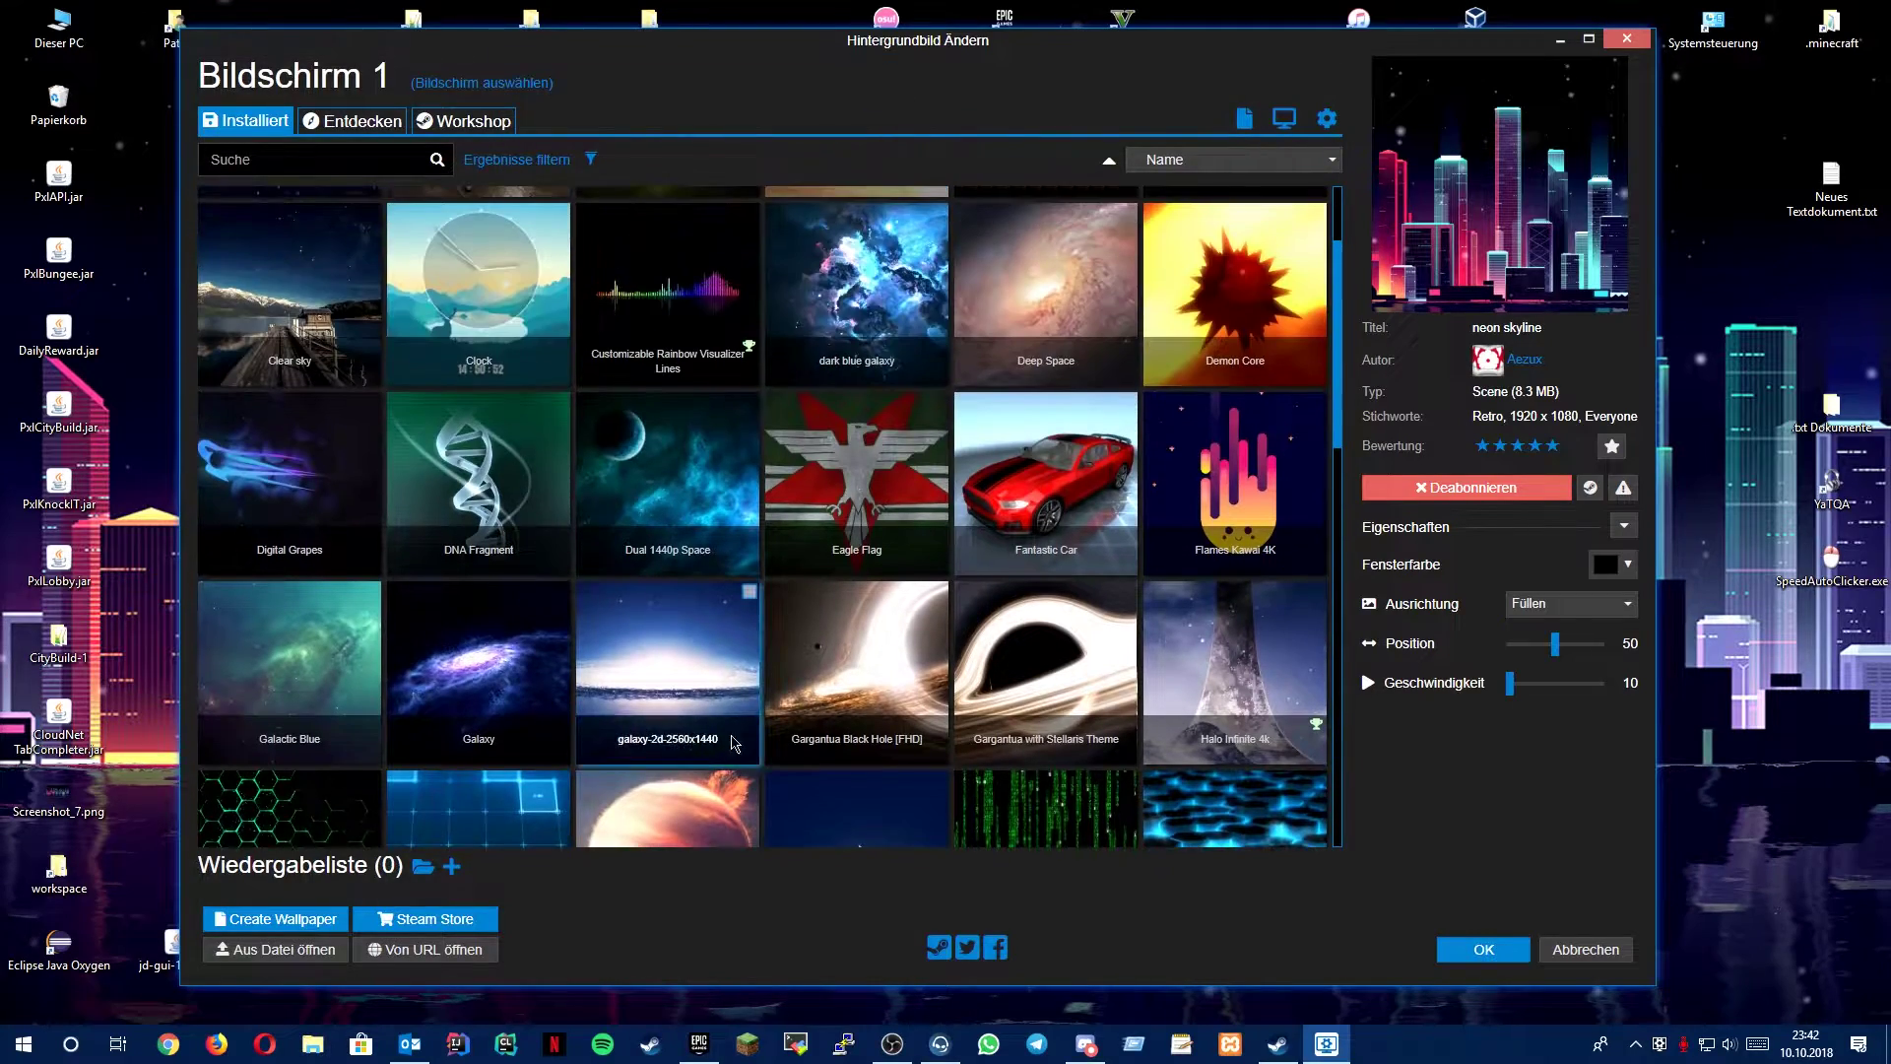
{"action": "scroll", "coordinate": [568, 677], "scroll_direction": "down", "scroll_amount": 1}
{"action": "left_click", "coordinate": [568, 676]}
{"action": "left_click_drag", "start_coordinate": [769, 53], "coordinate": [1013, 869]}
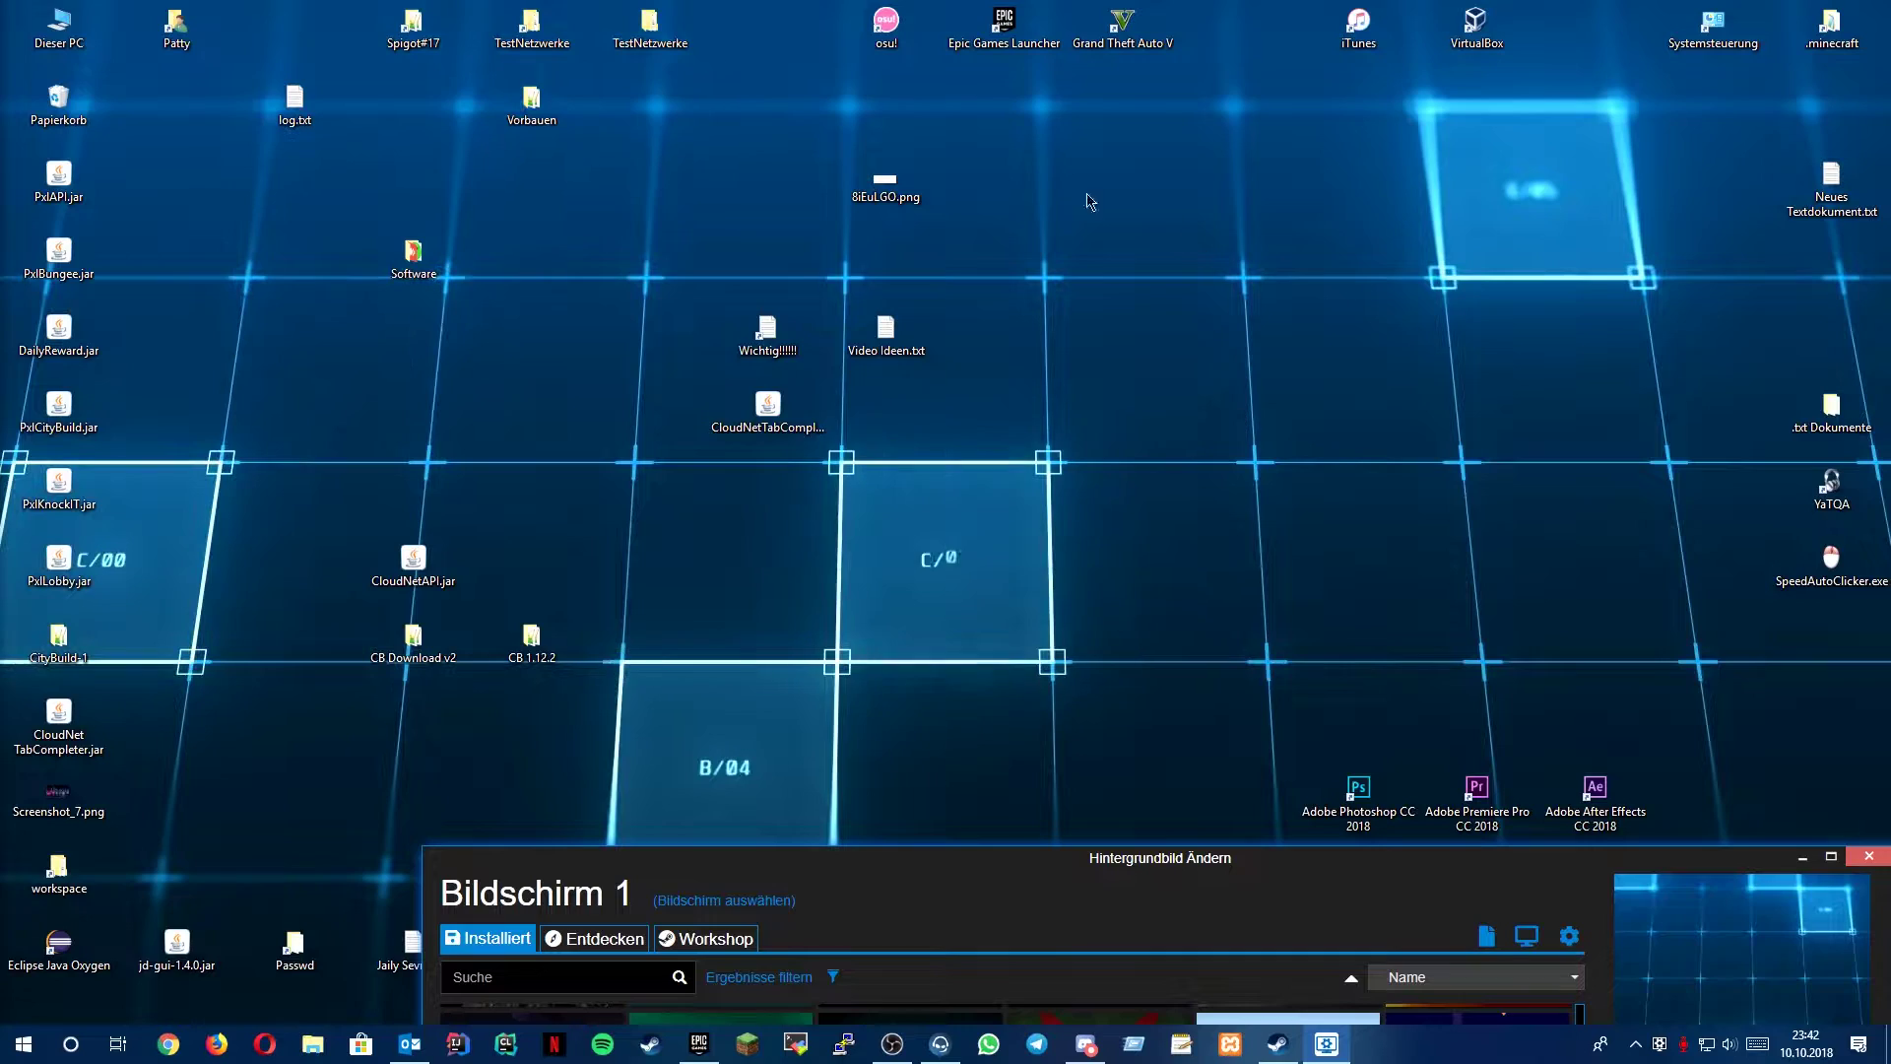
{"action": "left_click_drag", "start_coordinate": [979, 859], "coordinate": [793, 144]}
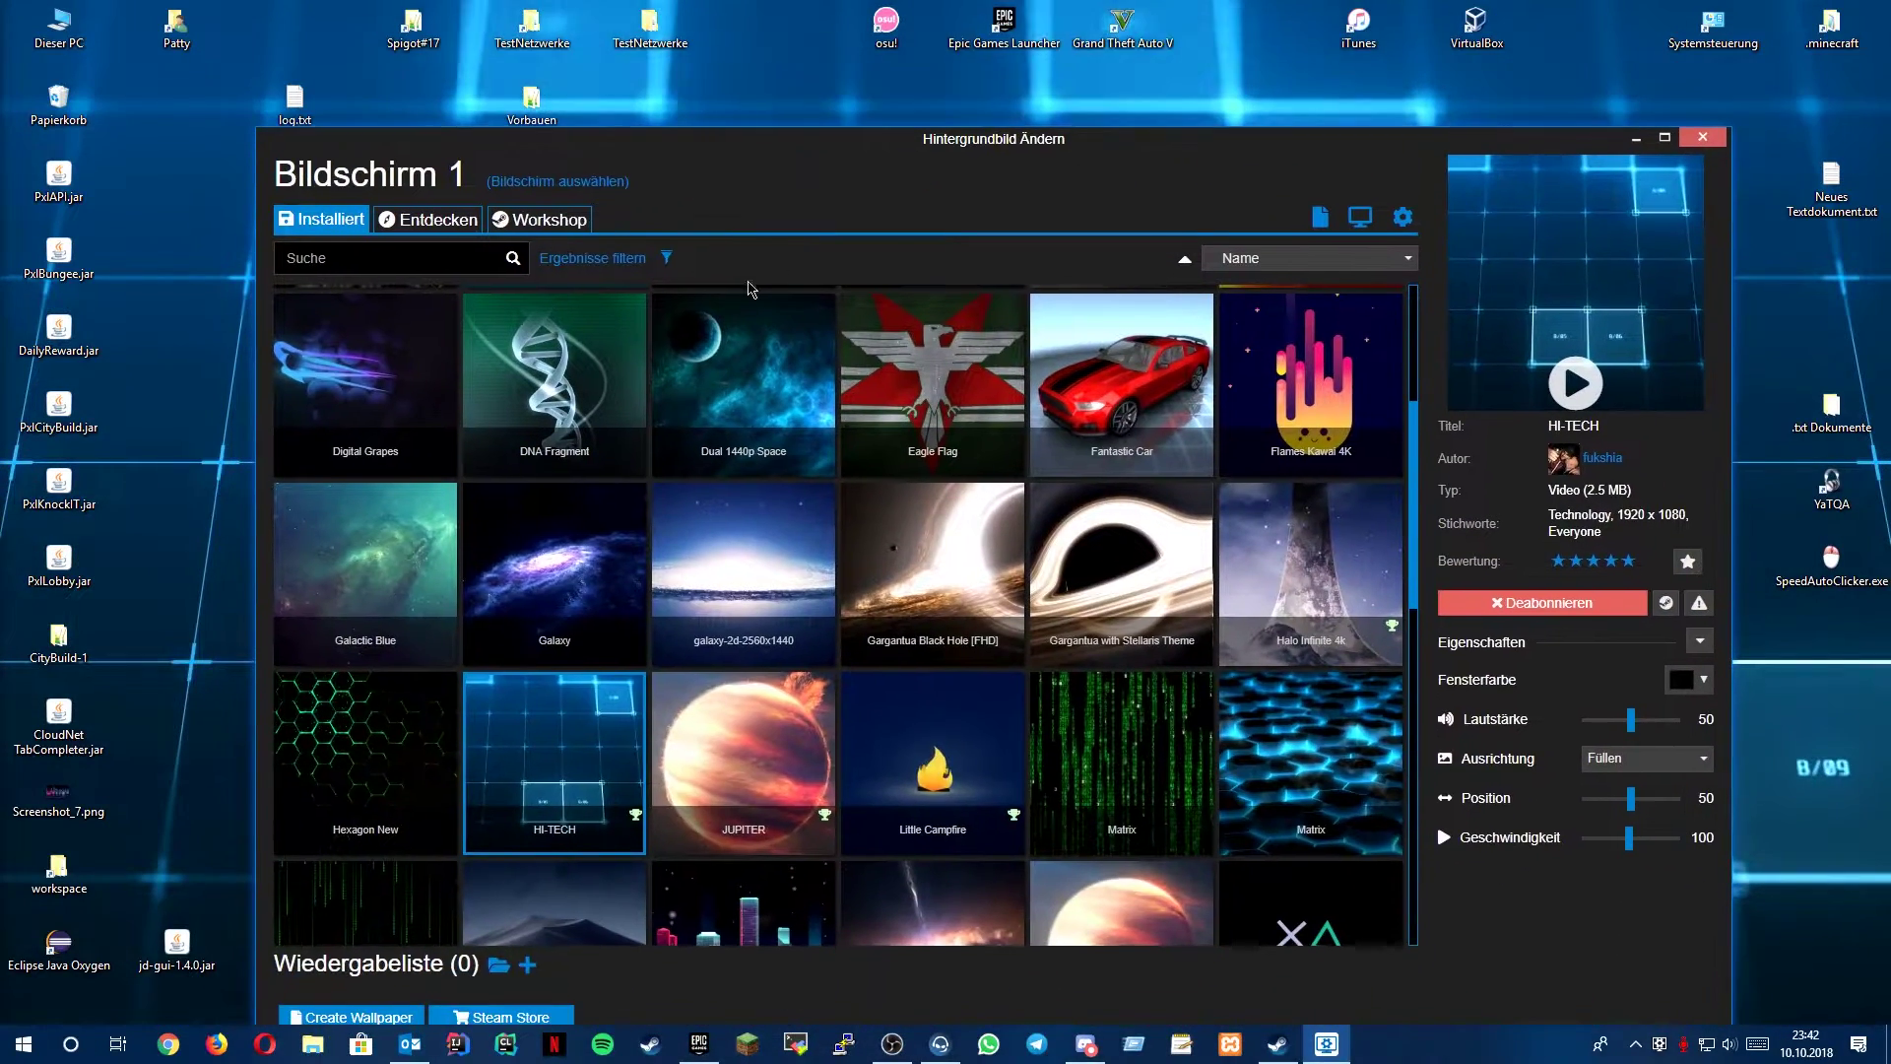
Download the wallpaper "Space Ice Storm [animated][loop]" from the newest Workshop entries
{"action": "left_click", "coordinate": [571, 234]}
{"action": "left_click_drag", "start_coordinate": [950, 231], "coordinate": [903, 138]}
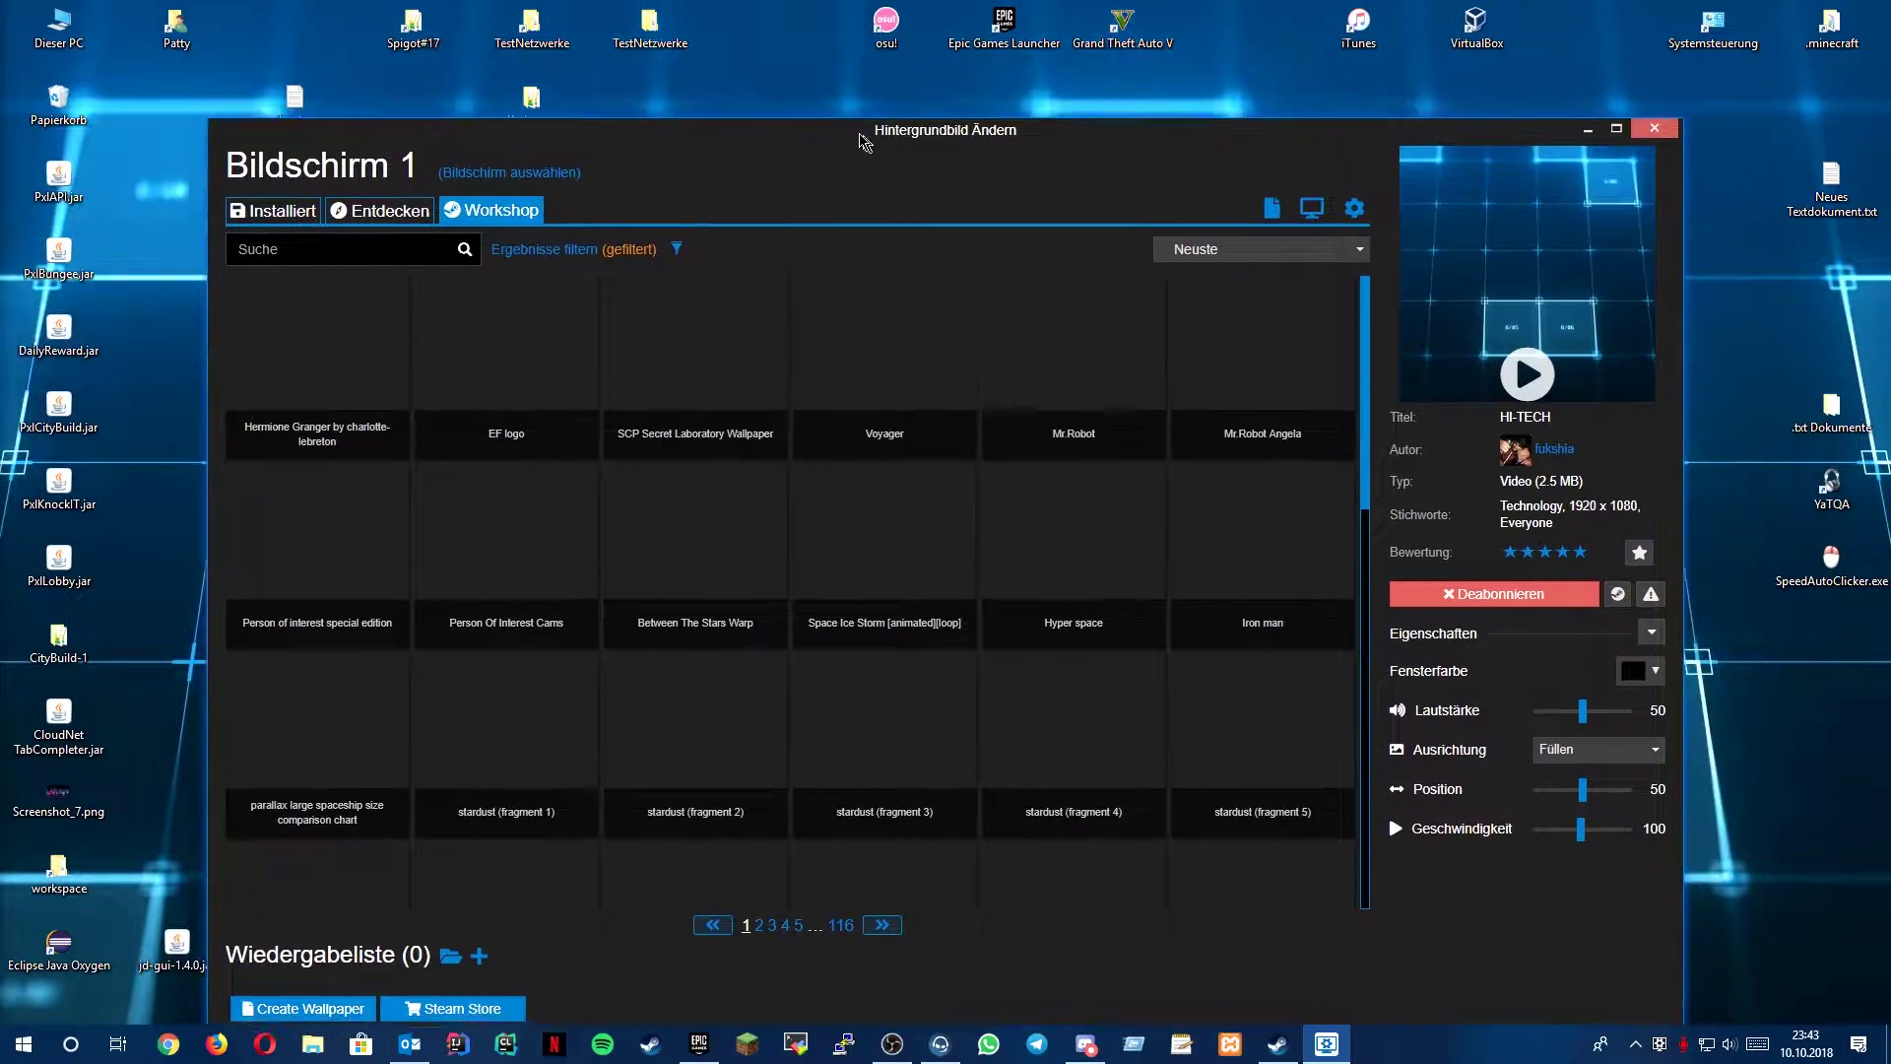
{"action": "scroll", "coordinate": [953, 621], "scroll_direction": "down", "scroll_amount": 1}
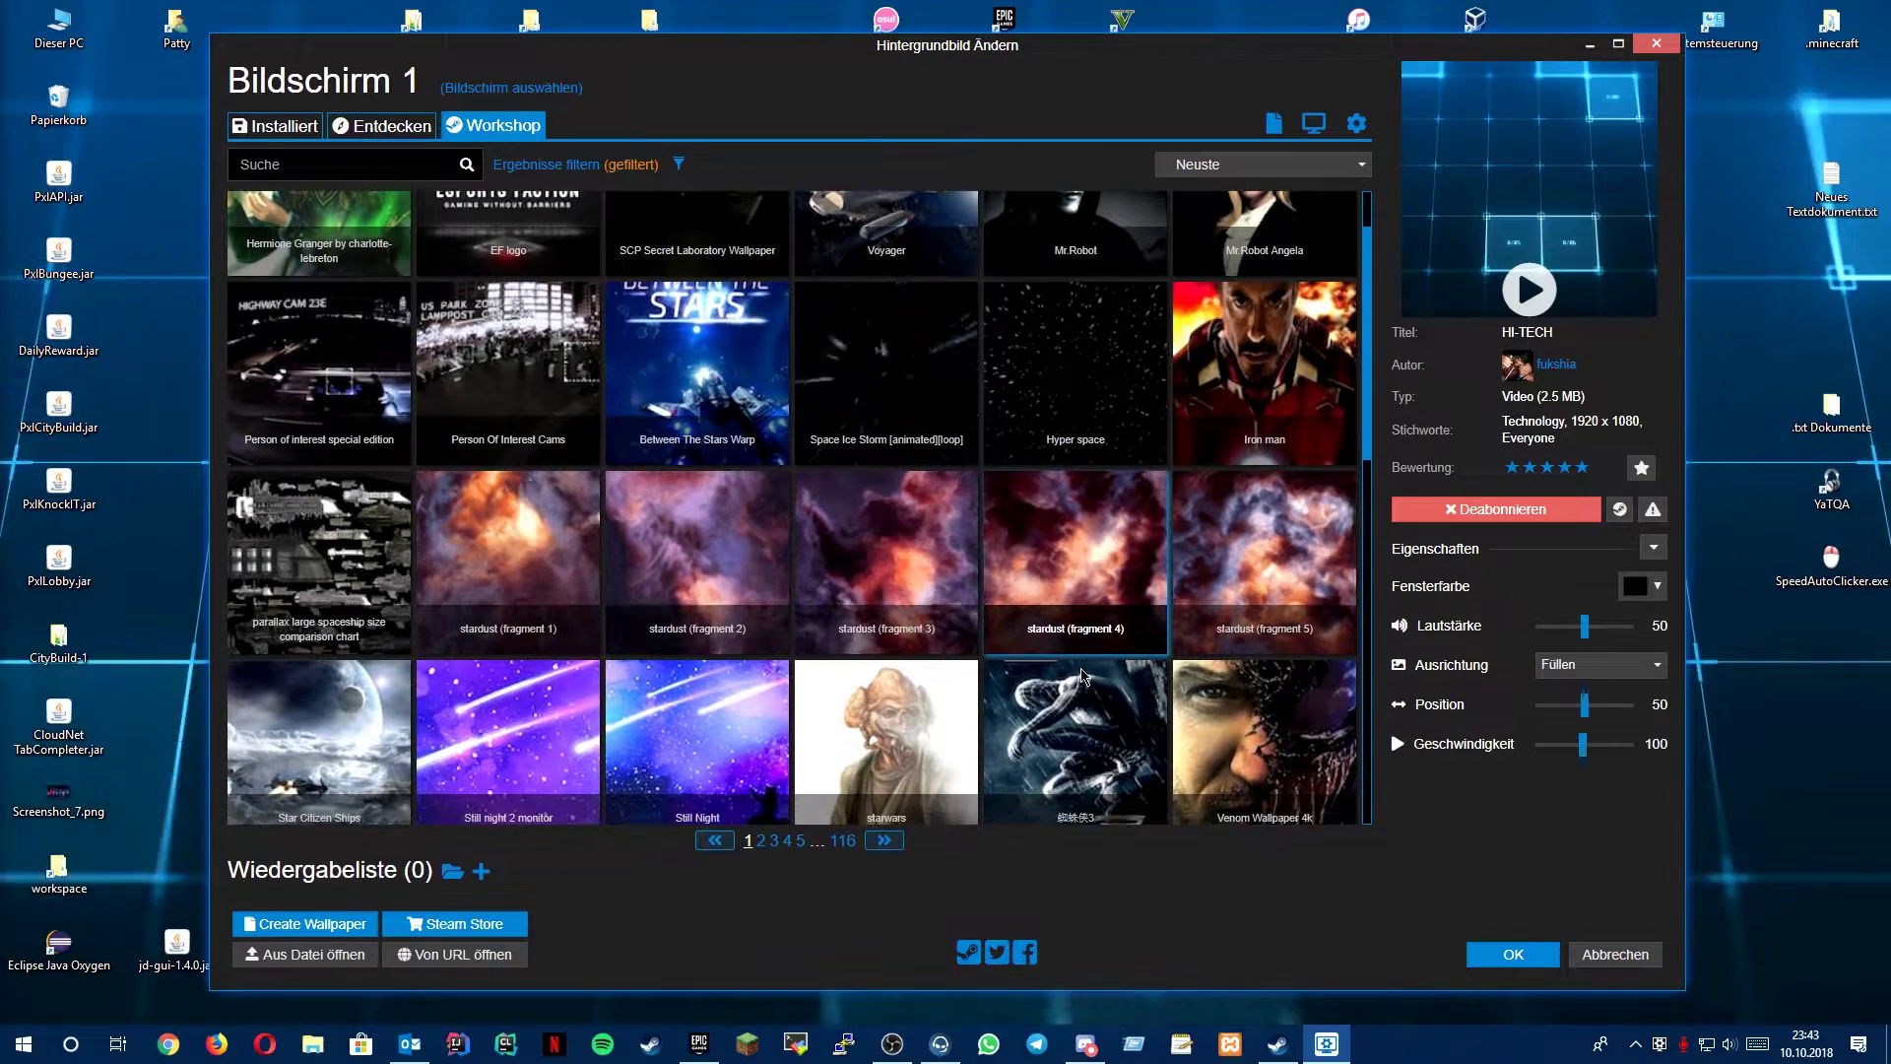
{"action": "scroll", "coordinate": [953, 621], "scroll_direction": "down", "scroll_amount": 2}
{"action": "scroll", "coordinate": [945, 630], "scroll_direction": "up", "scroll_amount": 3}
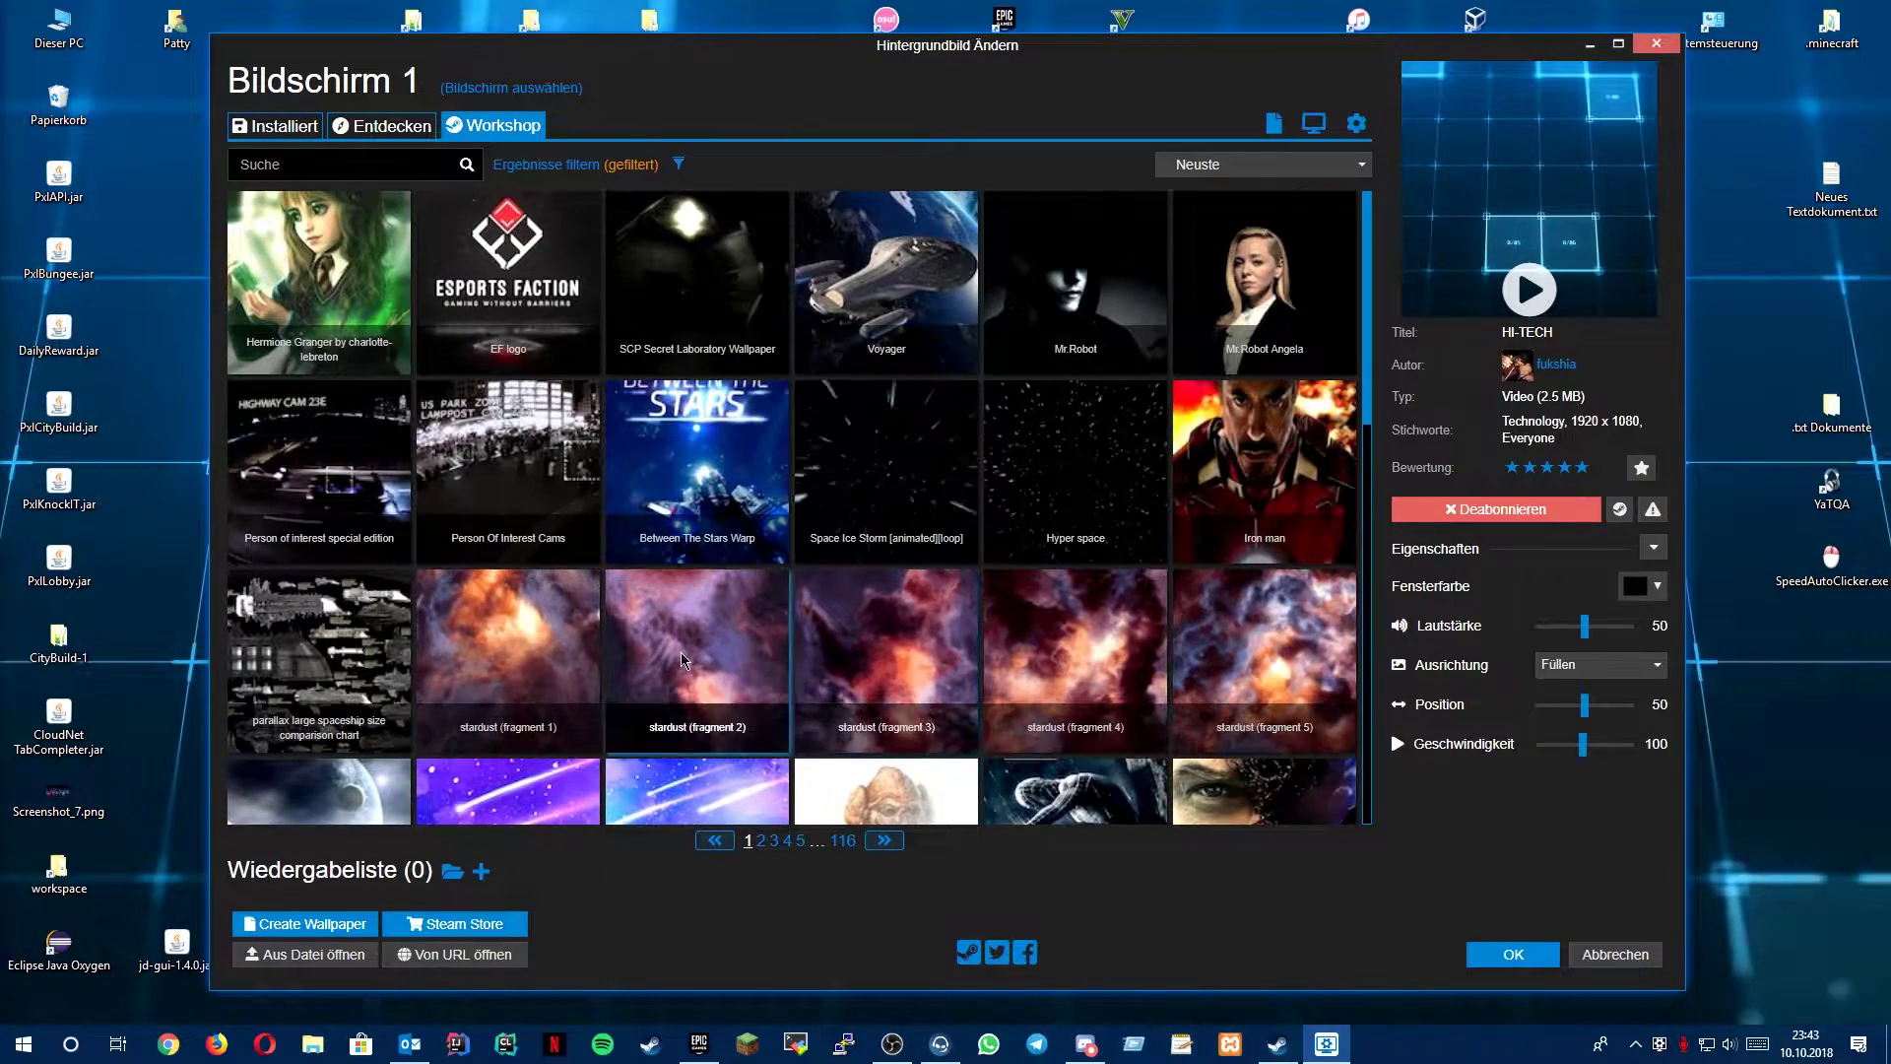
{"action": "left_click", "coordinate": [887, 468]}
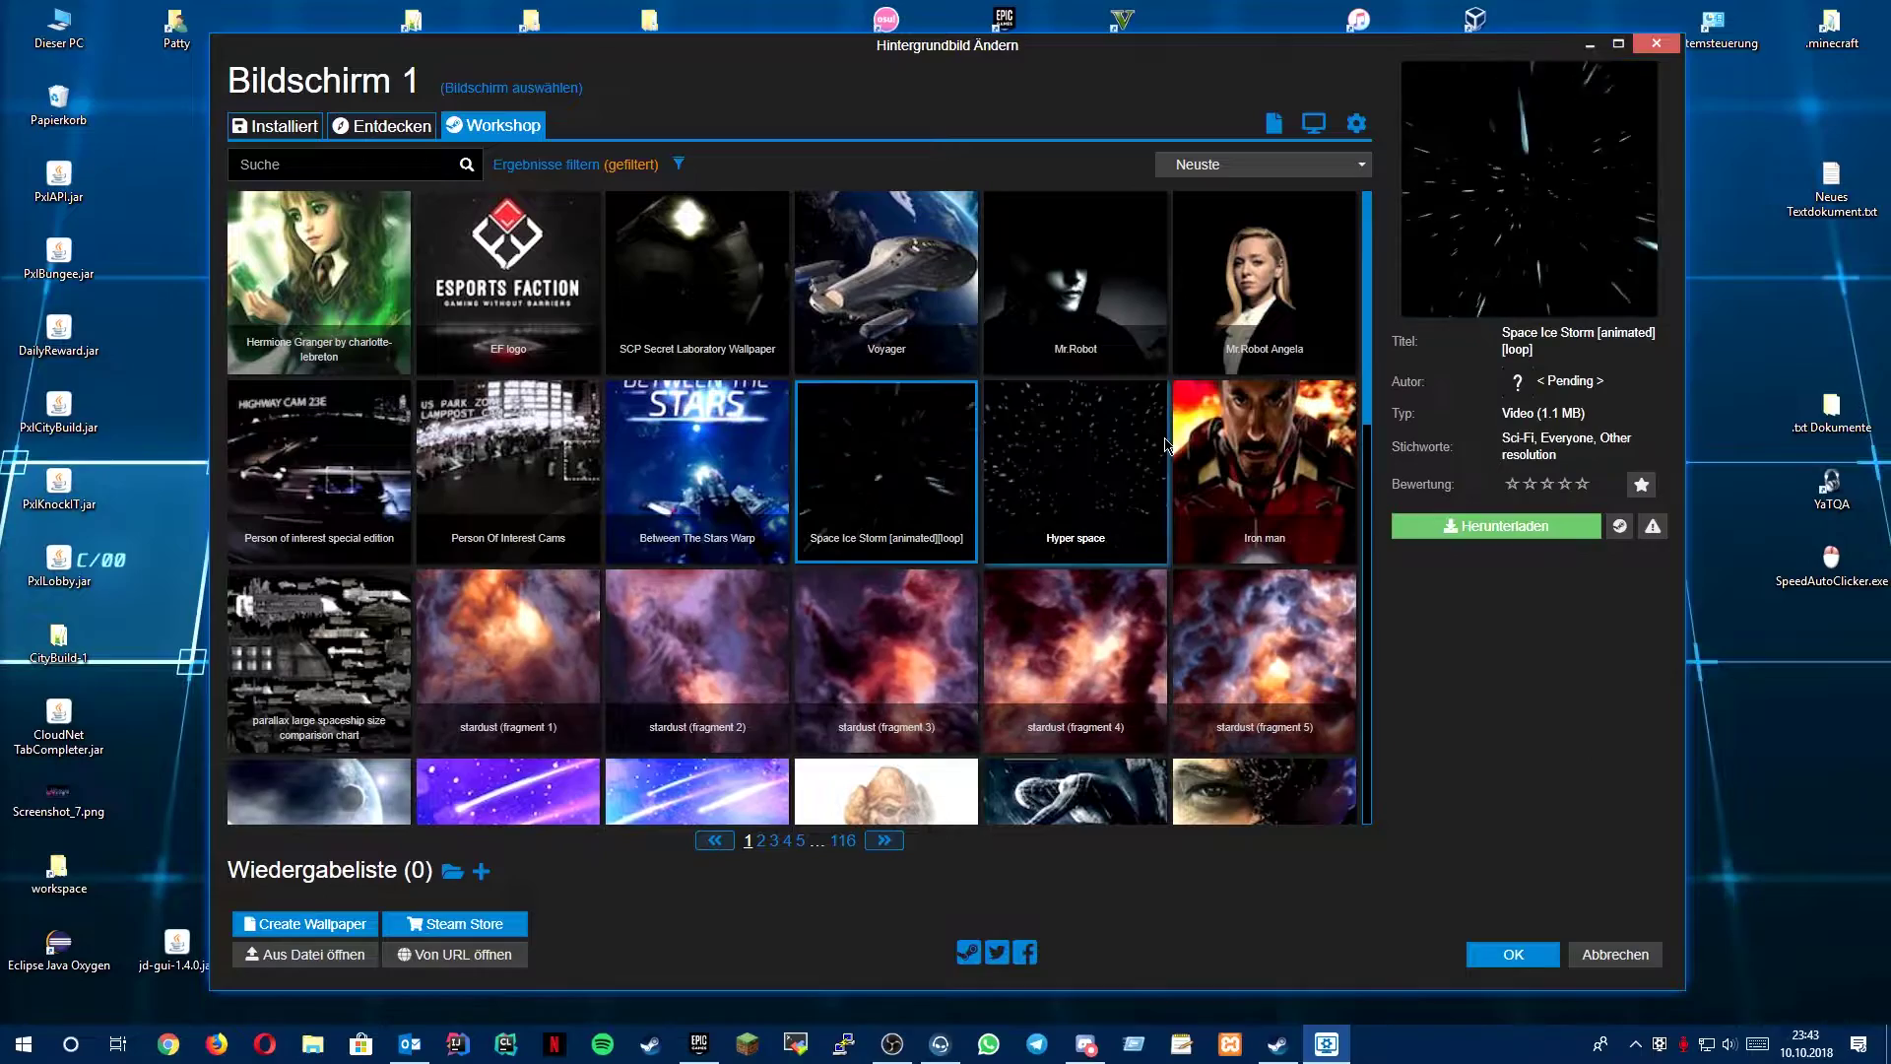
{"action": "left_click", "coordinate": [1495, 528]}
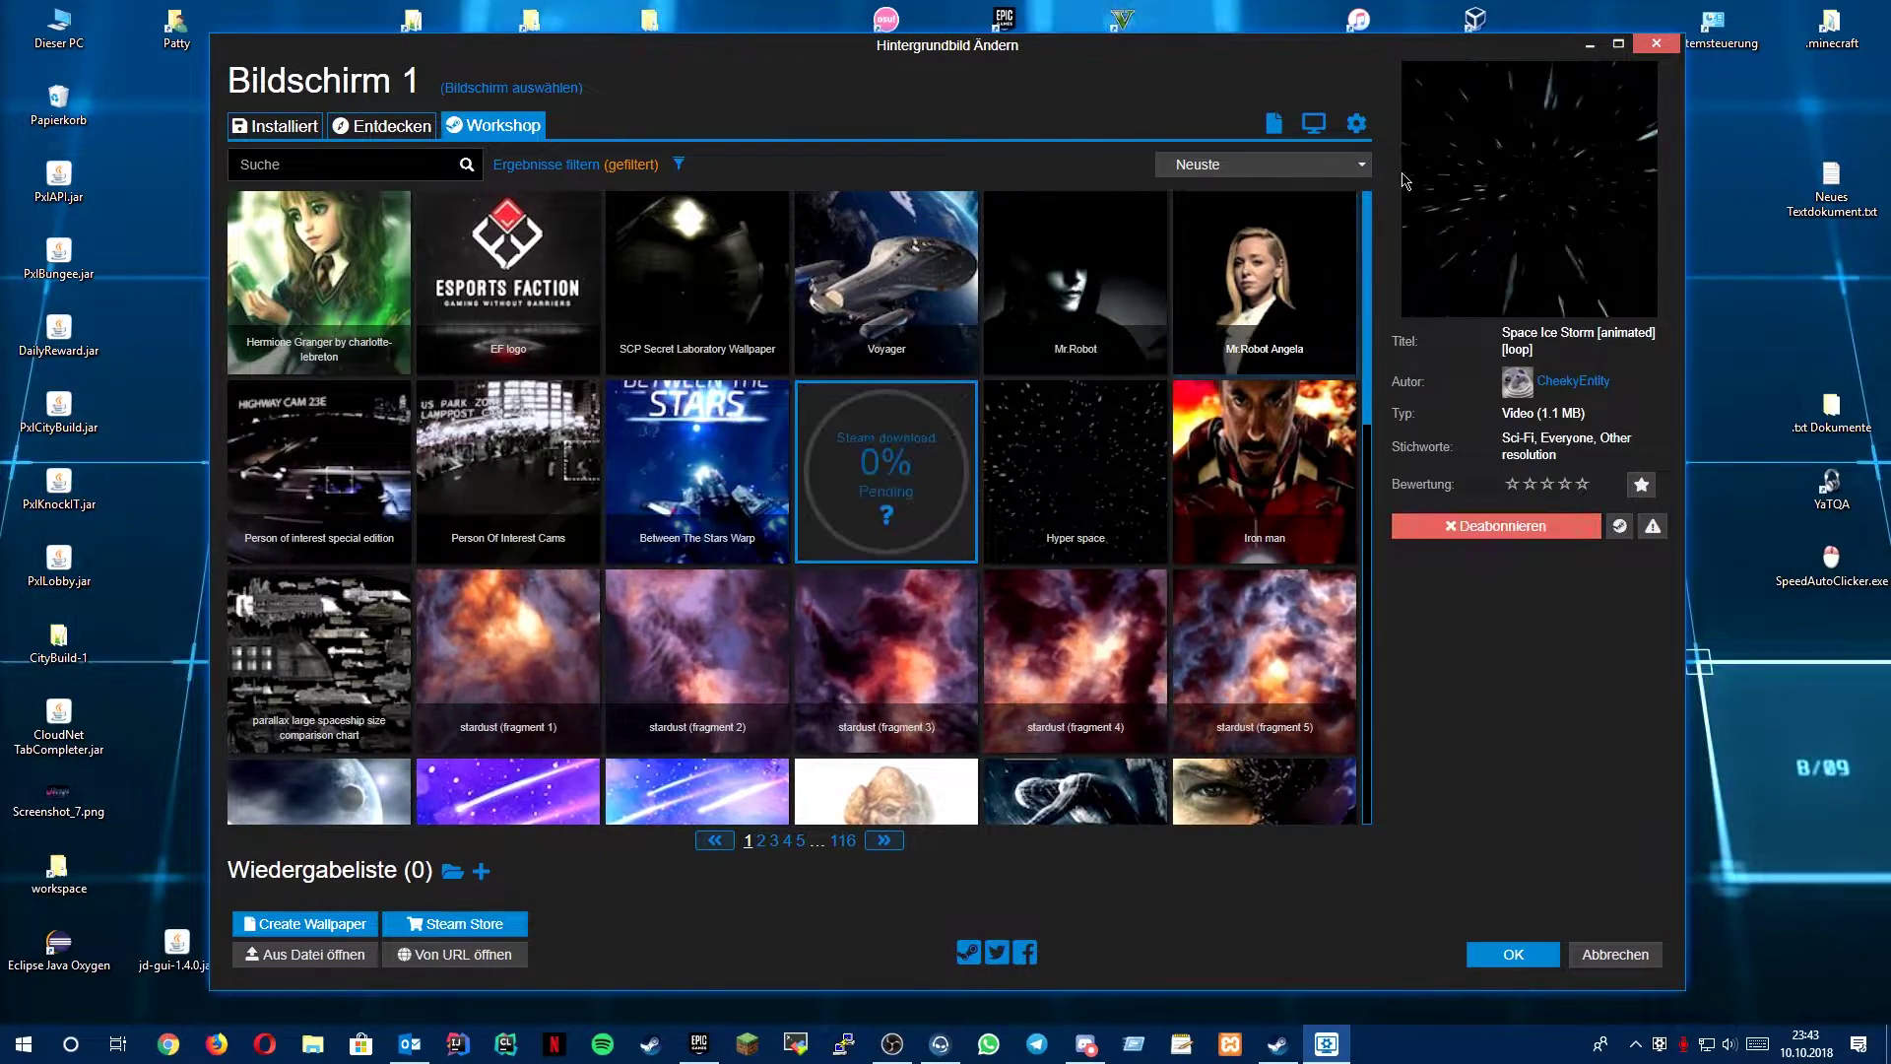
{"action": "mouse_move", "coordinate": [1159, 59]}
{"action": "left_mouse_down"}
{"action": "mouse_move", "coordinate": [1130, 205]}
{"action": "mouse_move", "coordinate": [1190, 686]}
{"action": "mouse_move", "coordinate": [1128, 206]}
{"action": "mouse_move", "coordinate": [1138, 56]}
{"action": "left_mouse_up"}
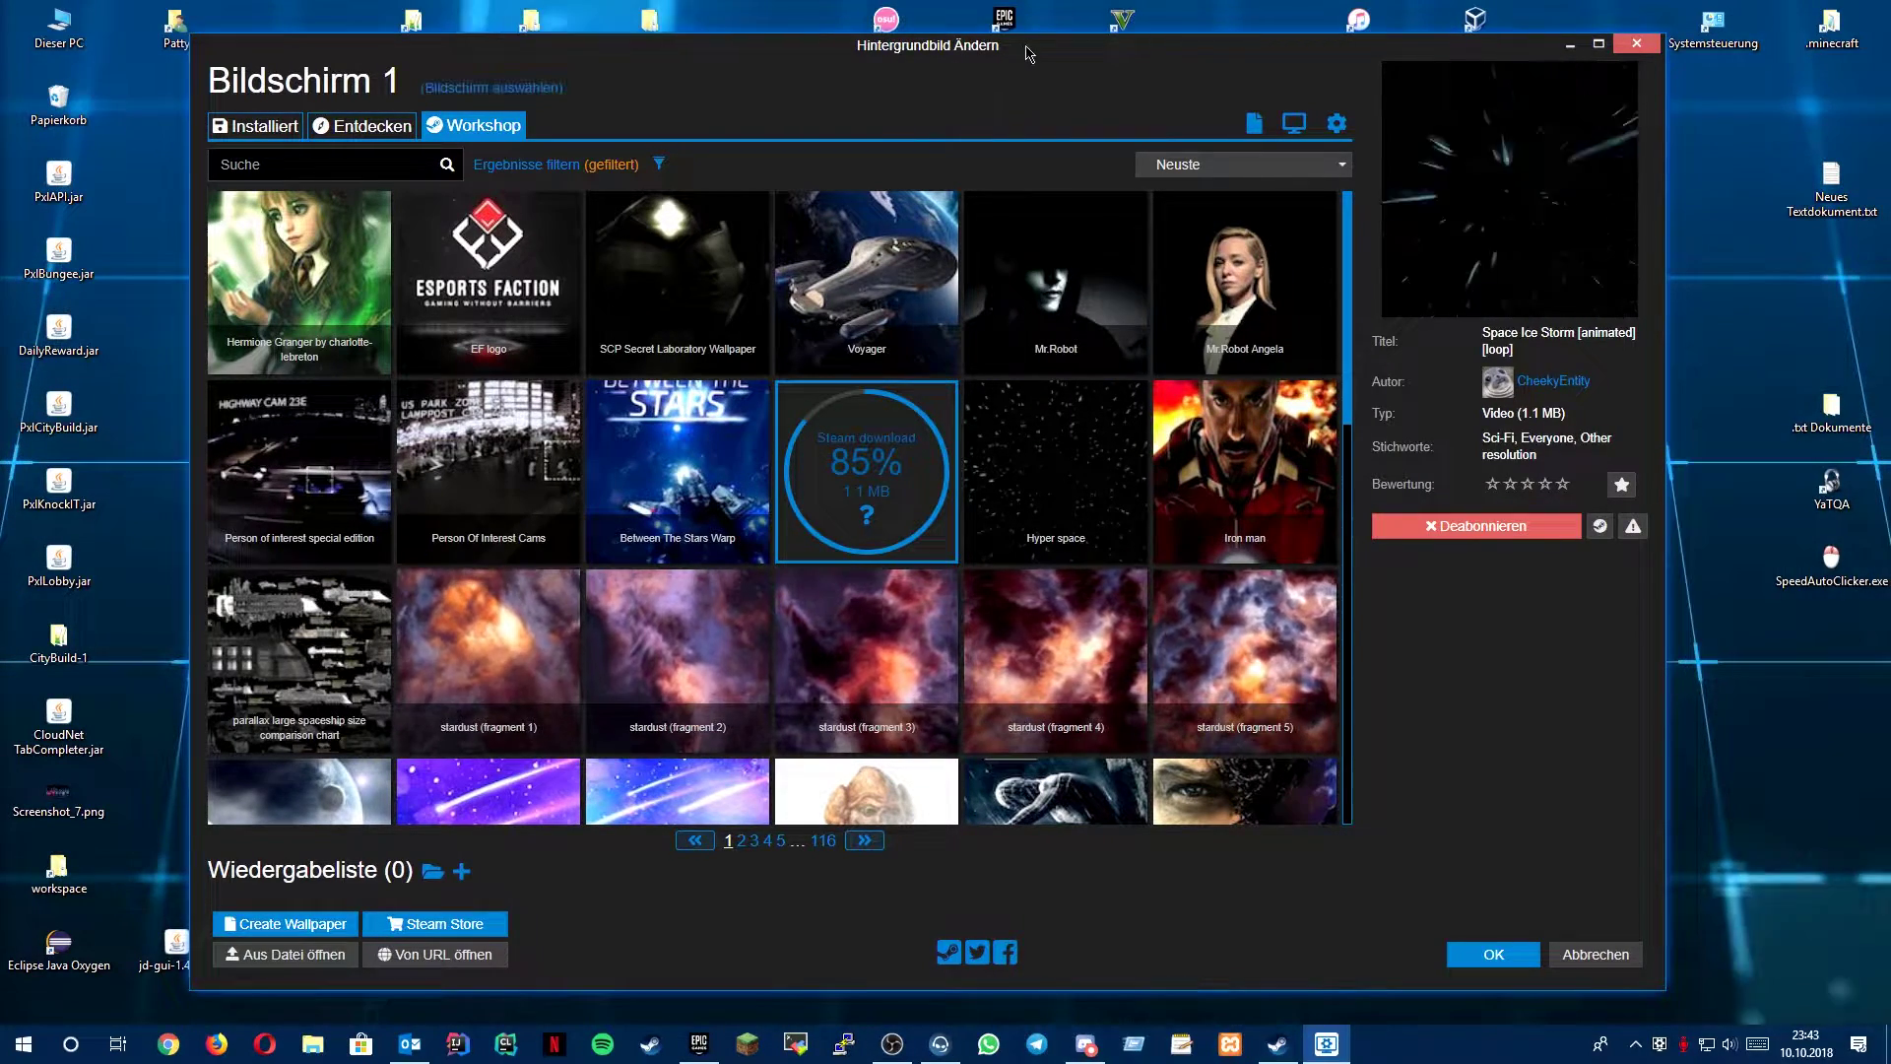
{"action": "left_click_drag", "start_coordinate": [961, 59], "coordinate": [925, 49]}
Download the Workshop wallpaper "WallpaperFusion-space-trip-3840x1080" and move the window aside to view it on the desktop
{"action": "scroll", "coordinate": [1138, 677], "scroll_direction": "down", "scroll_amount": 12}
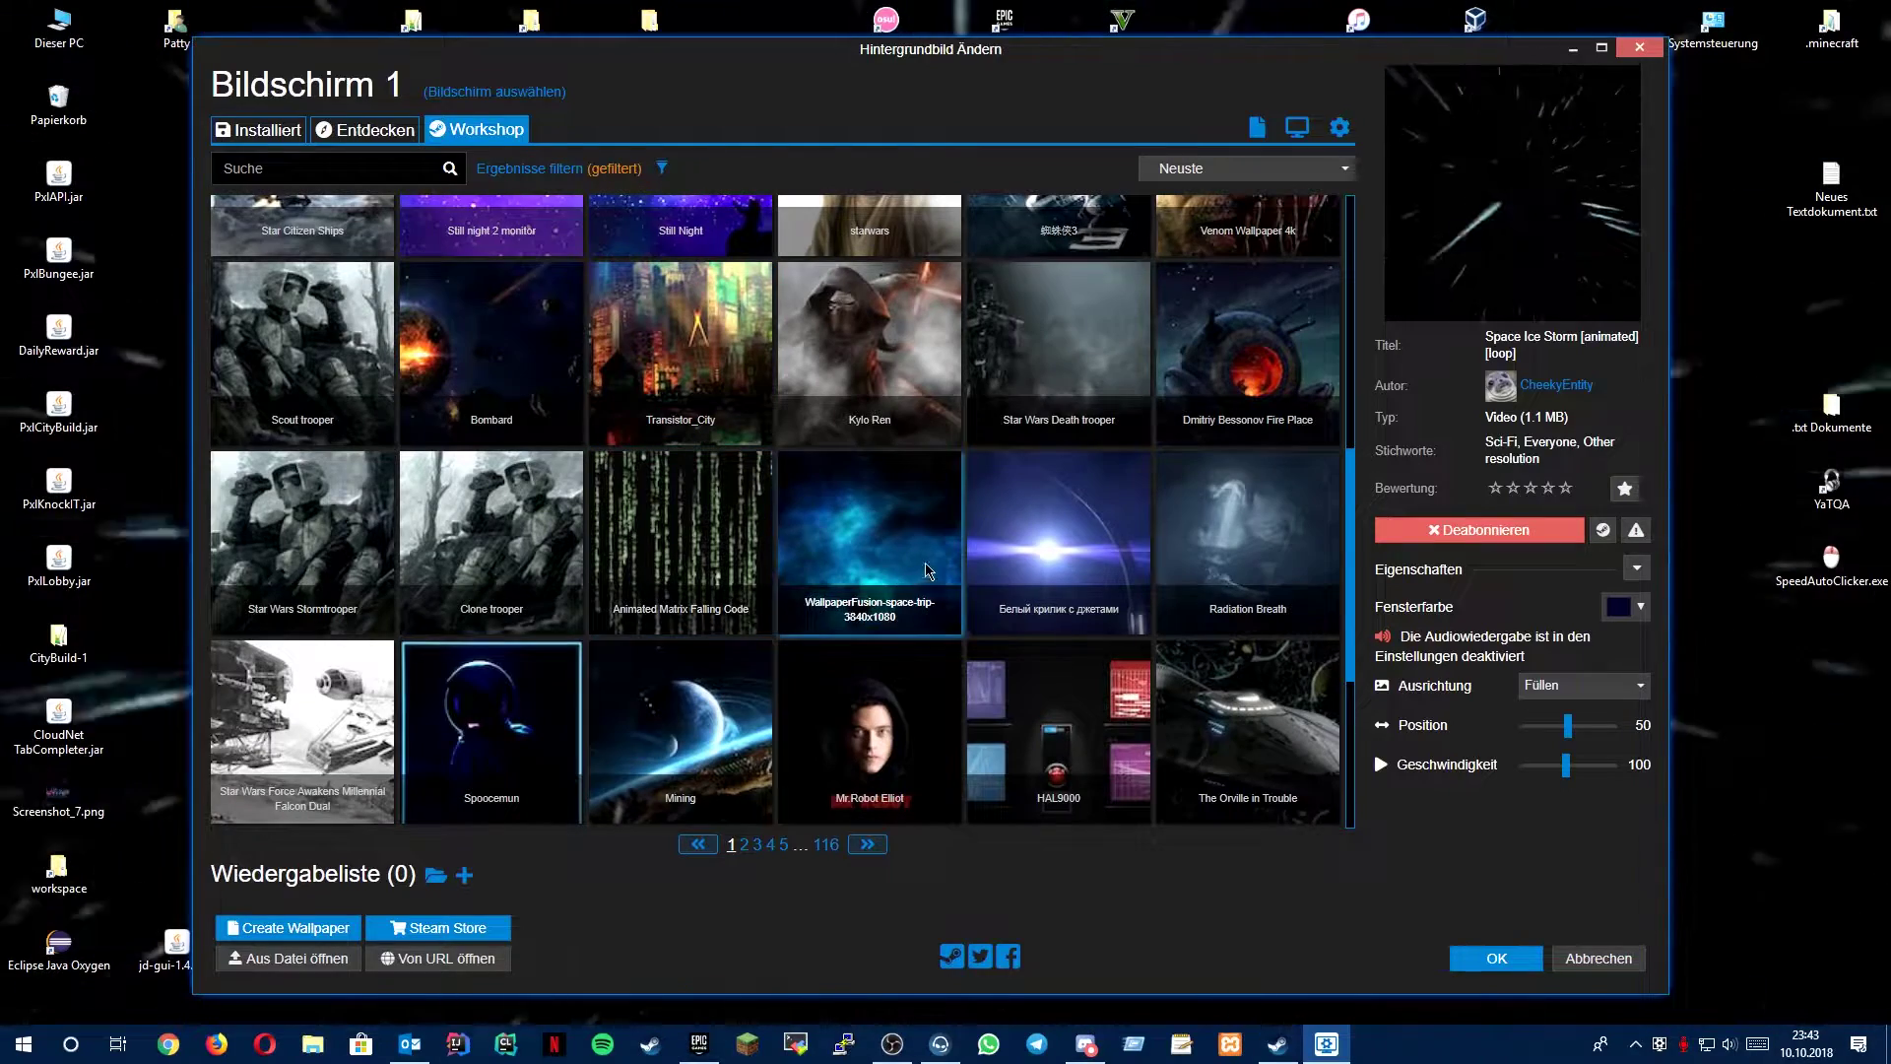
{"action": "left_click", "coordinate": [927, 569]}
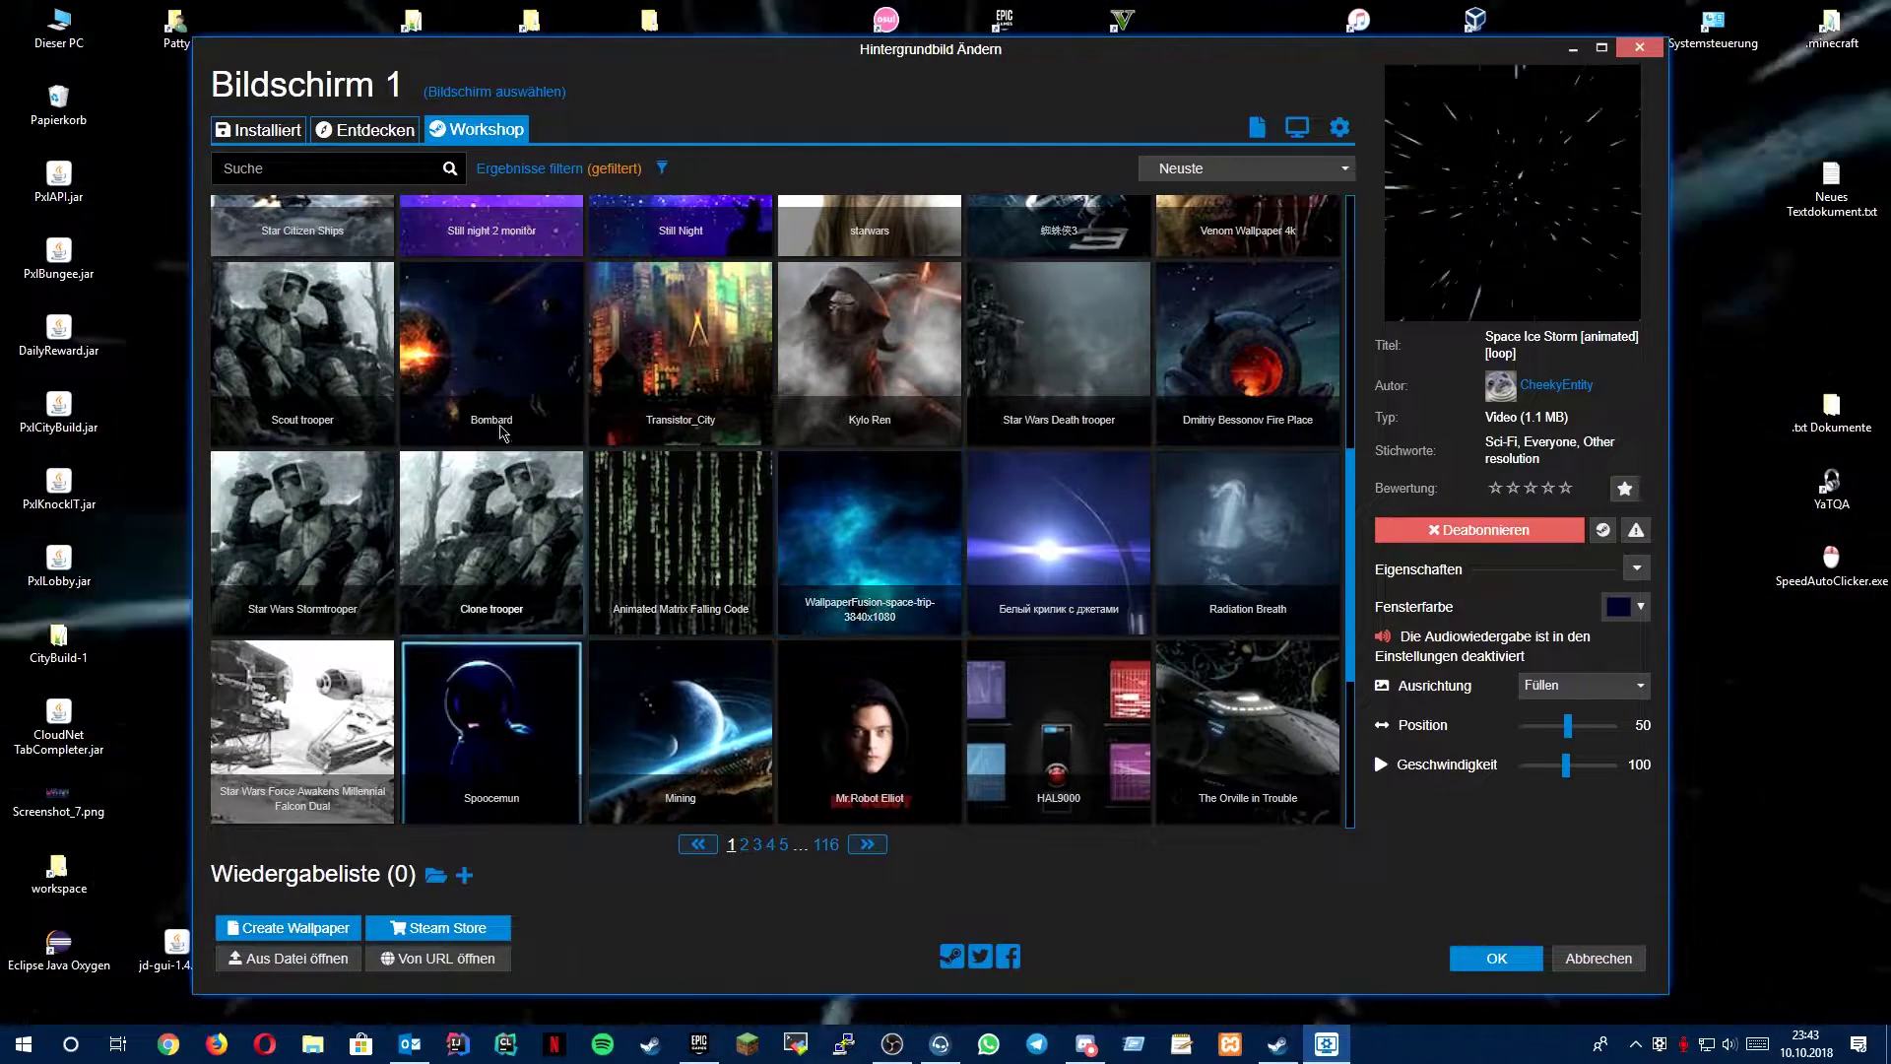
{"action": "scroll", "coordinate": [1084, 473], "scroll_direction": "down", "scroll_amount": 1}
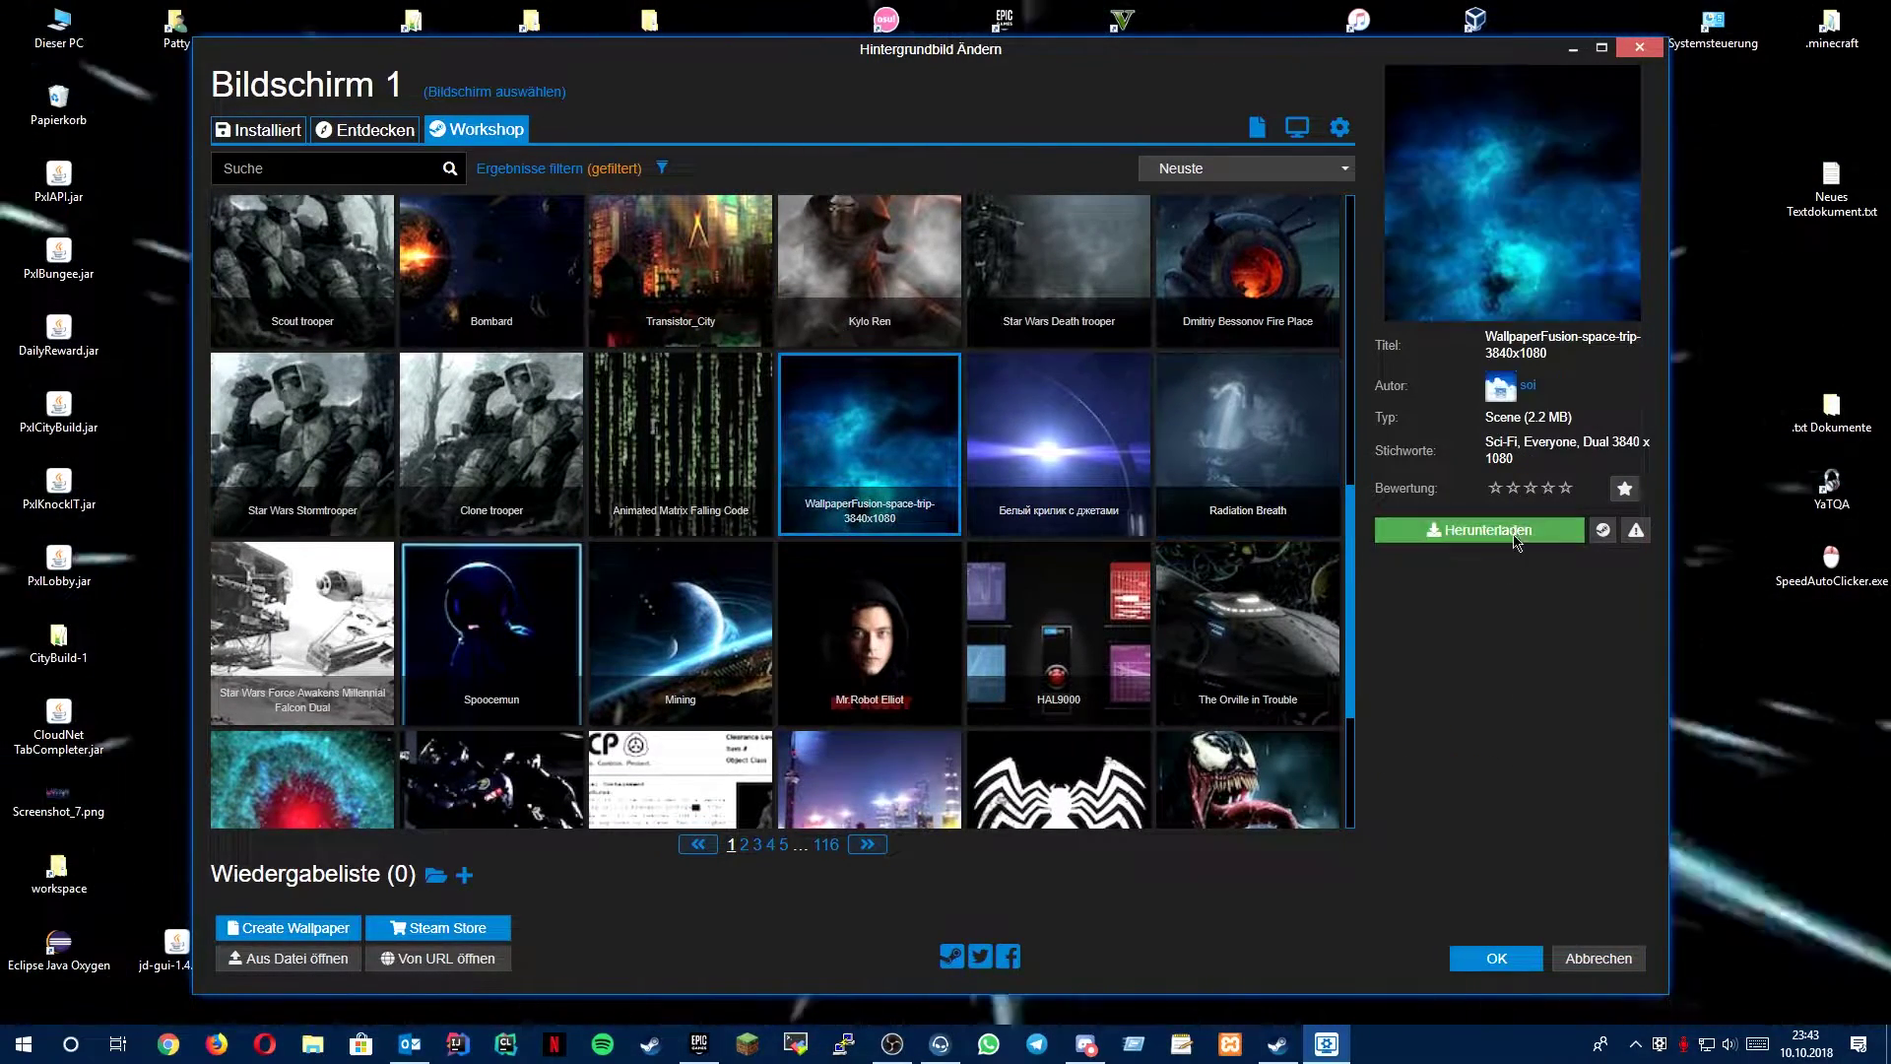
{"action": "left_click", "coordinate": [1479, 530]}
{"action": "left_click_drag", "start_coordinate": [1238, 61], "coordinate": [1264, 207]}
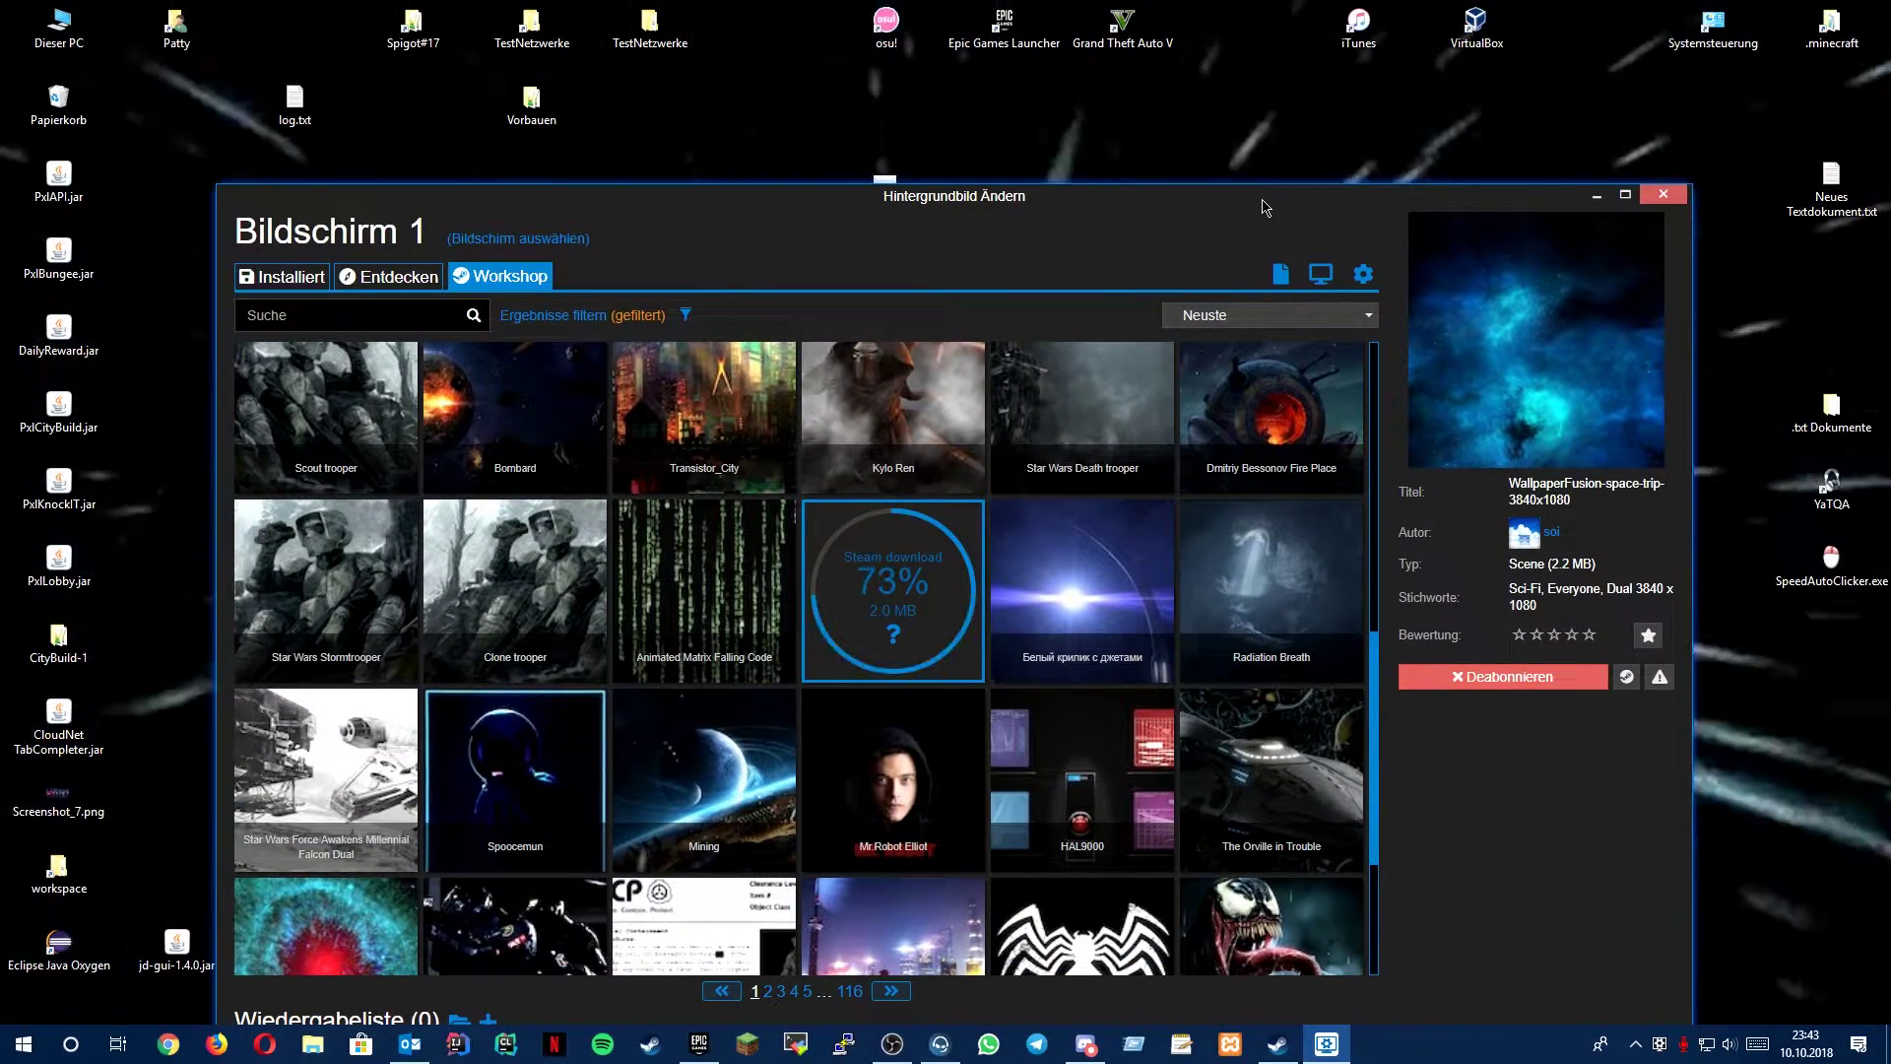
{"action": "left_click_drag", "start_coordinate": [1130, 207], "coordinate": [1121, 962]}
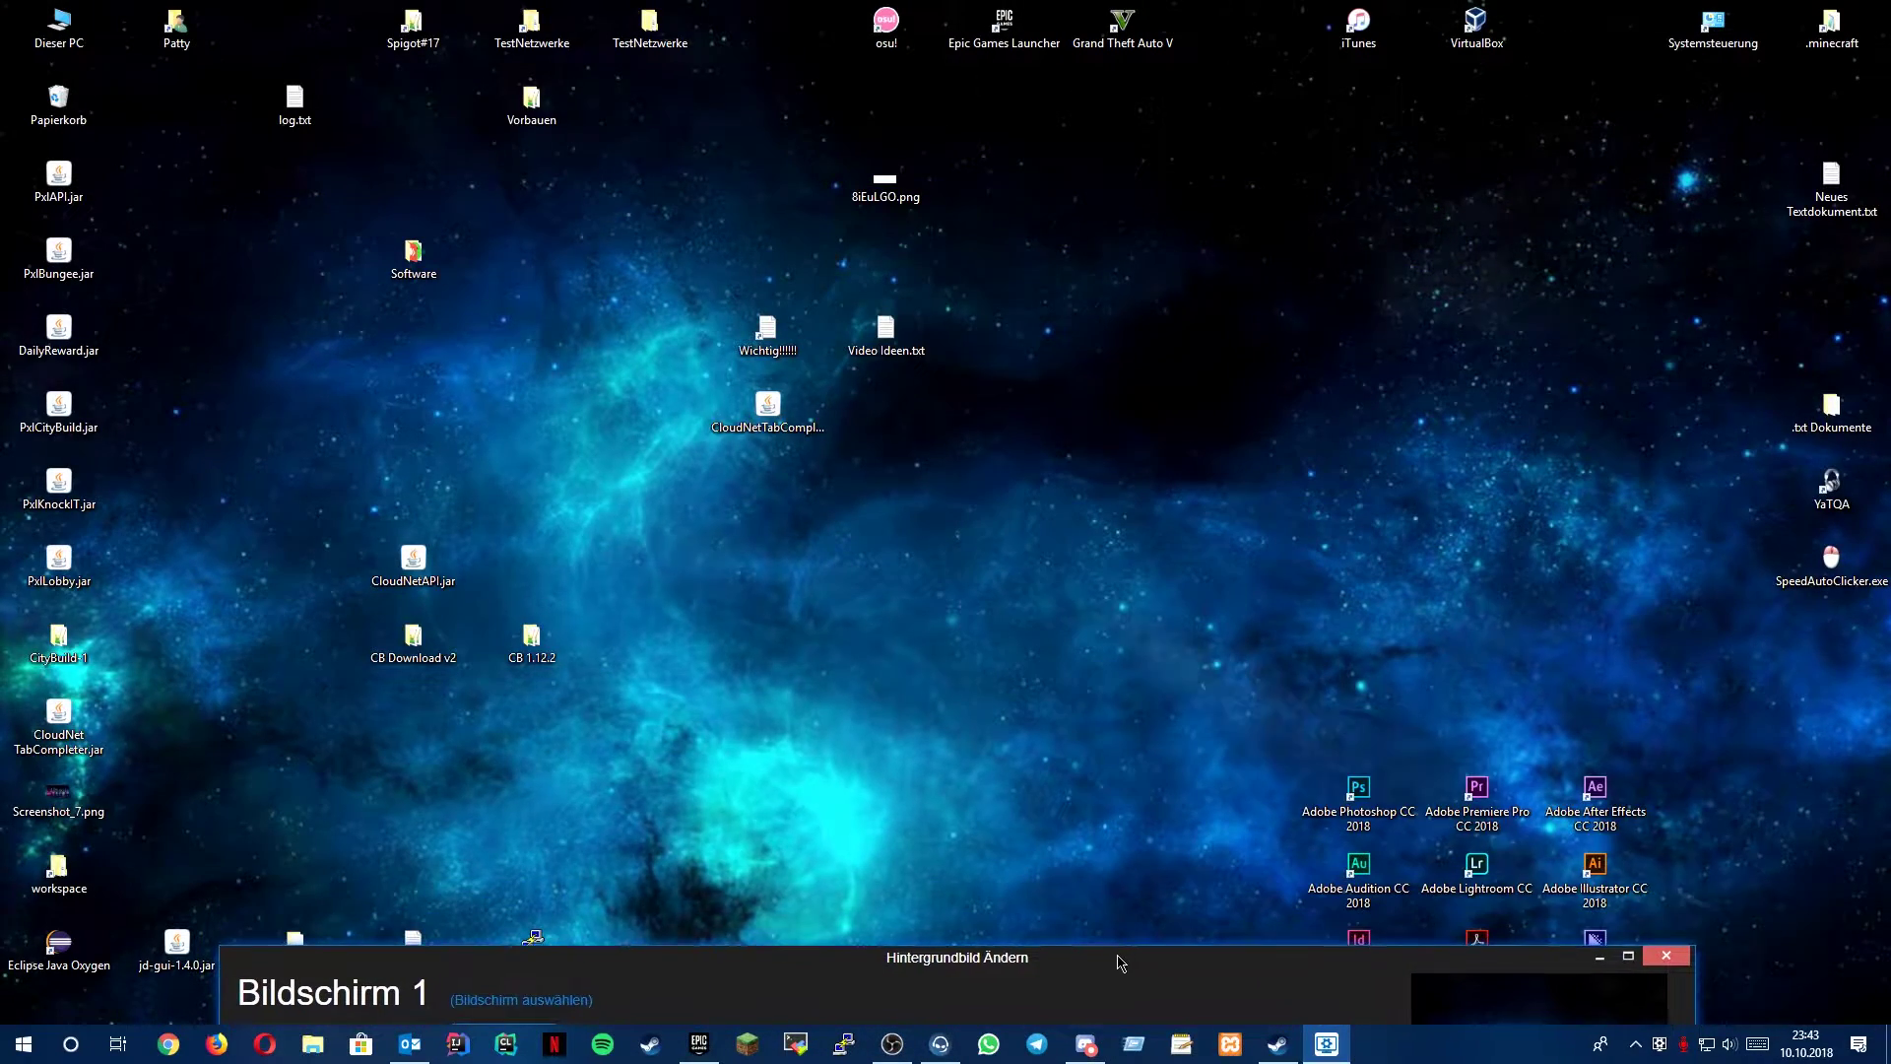
{"action": "left_click_drag", "start_coordinate": [814, 500], "coordinate": [1139, 770]}
{"action": "left_click_drag", "start_coordinate": [1167, 978], "coordinate": [1146, 148]}
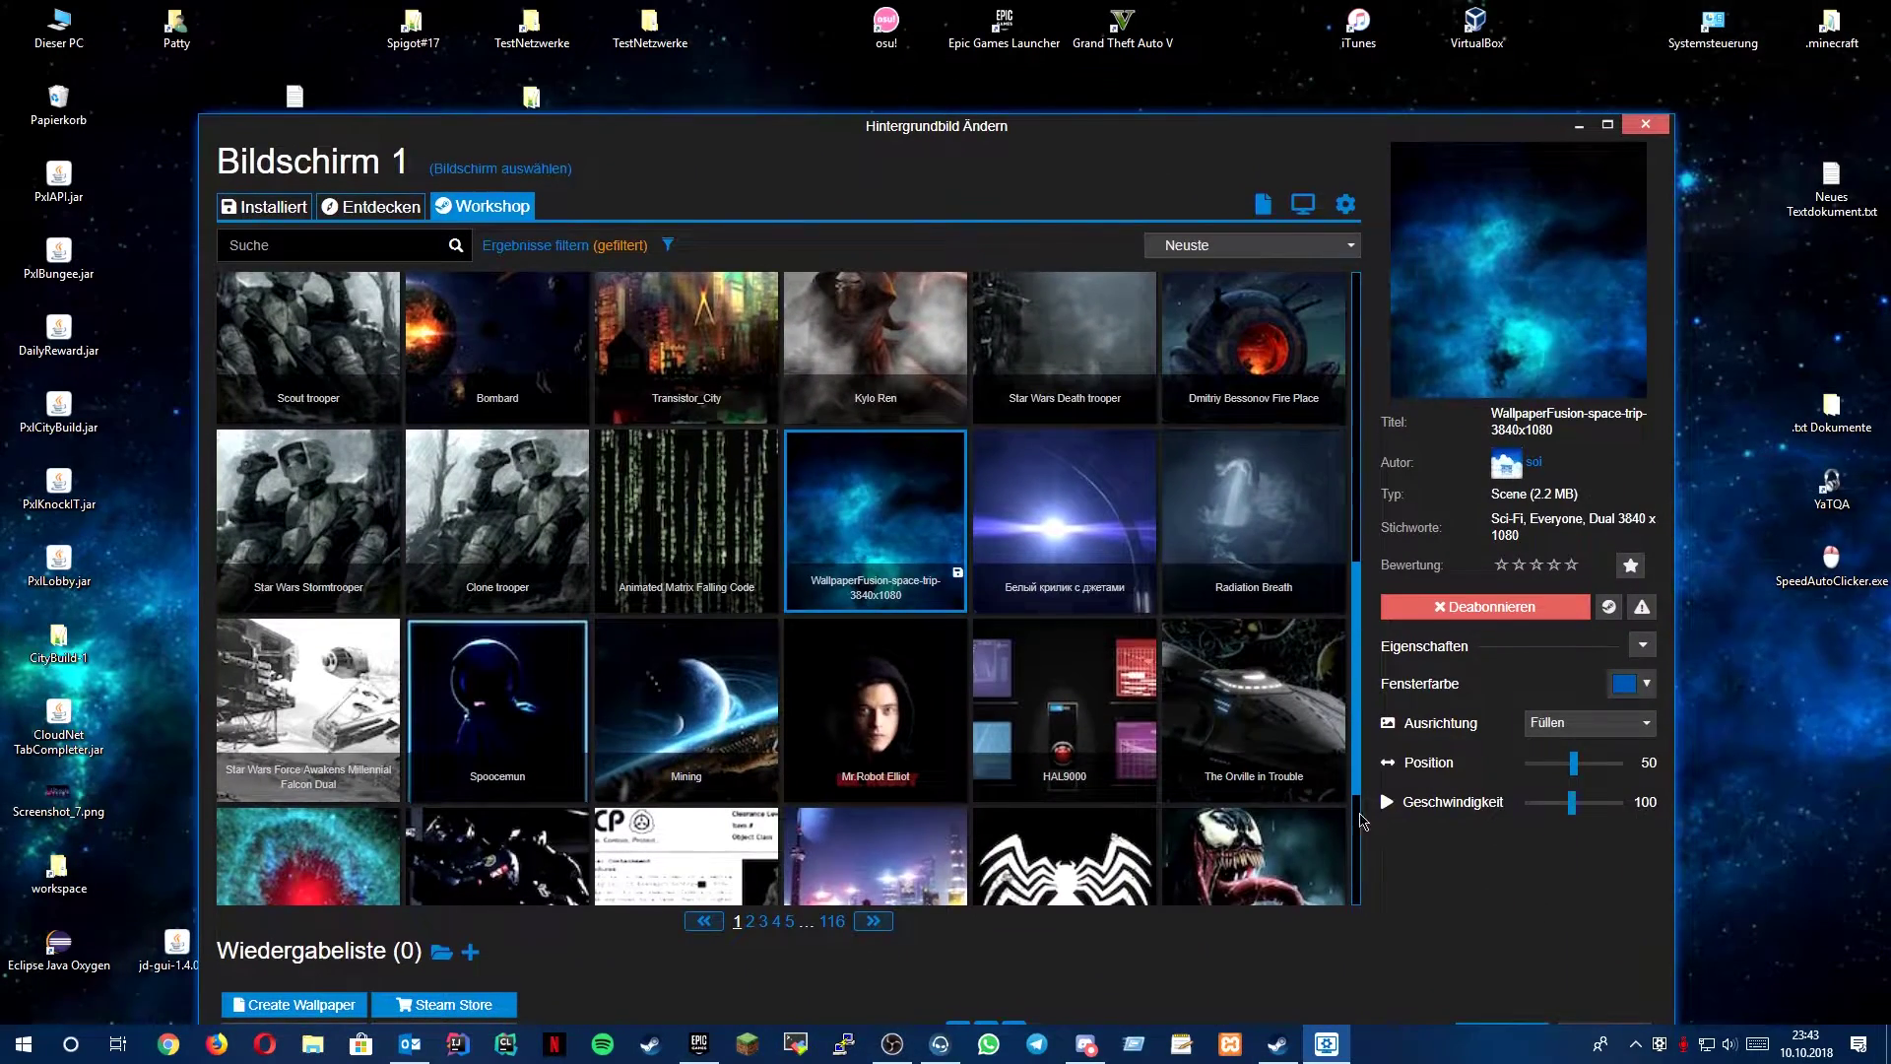
Browse the rest of the first Workshop page and the wallpapers on page 2
{"action": "scroll", "coordinate": [970, 650], "scroll_direction": "down", "scroll_amount": 3}
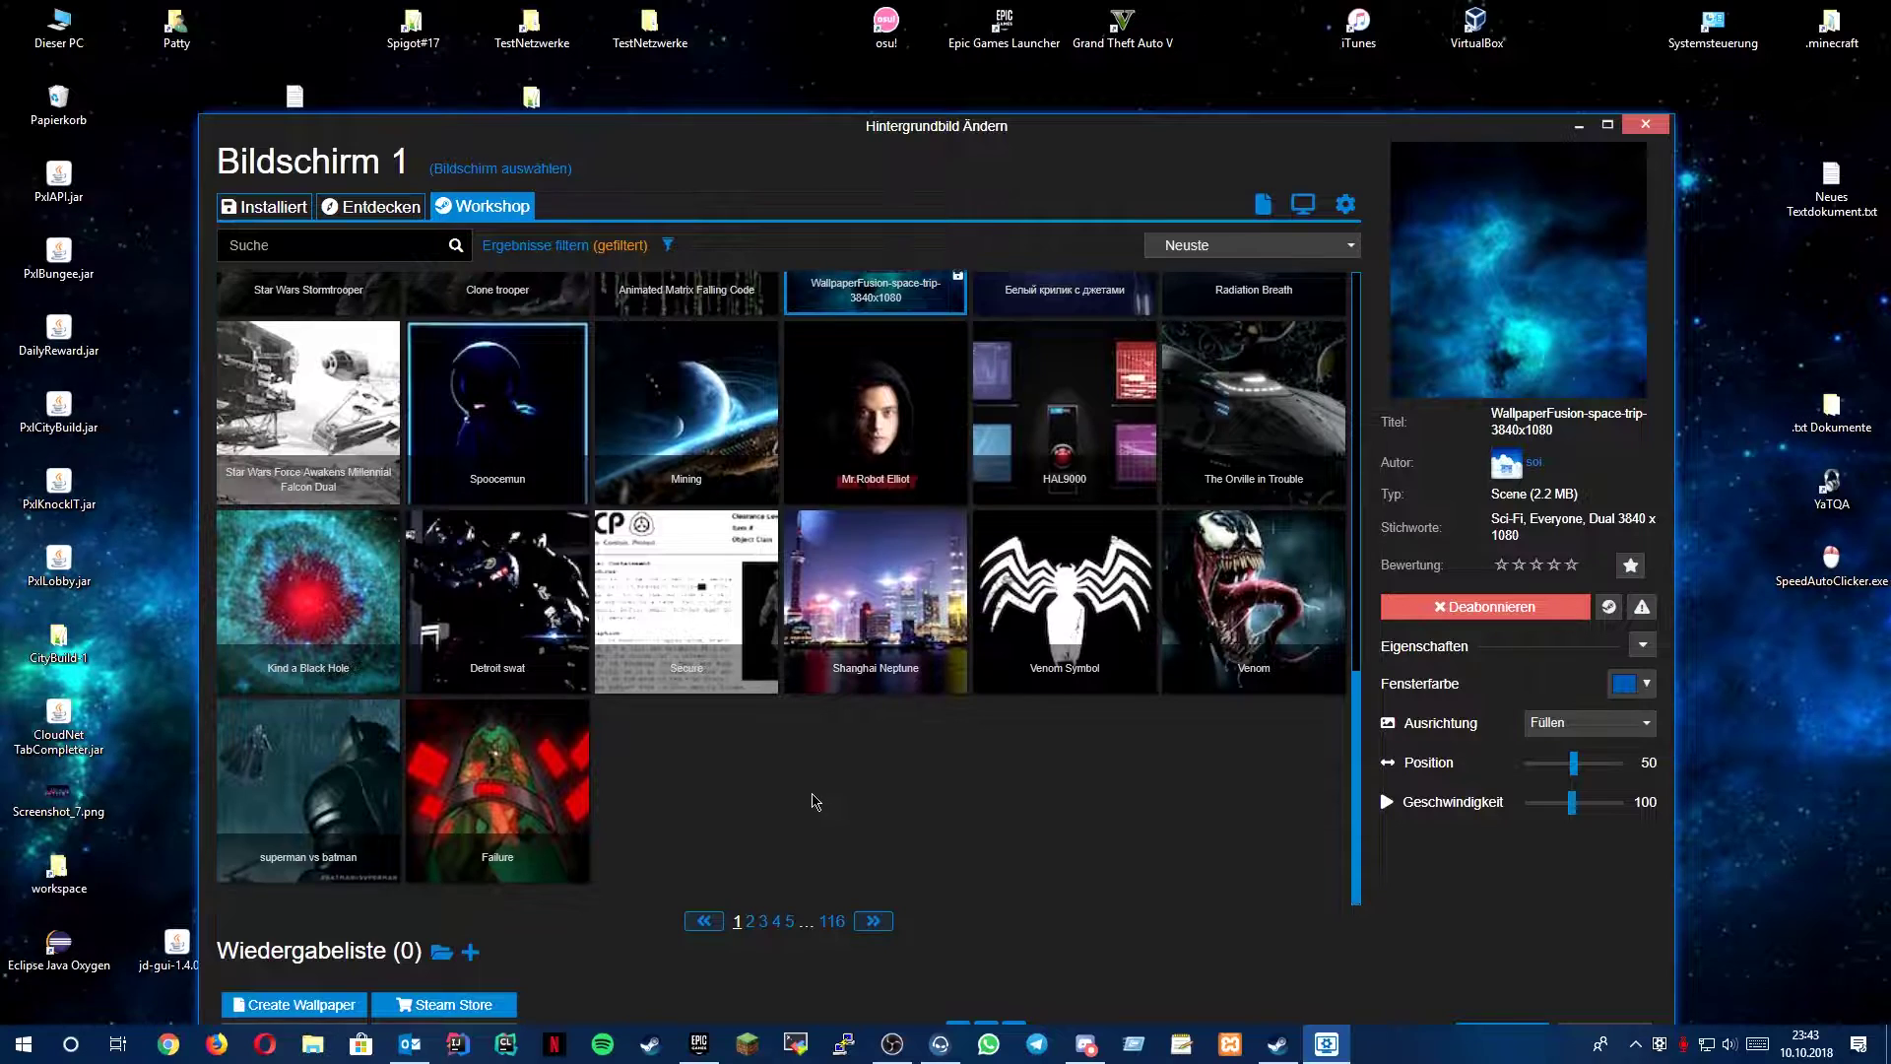
{"action": "left_click", "coordinate": [750, 921]}
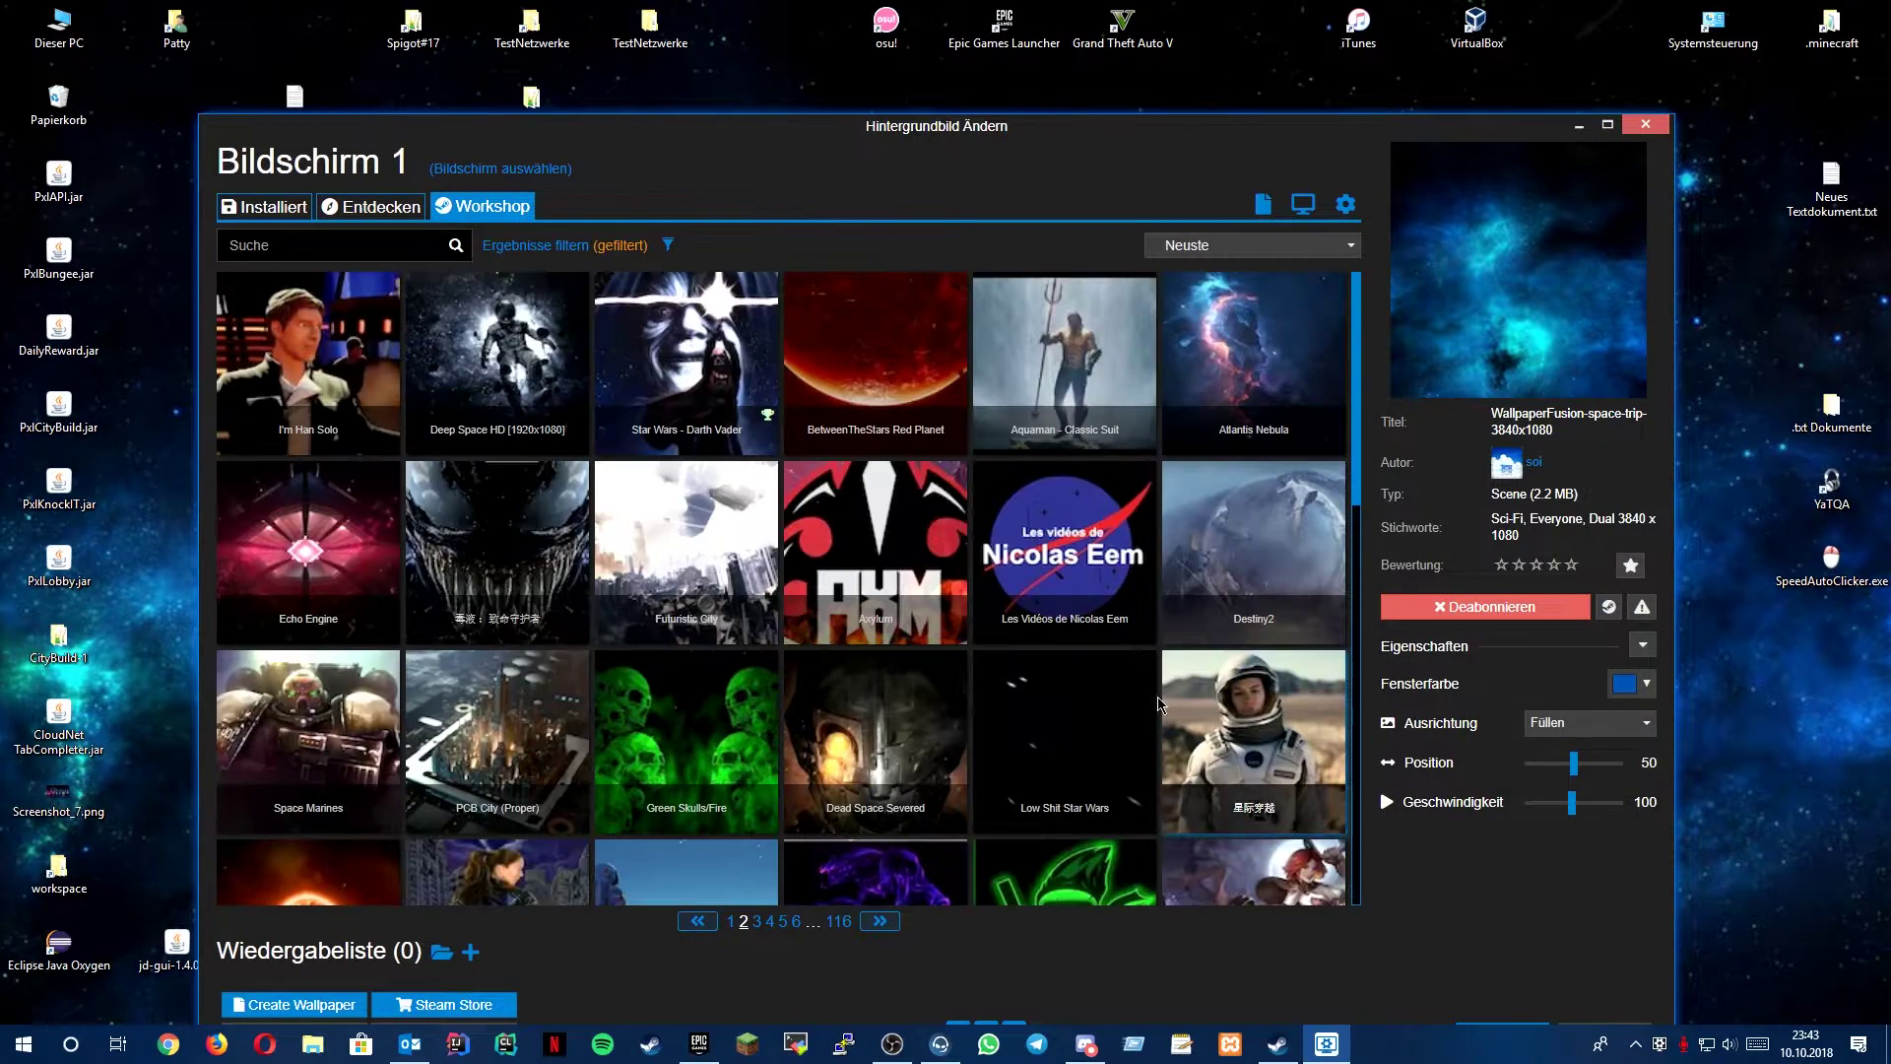
{"action": "scroll", "coordinate": [1160, 703], "scroll_direction": "down", "scroll_amount": 3}
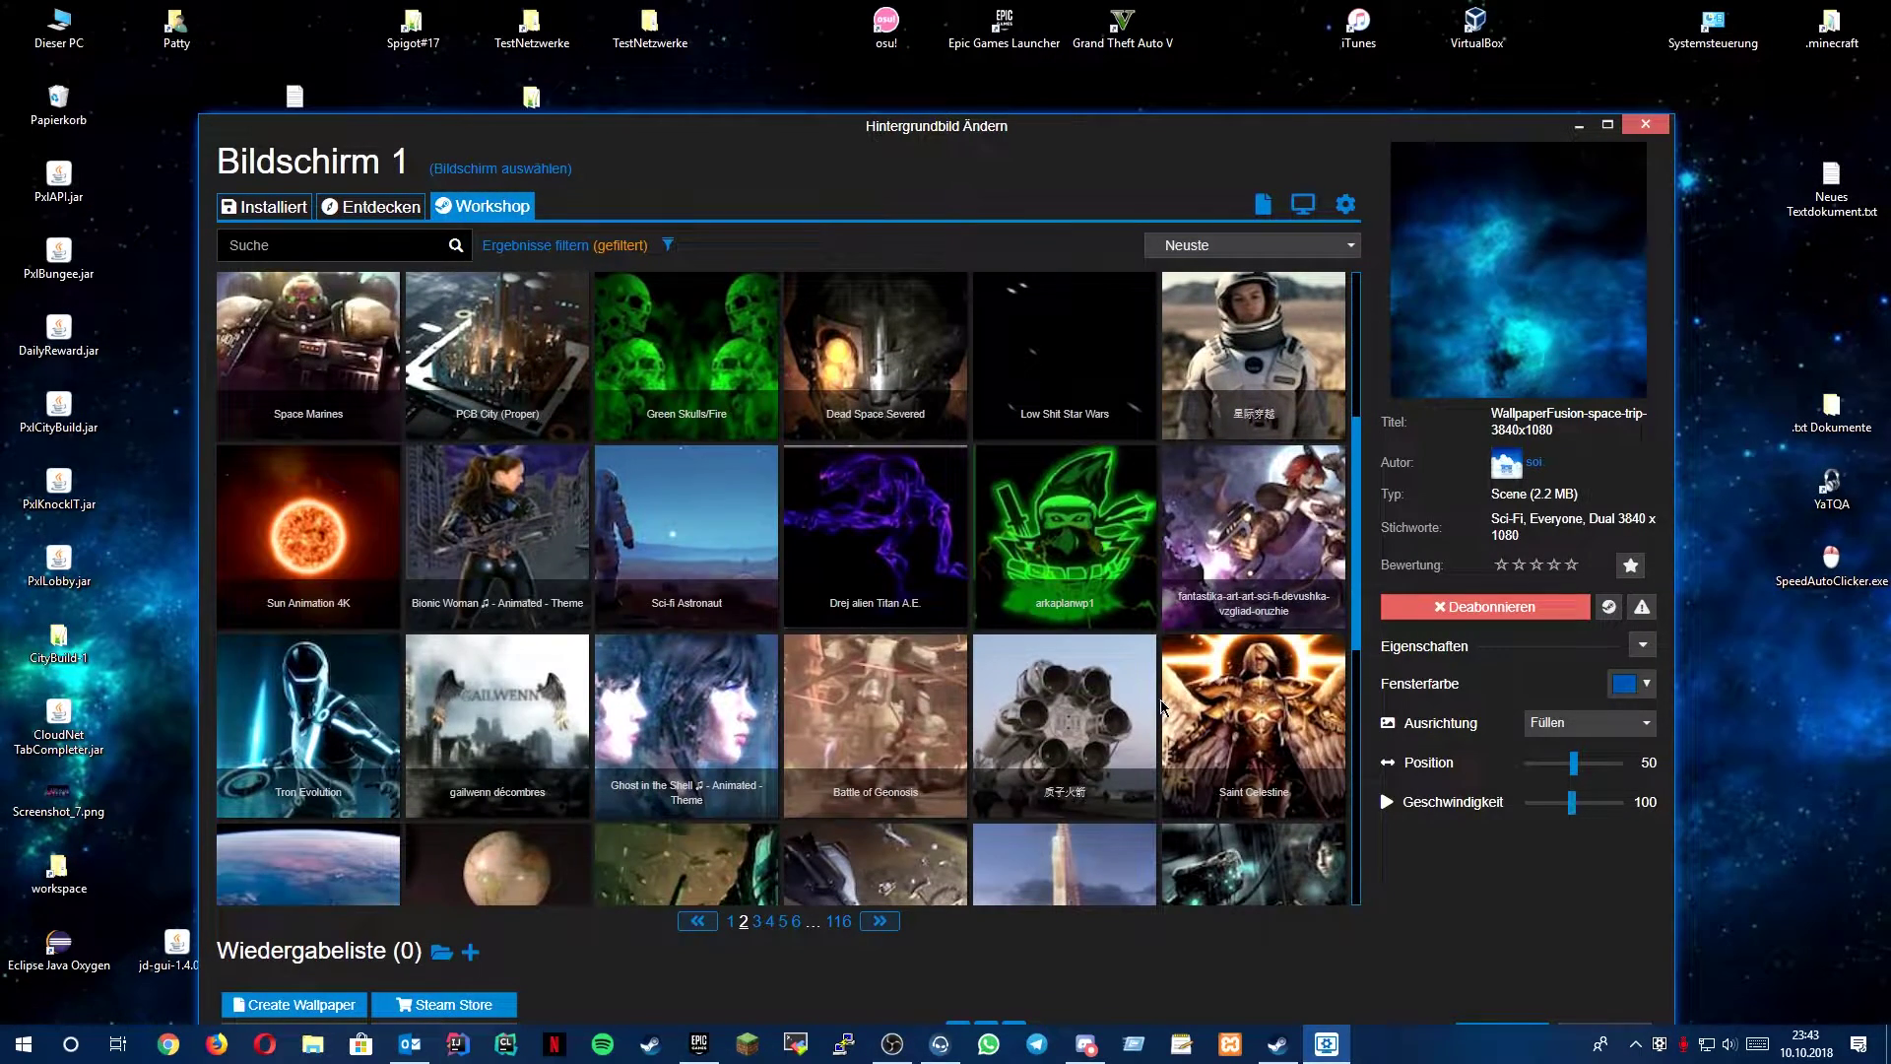
{"action": "scroll", "coordinate": [1159, 703], "scroll_direction": "up", "scroll_amount": 3}
Apply the installed "Neutron Star [4K]" wallpaper and uncover the desktop briefly to view it
{"action": "left_click", "coordinate": [281, 207]}
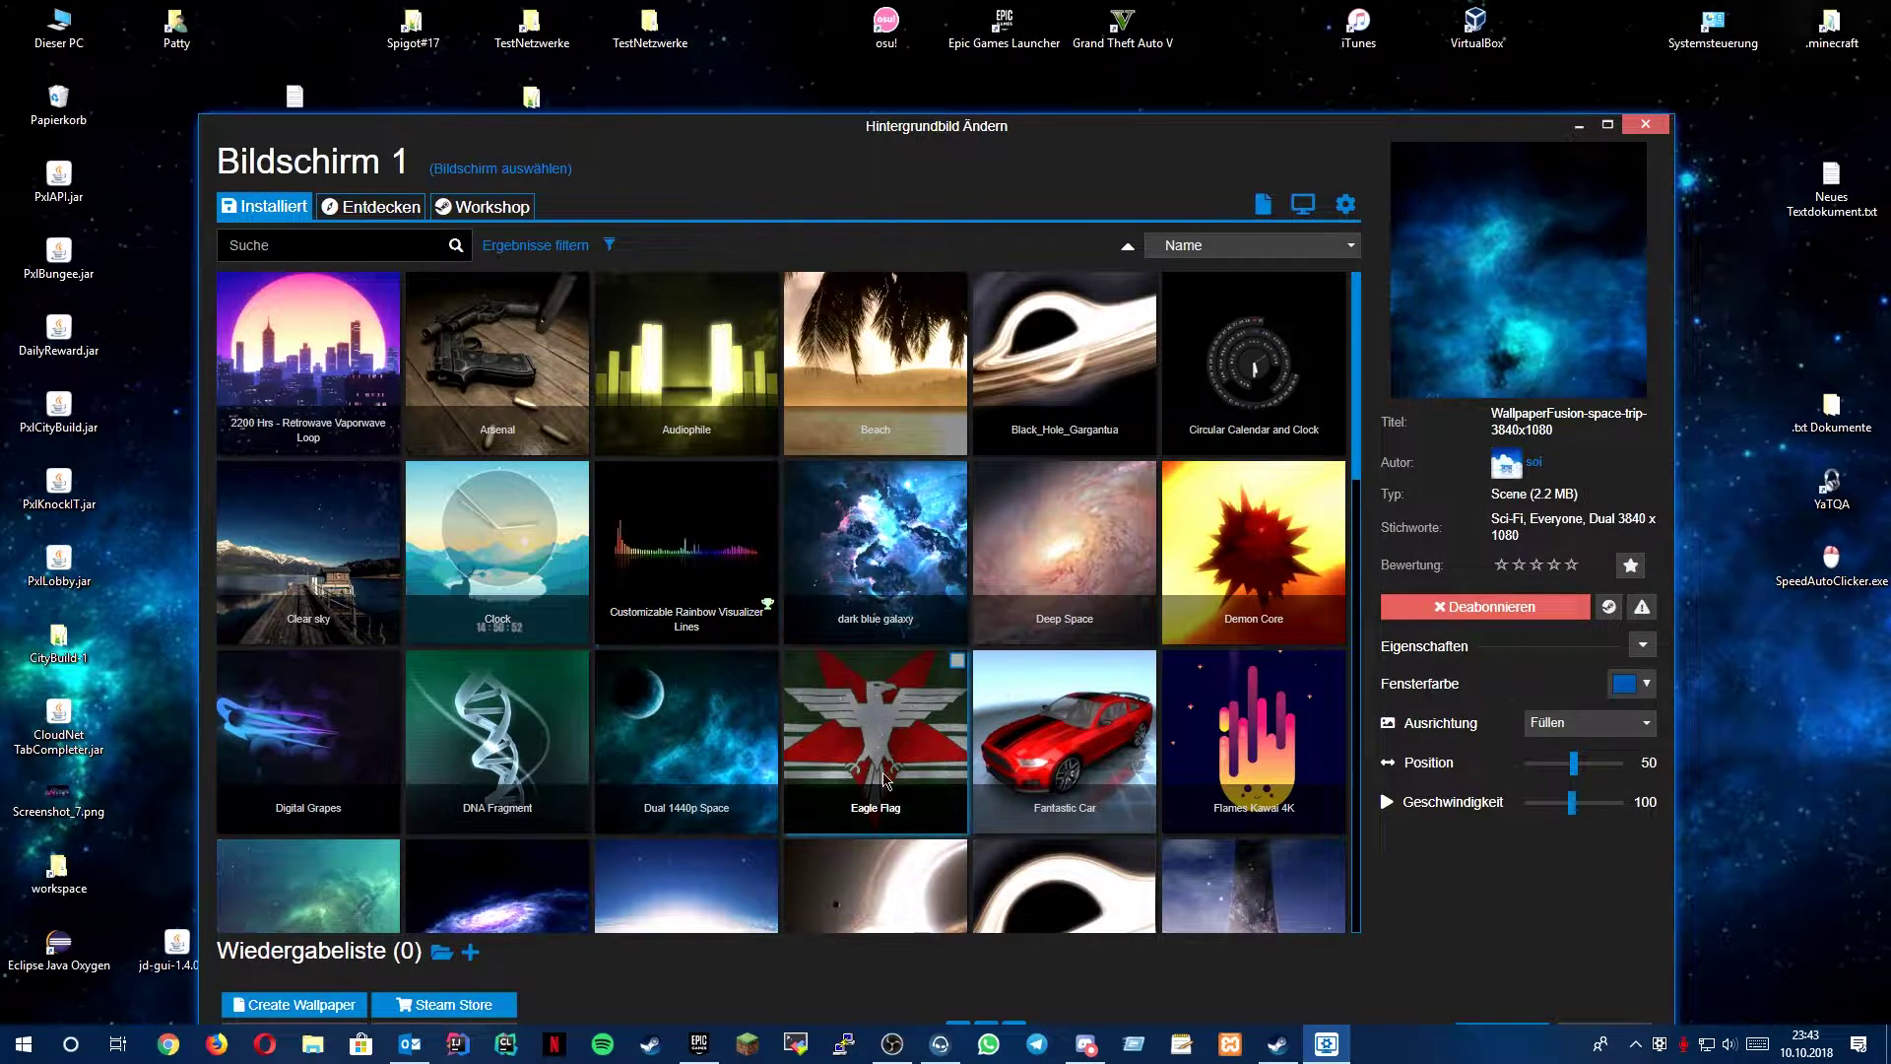
{"action": "scroll", "coordinate": [881, 779], "scroll_direction": "down", "scroll_amount": 3}
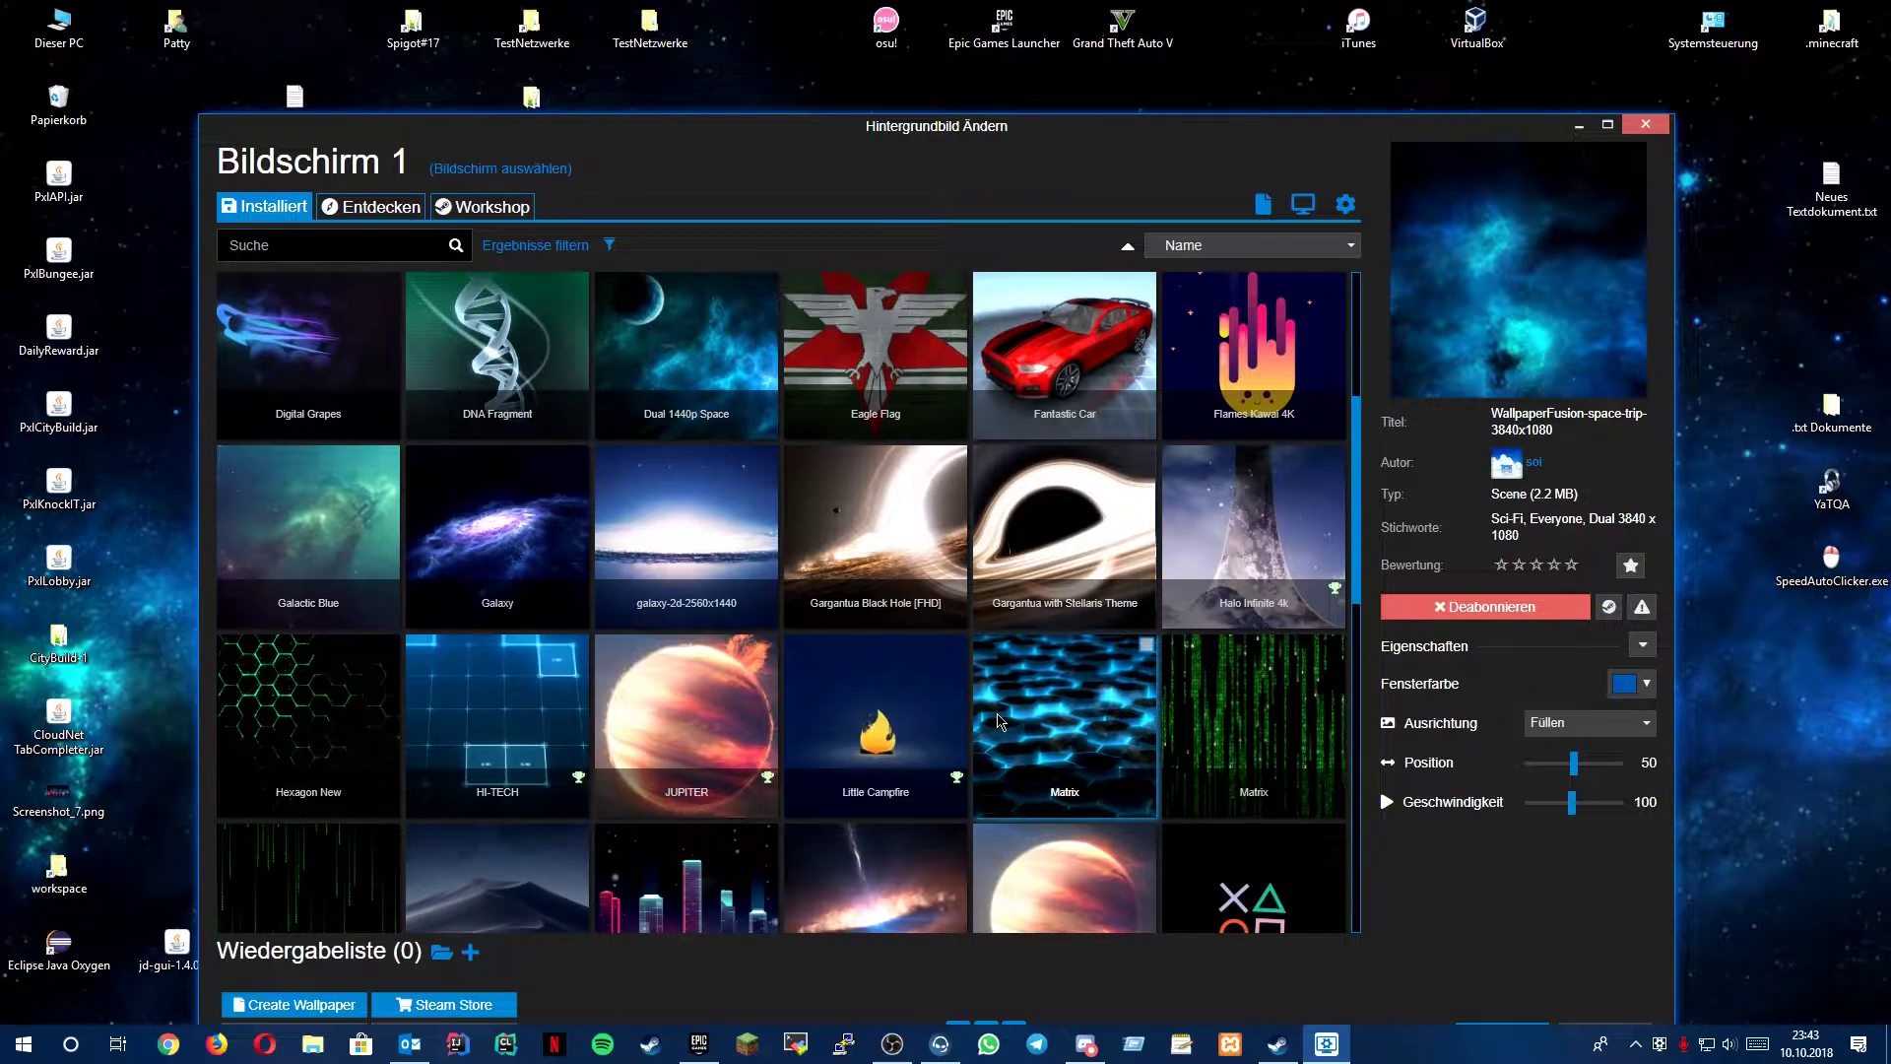
{"action": "scroll", "coordinate": [996, 717], "scroll_direction": "down", "scroll_amount": 3}
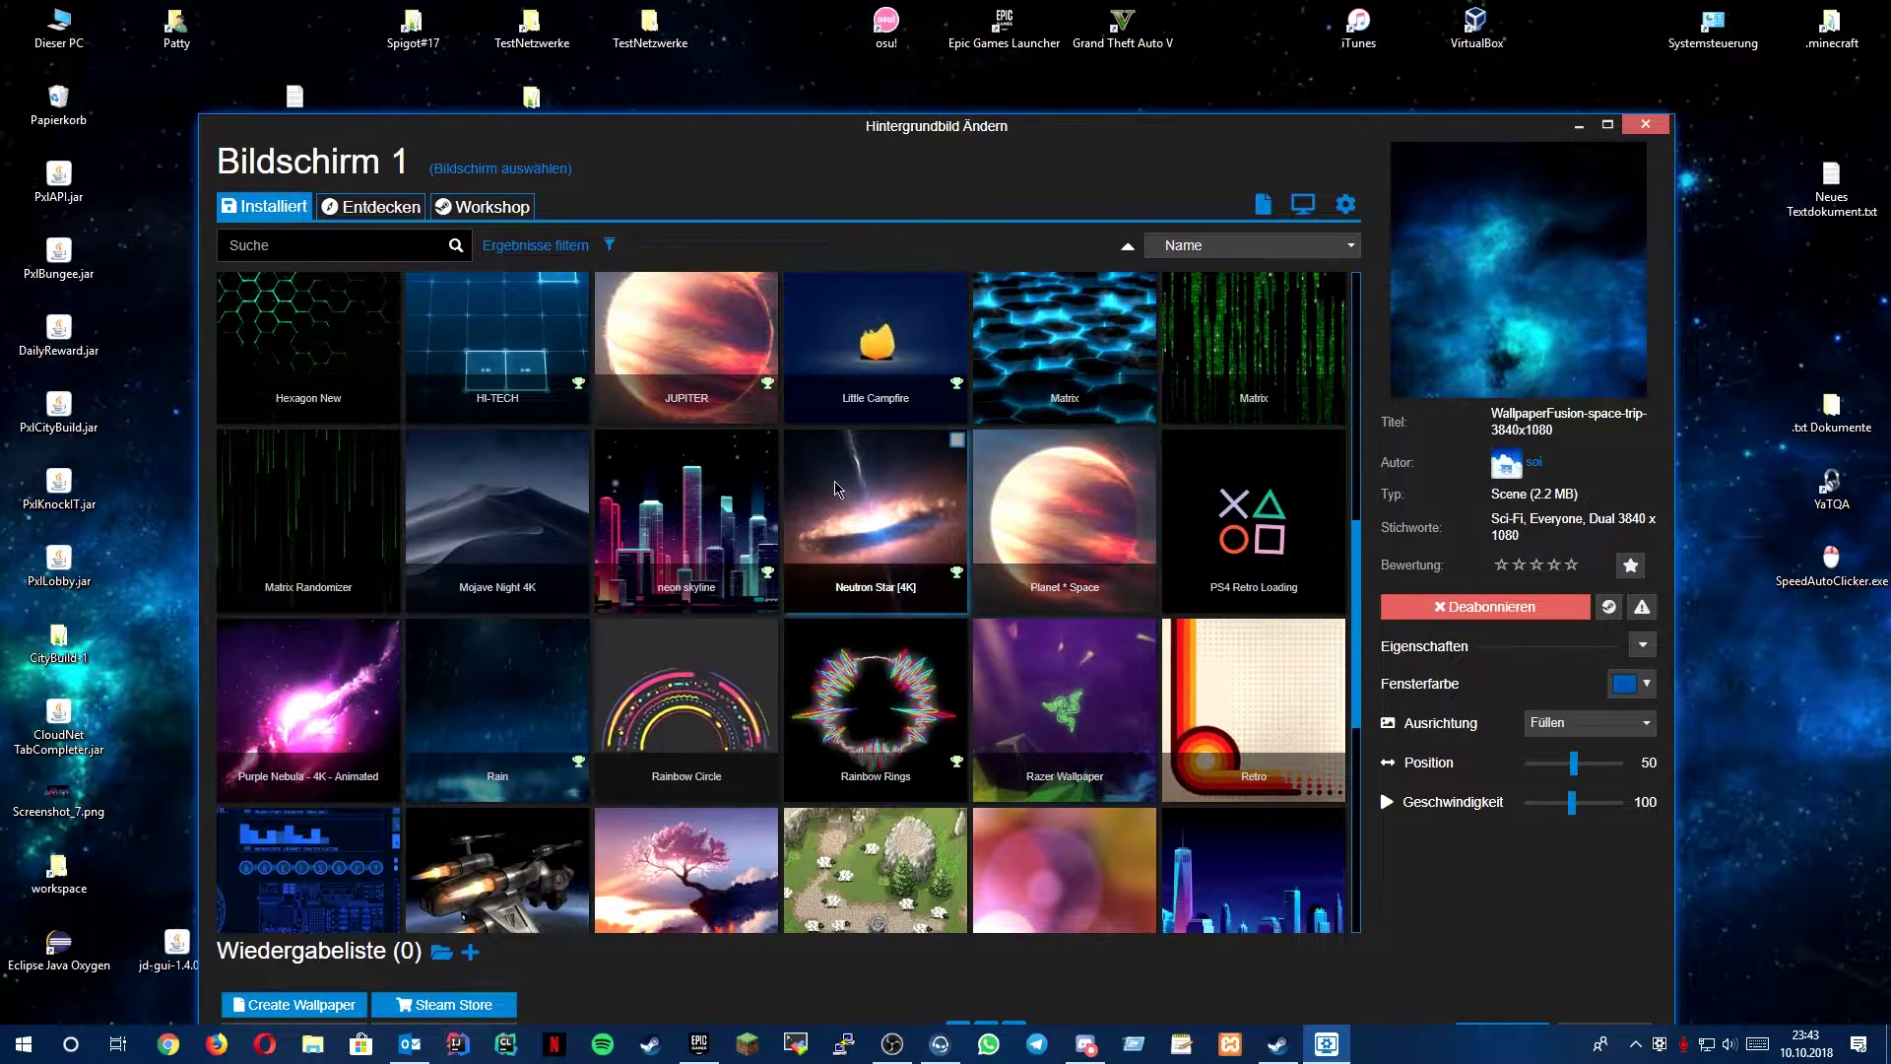
{"action": "left_click", "coordinate": [835, 489]}
{"action": "left_click_drag", "start_coordinate": [940, 135], "coordinate": [955, 940]}
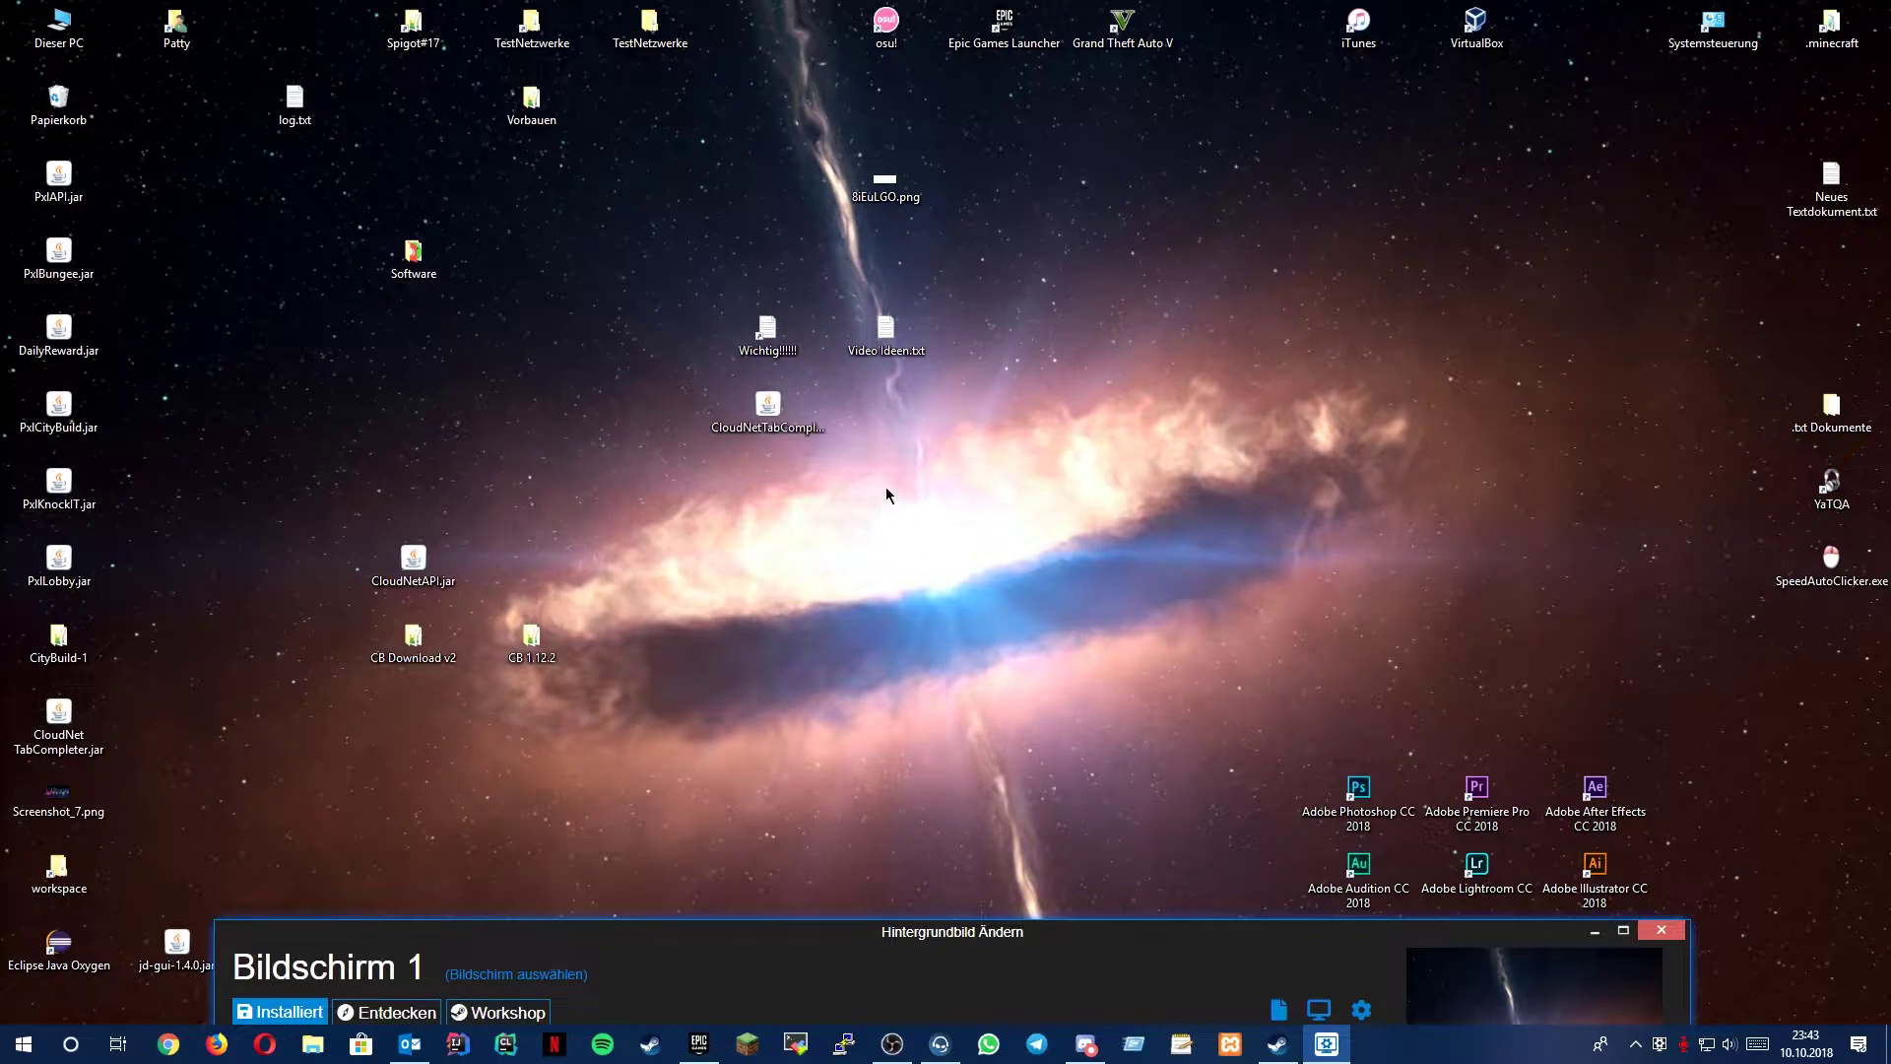
{"action": "left_click_drag", "start_coordinate": [1091, 941], "coordinate": [1089, 53]}
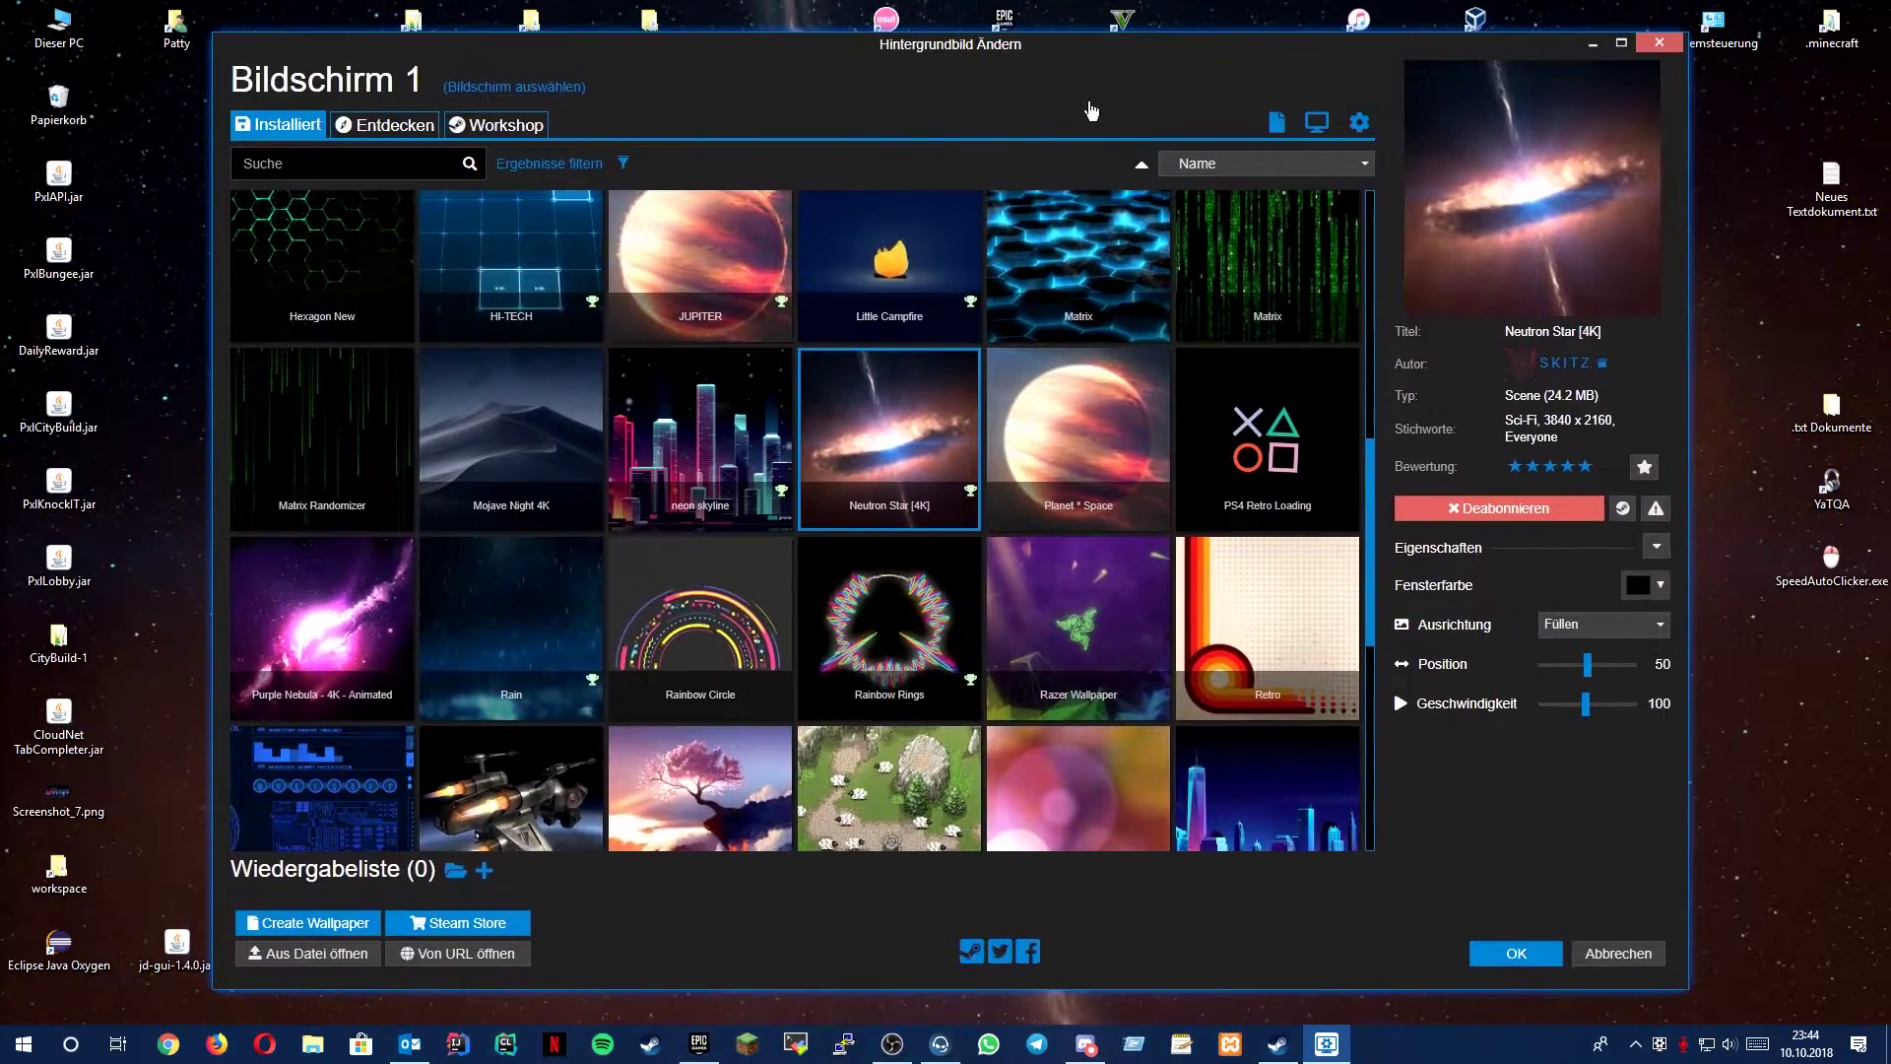
Apply the installed Rain wallpaper to screen 1
{"action": "scroll", "coordinate": [929, 524], "scroll_direction": "down", "scroll_amount": 2}
{"action": "scroll", "coordinate": [929, 524], "scroll_direction": "down", "scroll_amount": 1}
{"action": "left_click", "coordinate": [511, 355]}
{"action": "mouse_move", "coordinate": [781, 57]}
{"action": "left_mouse_down"}
{"action": "mouse_move", "coordinate": [788, 1062]}
{"action": "mouse_move", "coordinate": [810, 173]}
{"action": "mouse_move", "coordinate": [775, 84]}
{"action": "left_mouse_up"}
Apply the installed "WallpaperFusion-space-trip-3840x1080" wallpaper to screen 1
{"action": "scroll", "coordinate": [1020, 607], "scroll_direction": "down", "scroll_amount": 2}
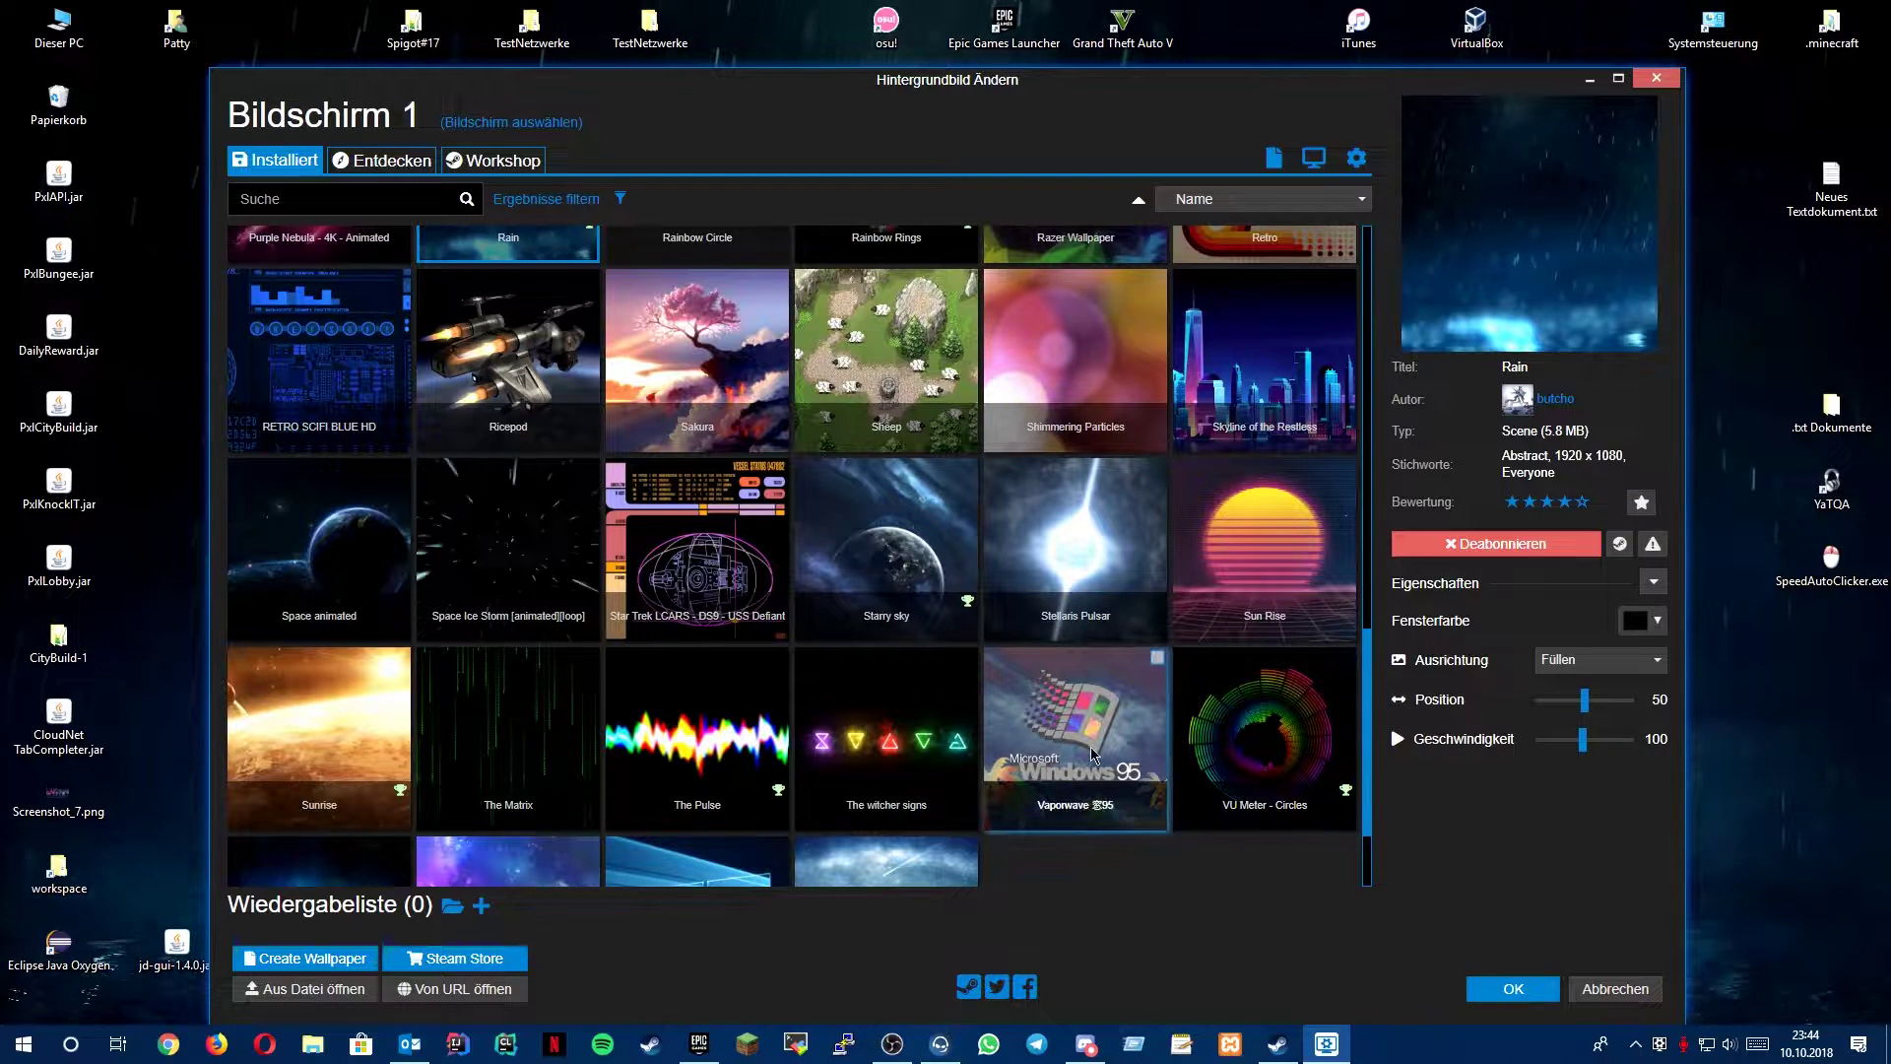
{"action": "scroll", "coordinate": [1083, 758], "scroll_direction": "down", "scroll_amount": 2}
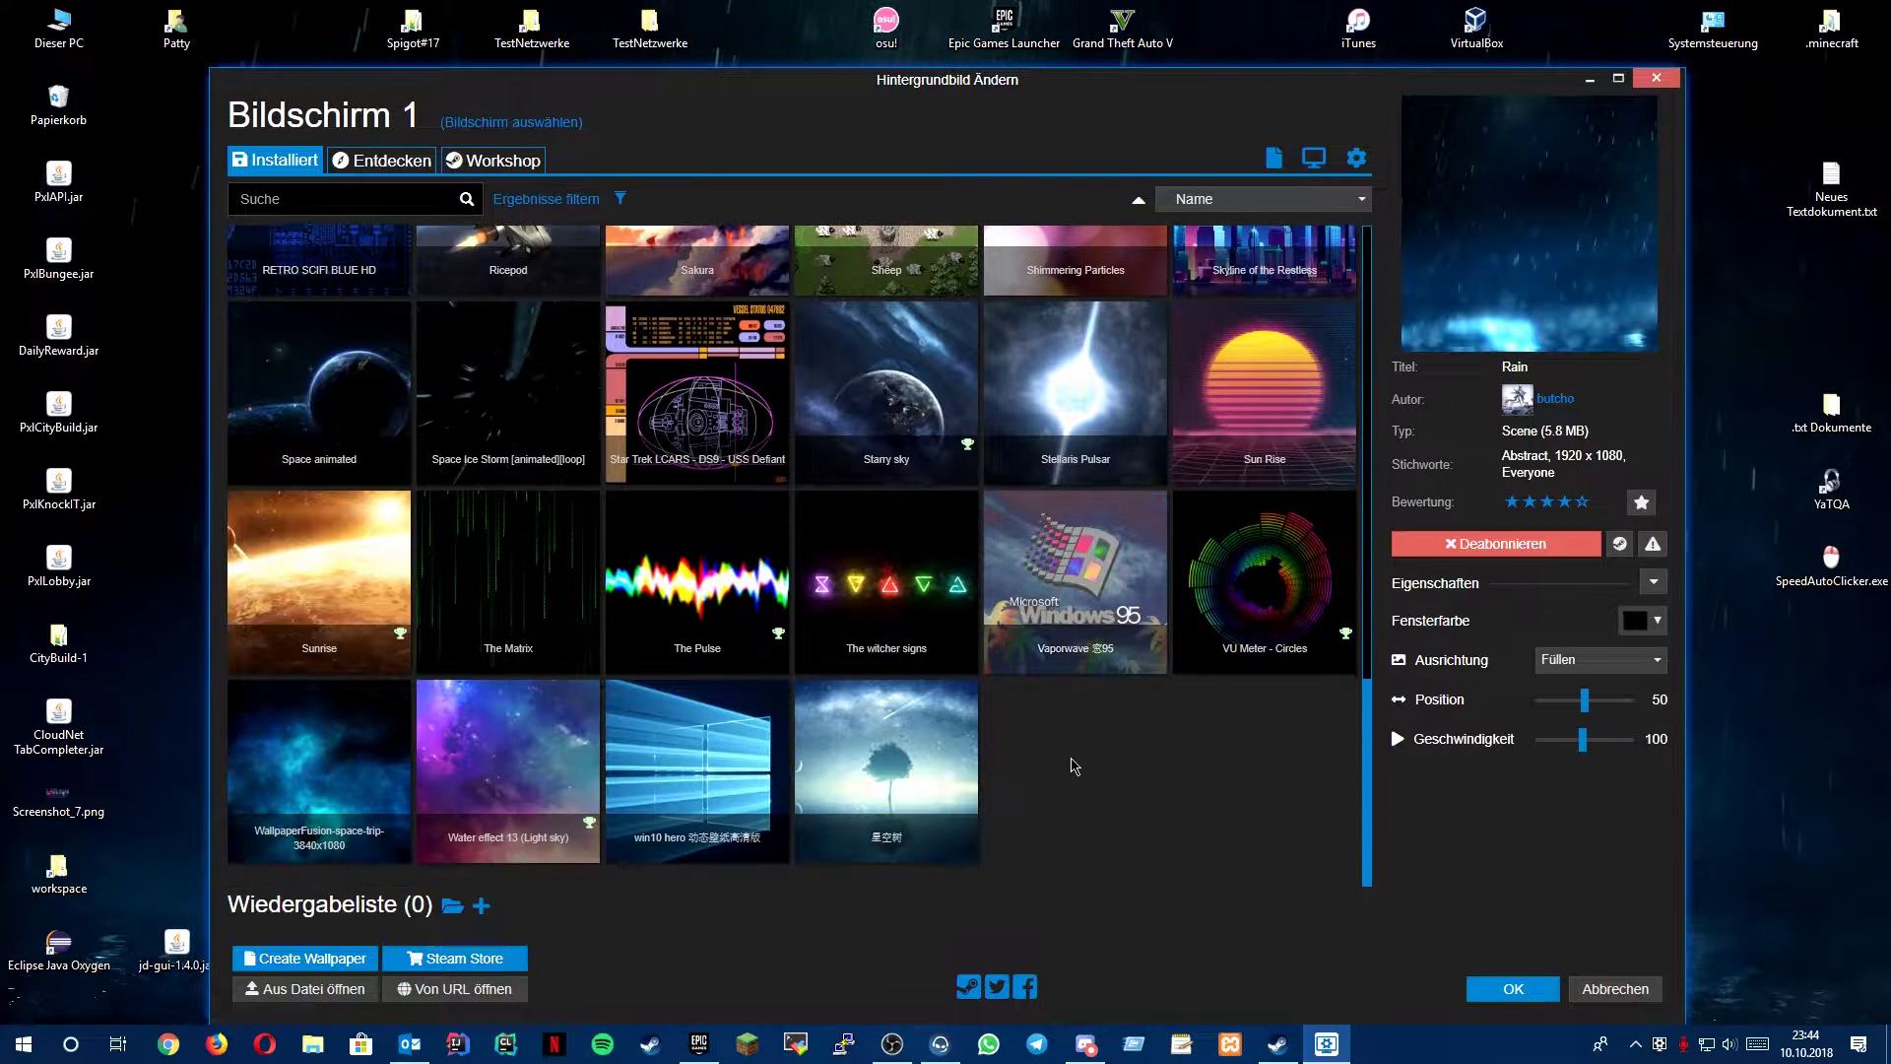
{"action": "left_click", "coordinate": [339, 750]}
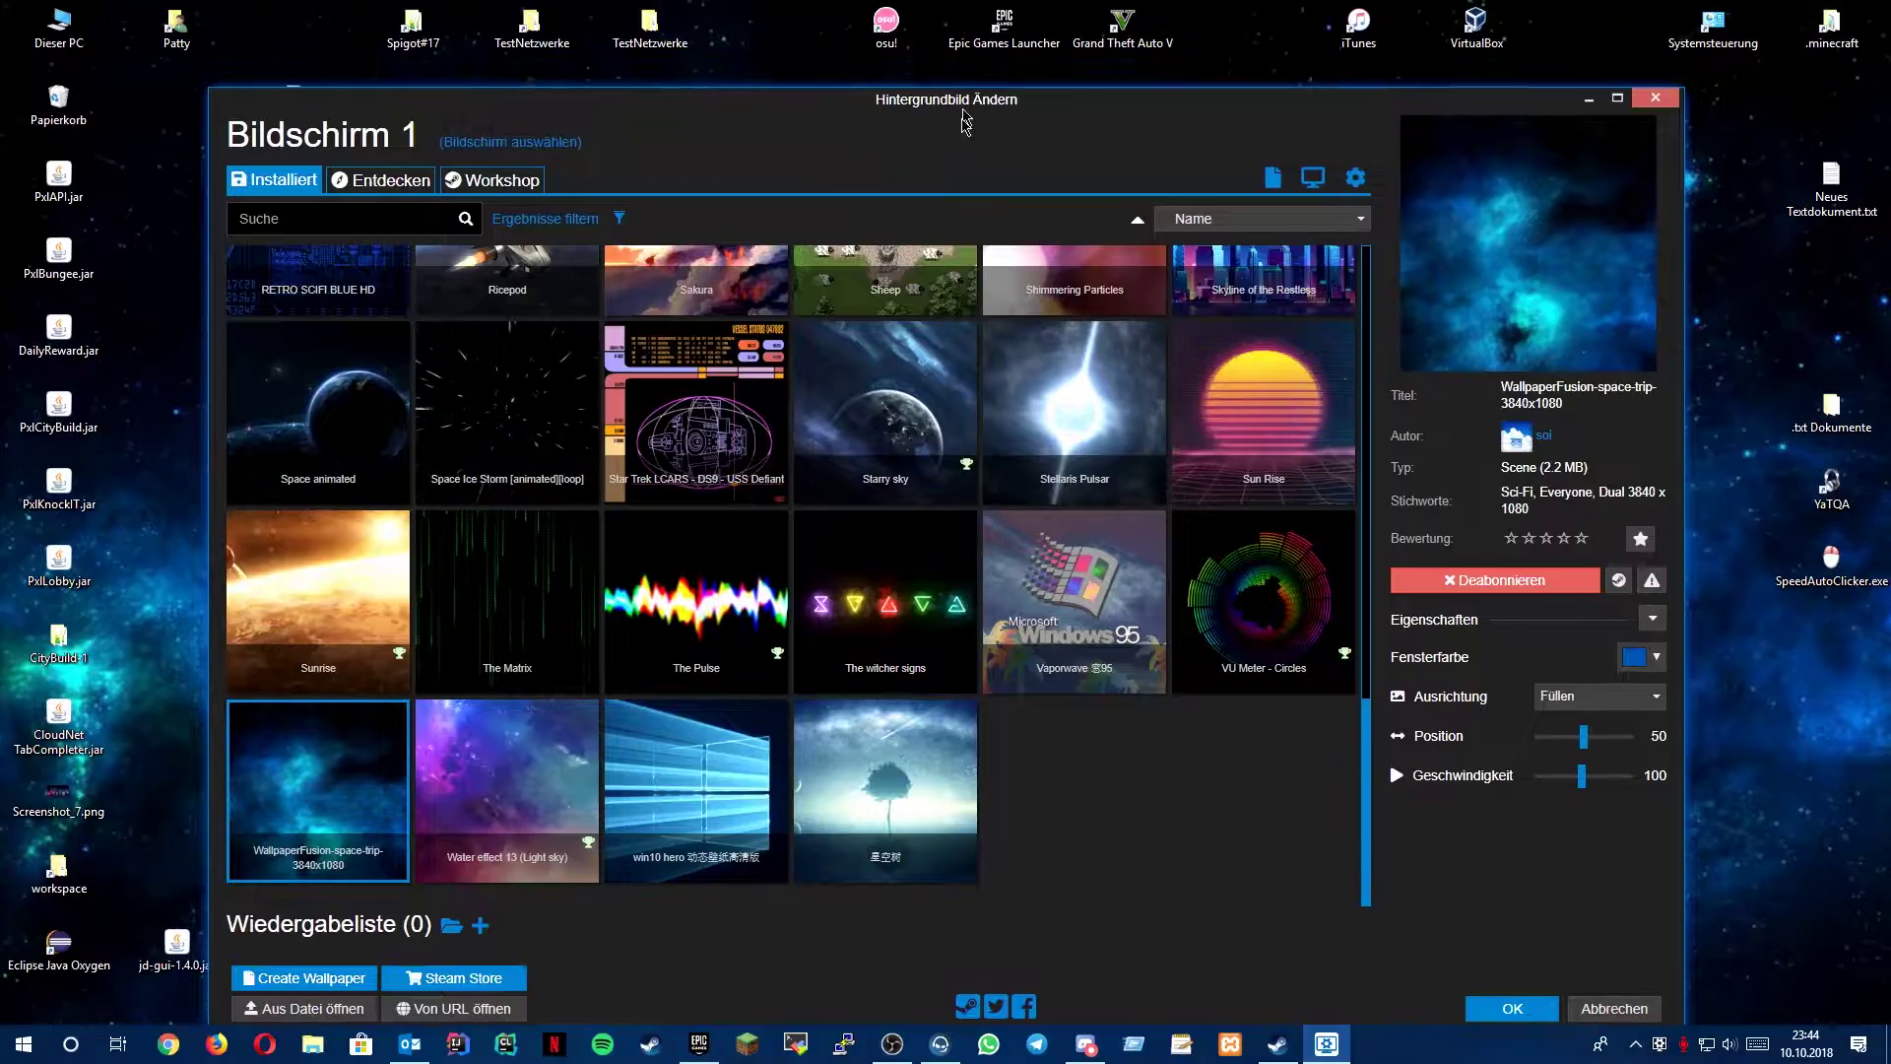
{"action": "left_click_drag", "start_coordinate": [963, 88], "coordinate": [937, 59]}
Apply the installed Vaporwave 95 wallpaper with the Windows 95 logo to screen 1
{"action": "scroll", "coordinate": [1034, 594], "scroll_direction": "up", "scroll_amount": 2}
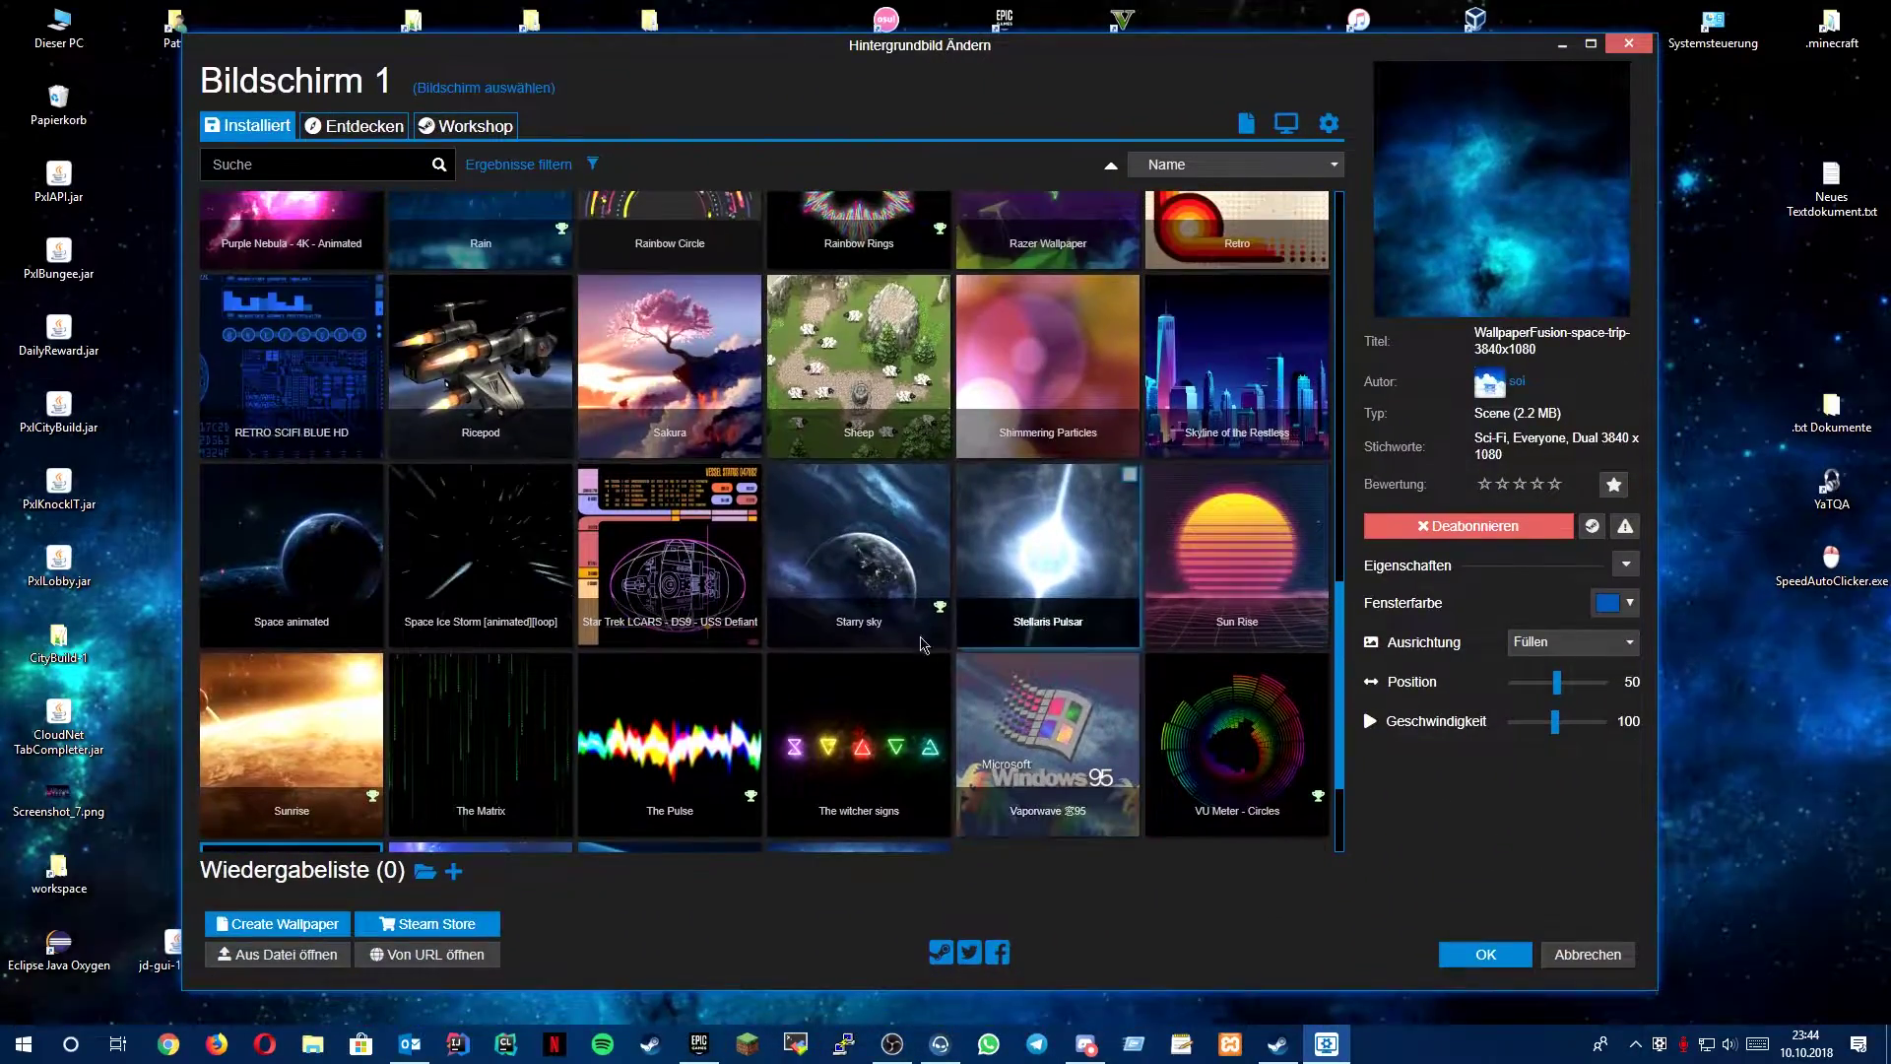
{"action": "left_click", "coordinate": [1060, 730]}
{"action": "left_click_drag", "start_coordinate": [952, 55], "coordinate": [1043, 103]}
Apply the installed Matrix Randomizer wallpaper to screen 1
{"action": "scroll", "coordinate": [936, 675], "scroll_direction": "up", "scroll_amount": 5}
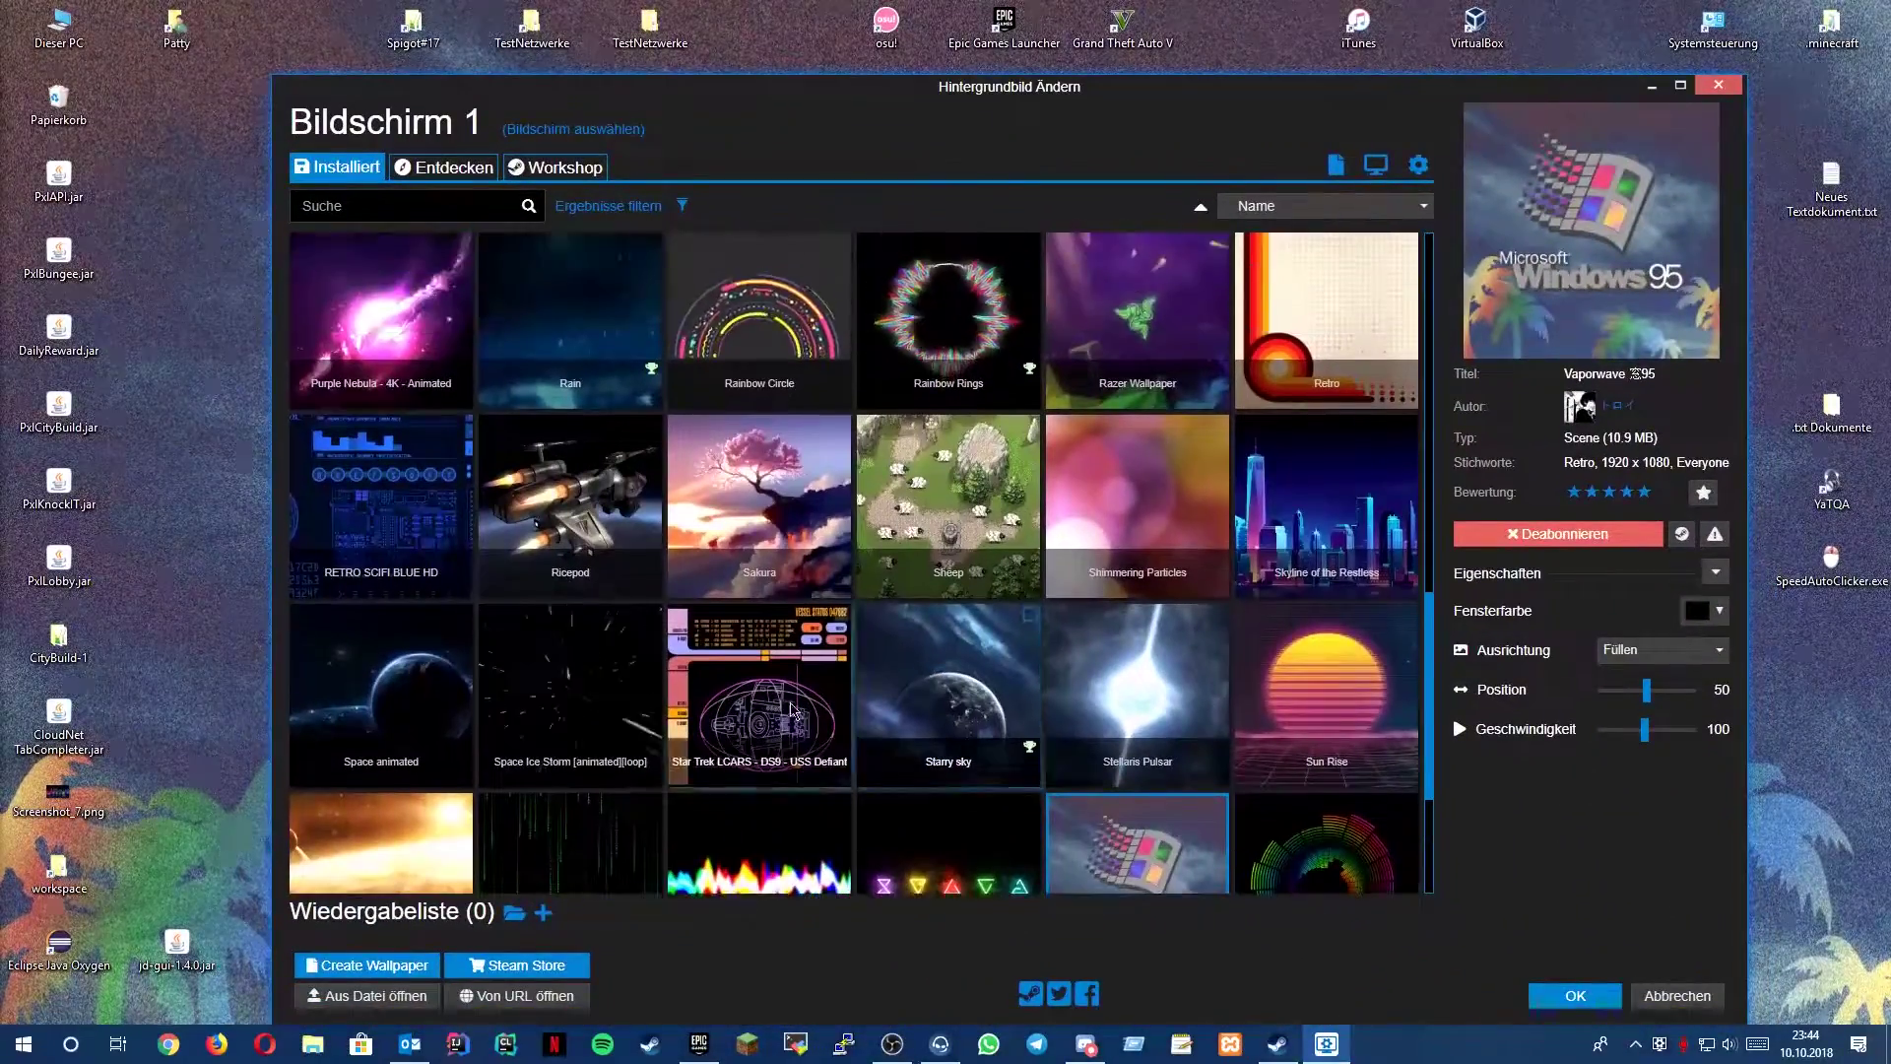
{"action": "scroll", "coordinate": [801, 778], "scroll_direction": "up", "scroll_amount": 1}
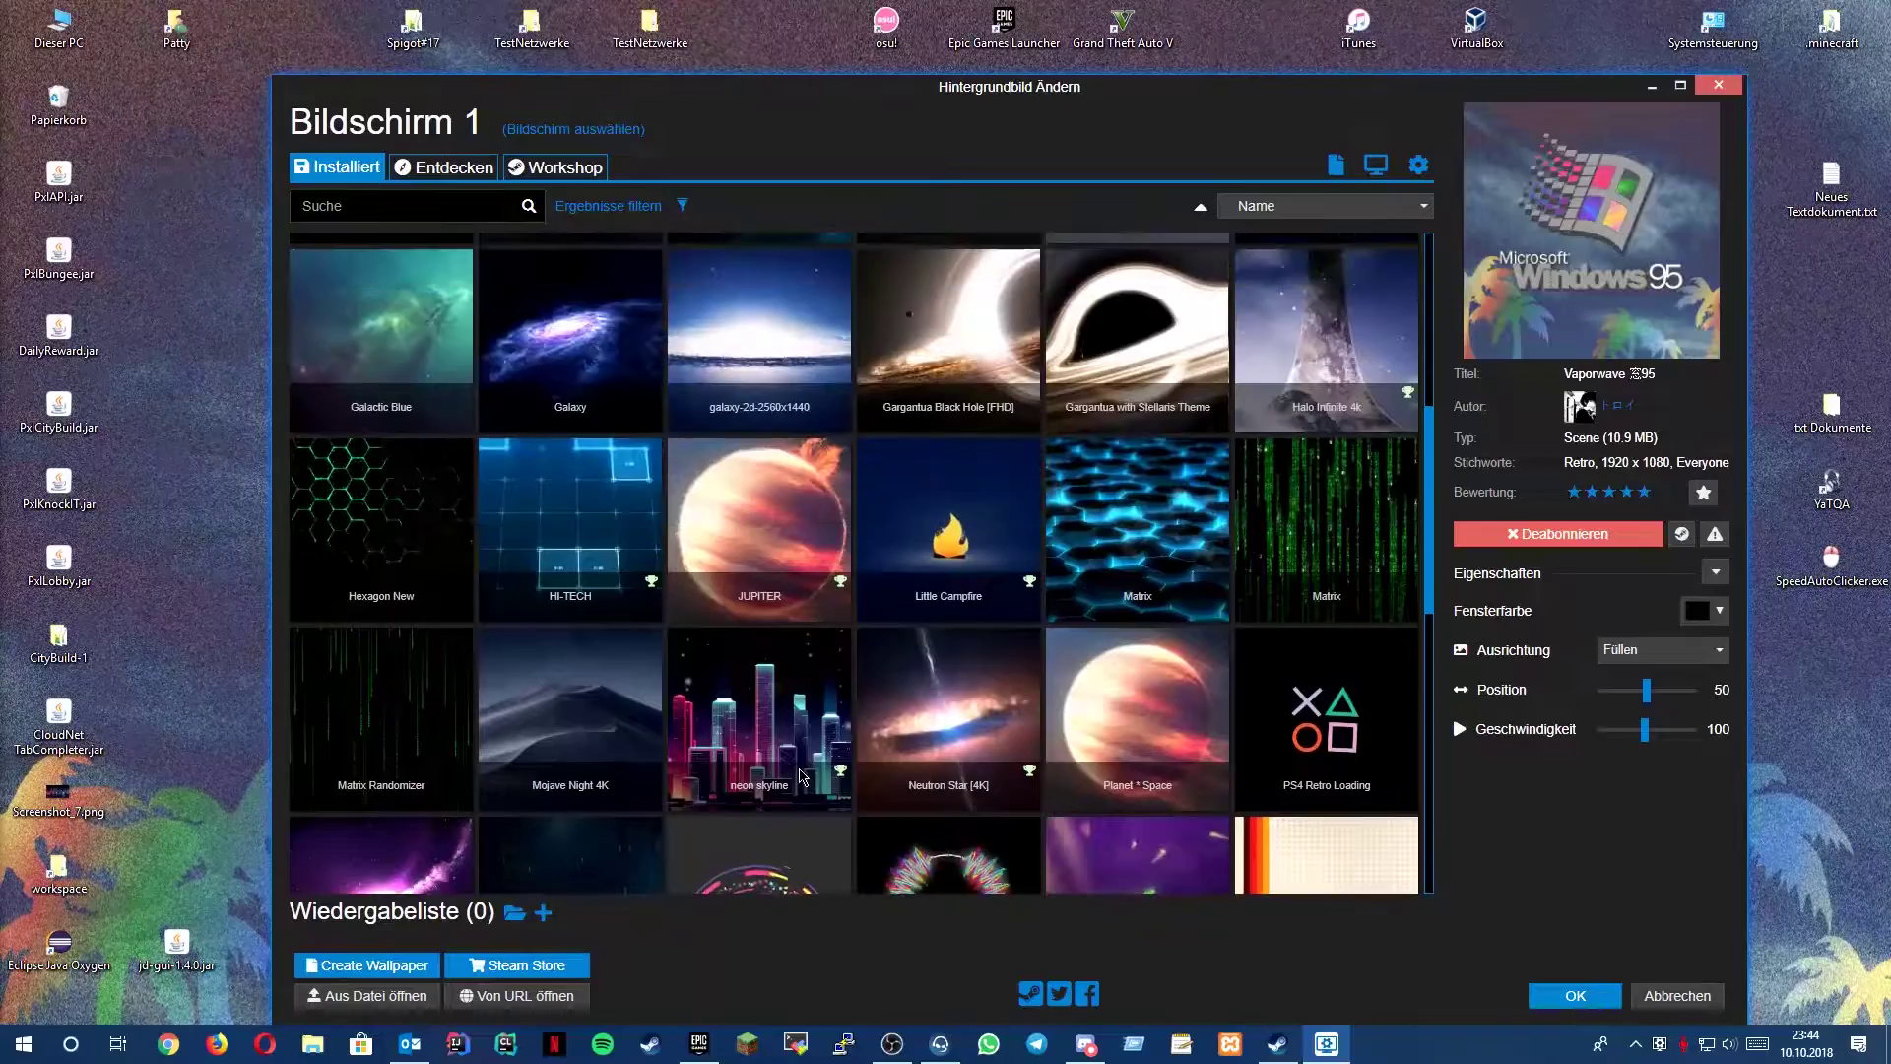
{"action": "left_click", "coordinate": [416, 726]}
{"action": "left_click_drag", "start_coordinate": [874, 91], "coordinate": [1025, 114]}
Apply the installed "dark blue galaxy" wallpaper to screen 1
{"action": "left_click", "coordinate": [382, 285]}
{"action": "scroll", "coordinate": [1123, 622], "scroll_direction": "up", "scroll_amount": 4}
{"action": "left_click", "coordinate": [943, 816]}
{"action": "key", "text": "Right"}
{"action": "left_click", "coordinate": [866, 302]}
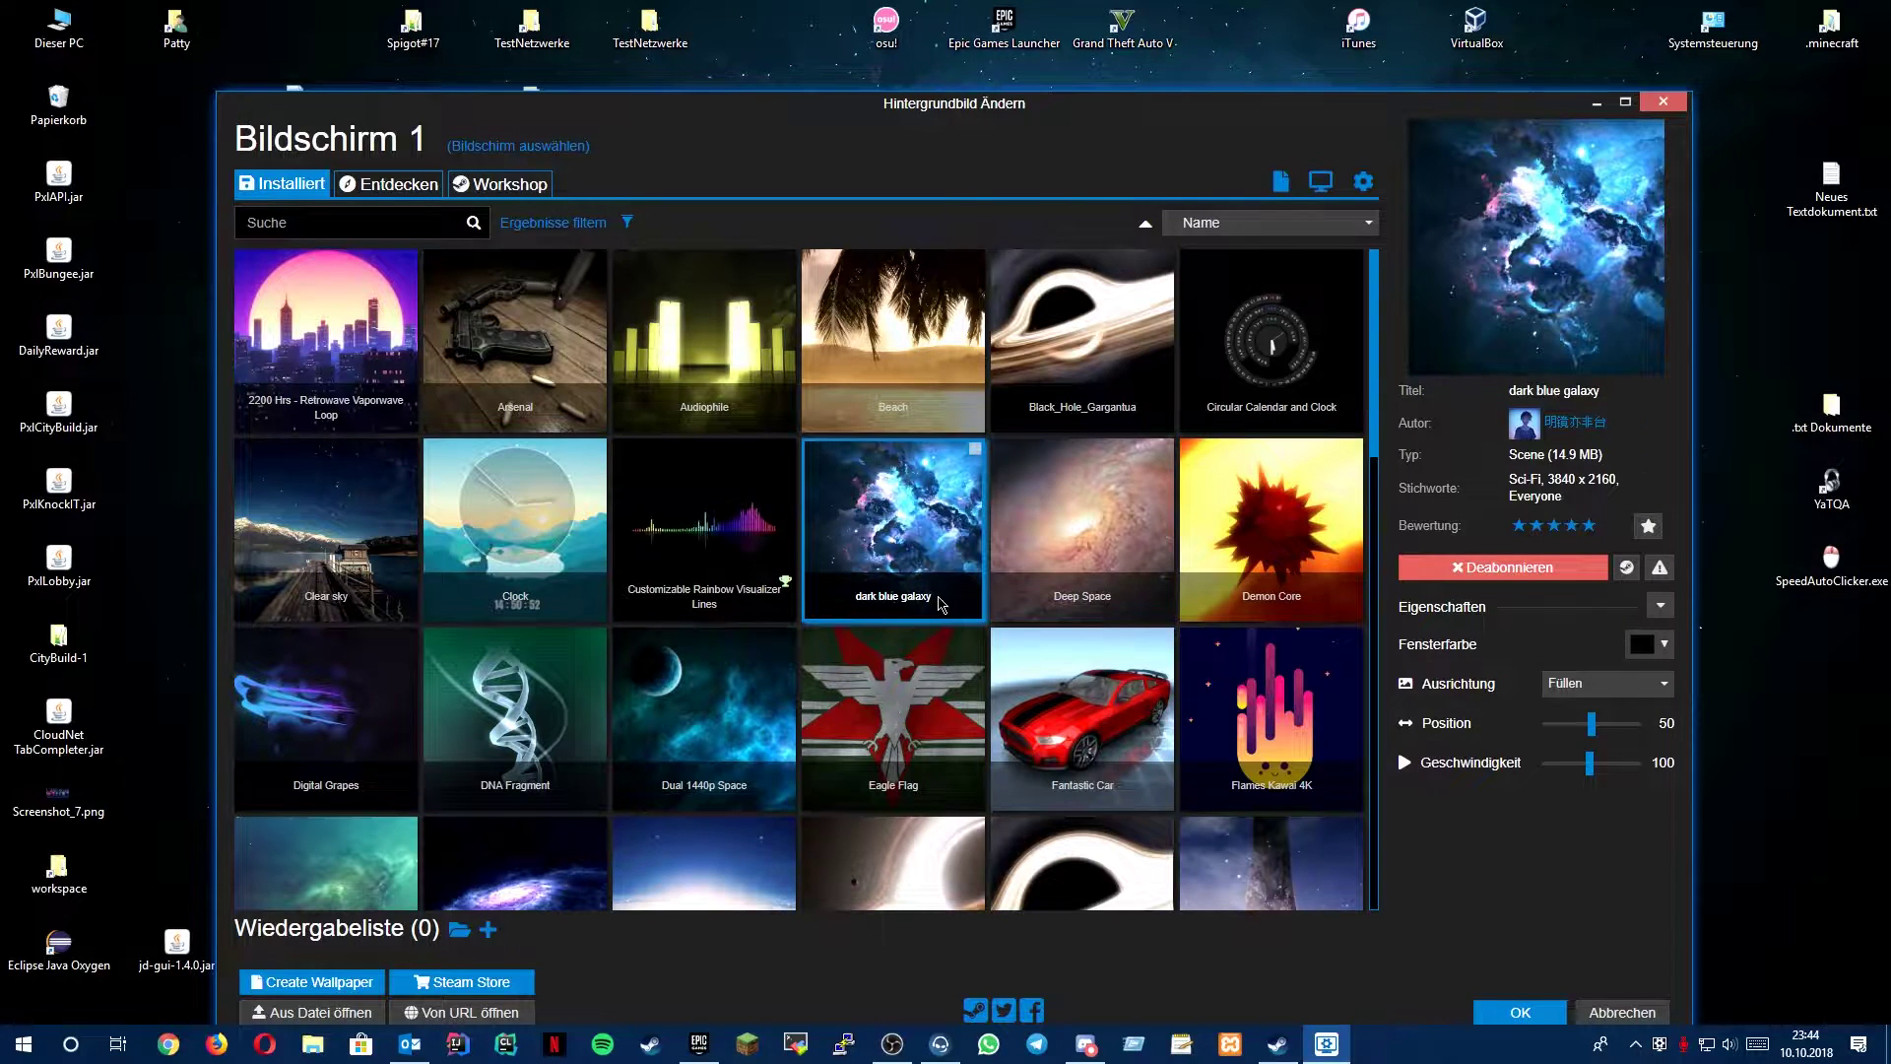
{"action": "left_click", "coordinate": [510, 183]}
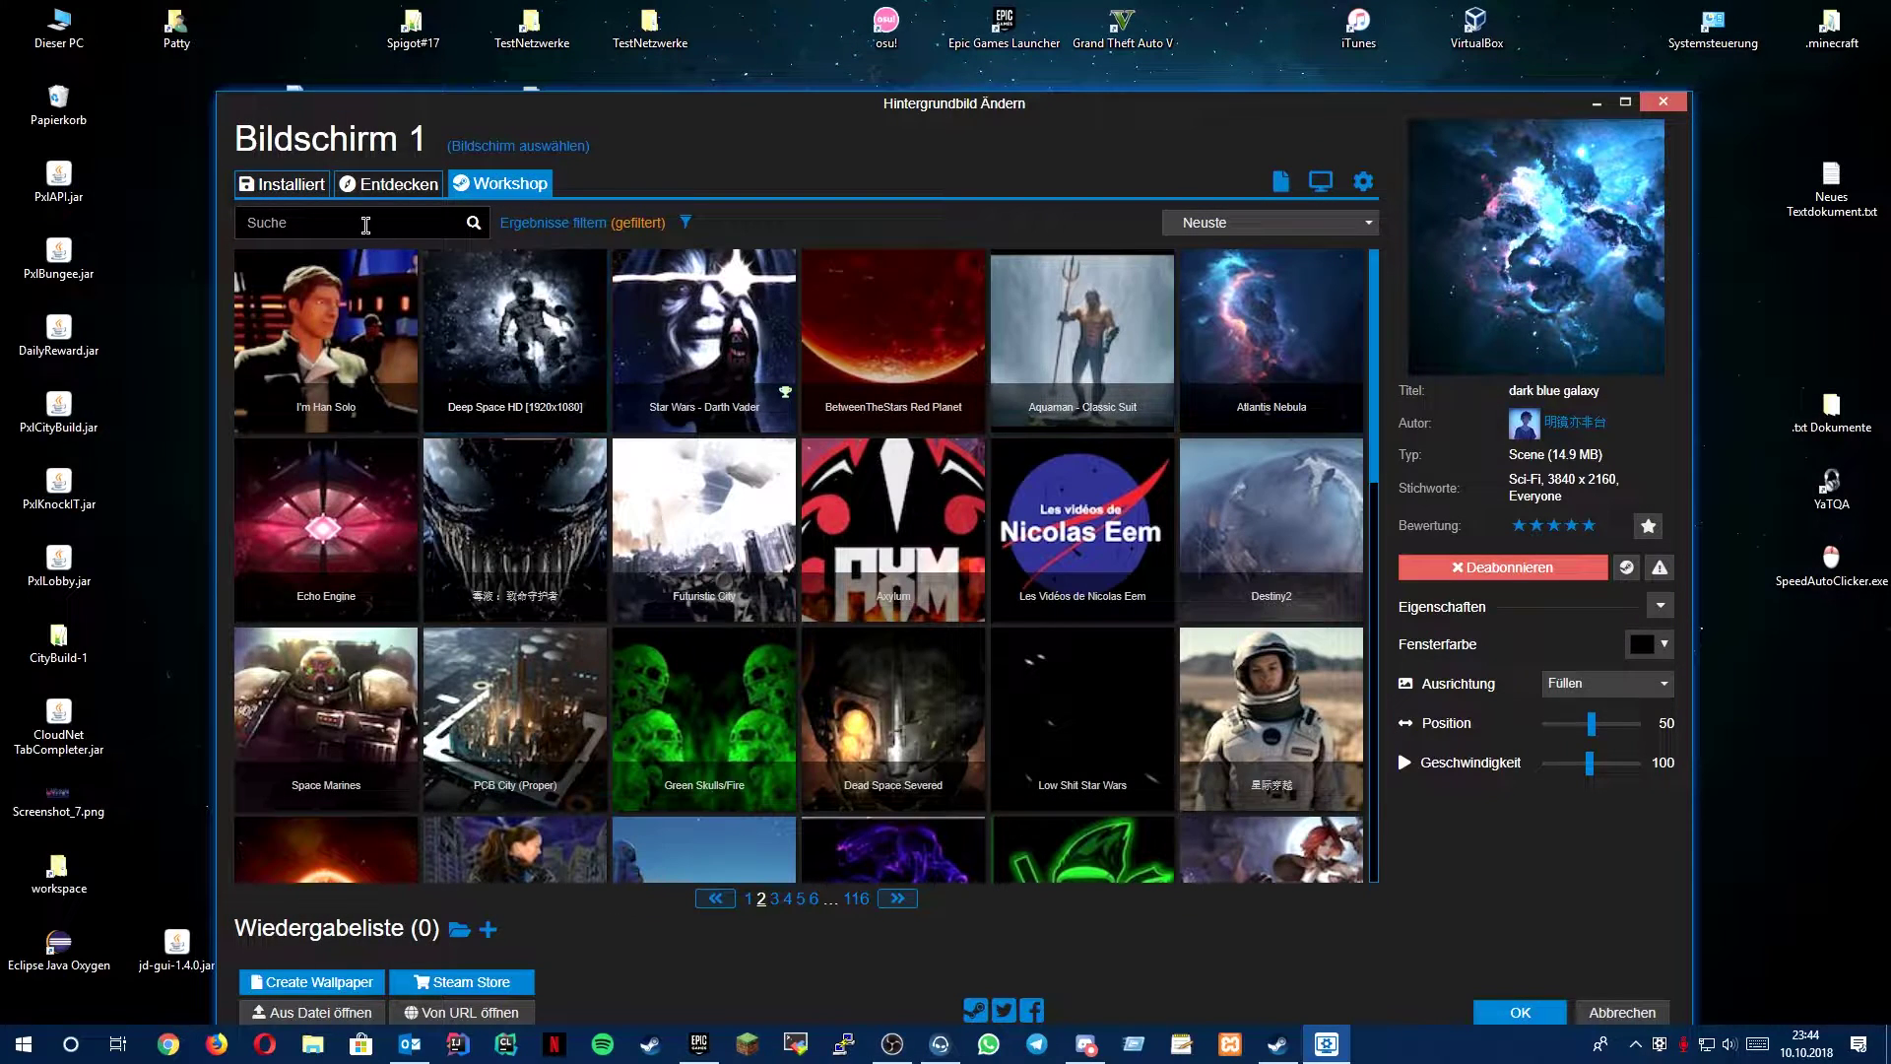
{"action": "left_click", "coordinate": [284, 184]}
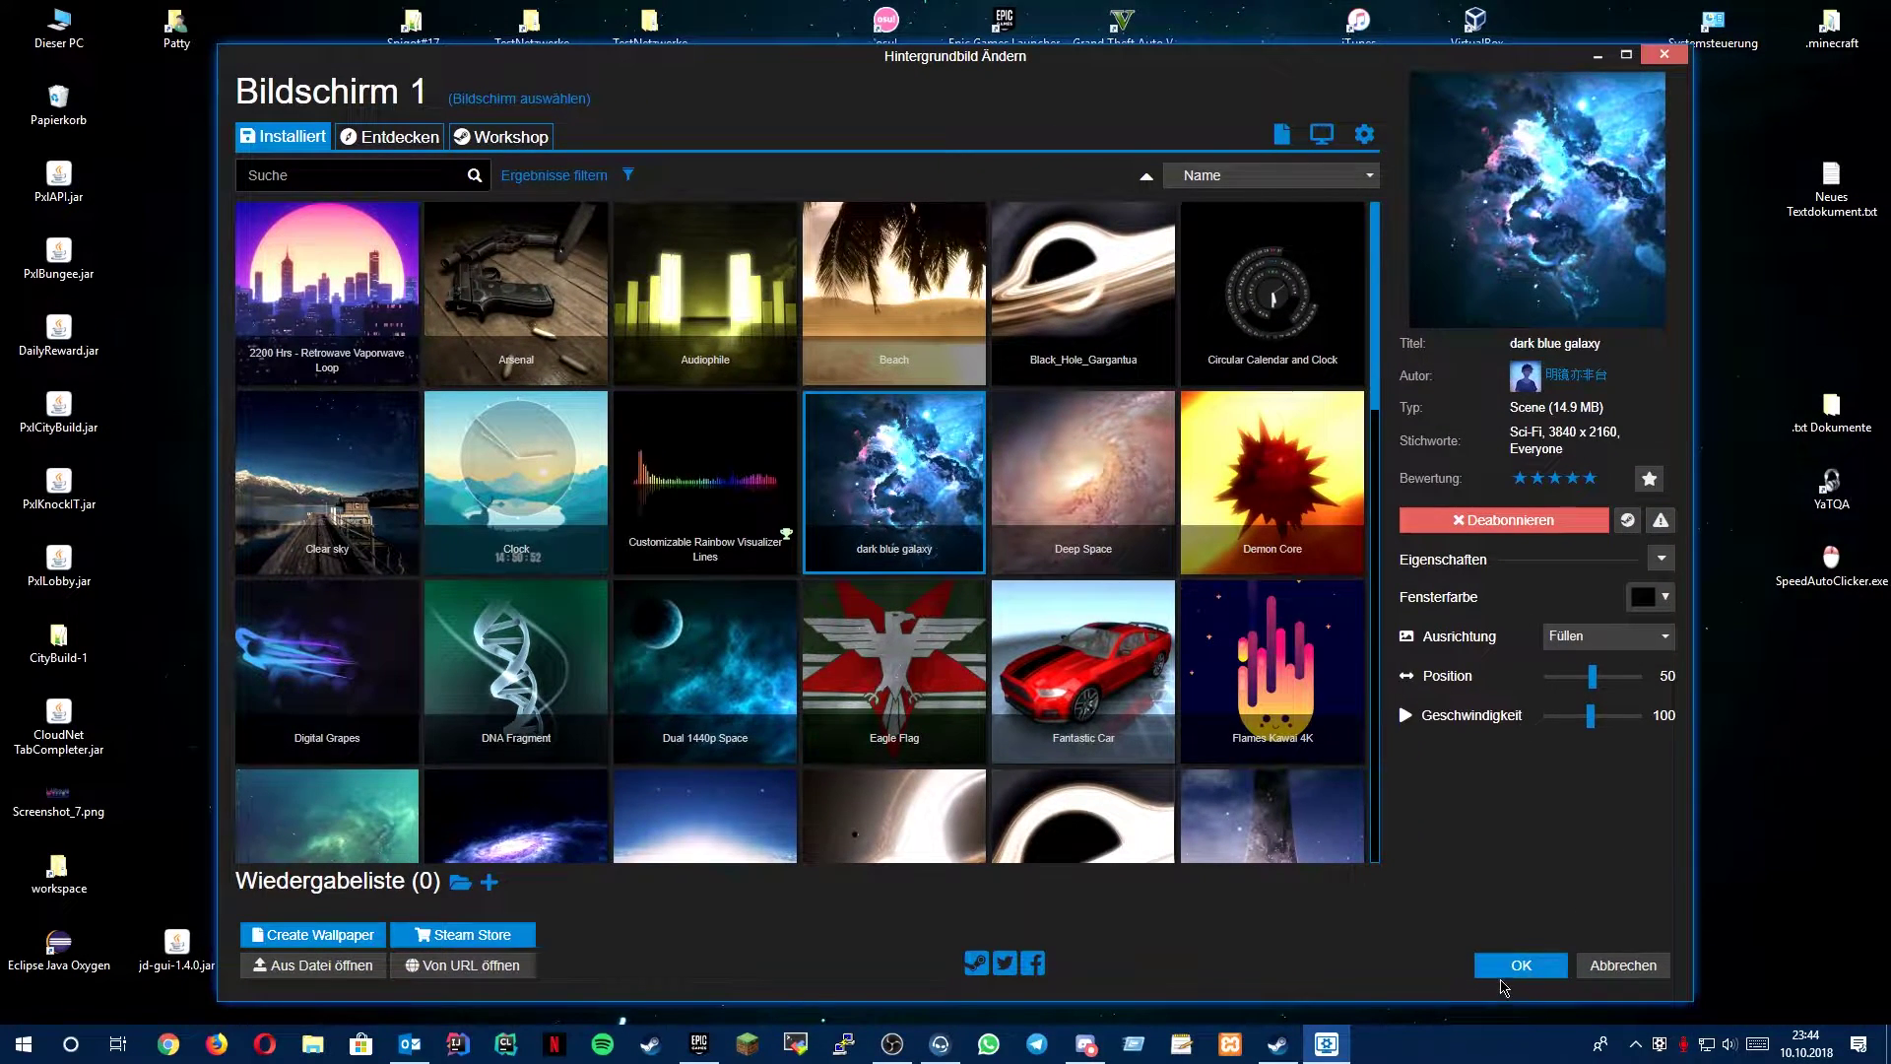
Switch the wallpaper selection to screen 3 and apply the installed "dark blue galaxy" wallpaper to it
{"action": "left_click", "coordinate": [1337, 142]}
{"action": "left_click", "coordinate": [949, 381]}
{"action": "left_click", "coordinate": [1046, 622]}
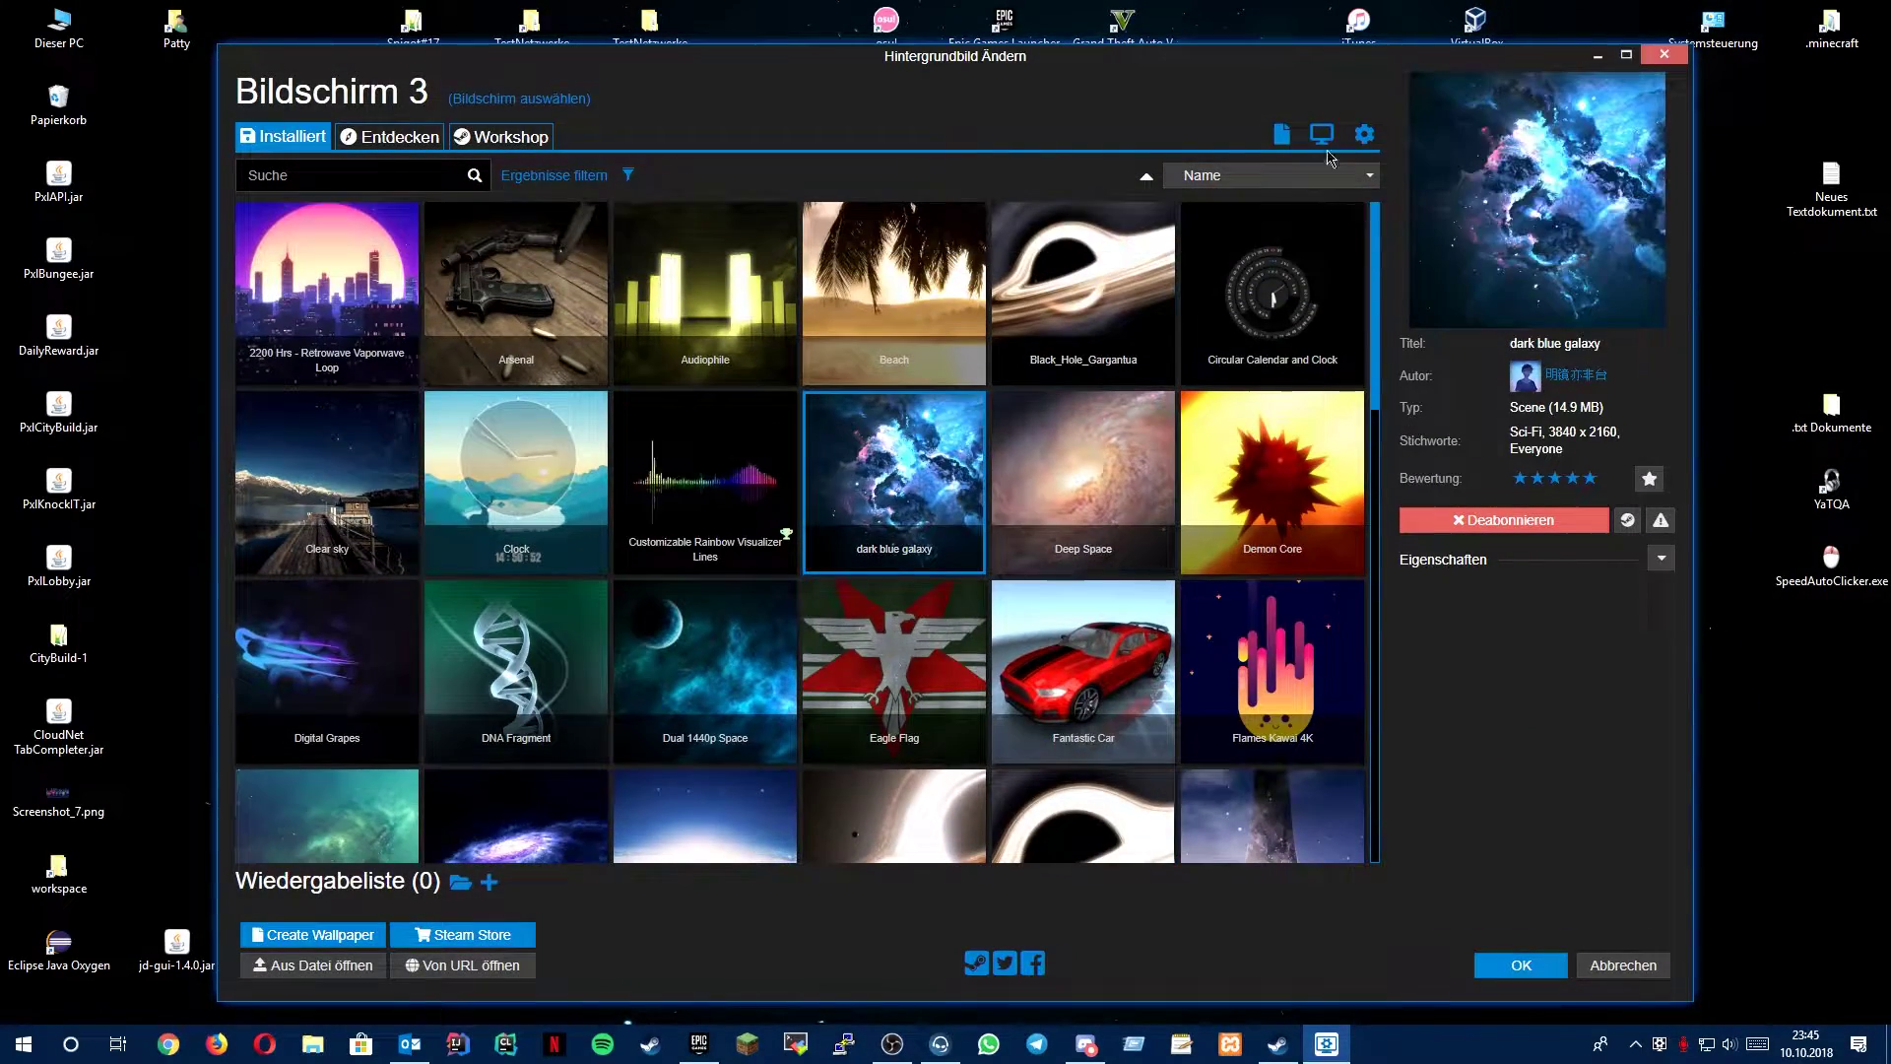
Switch the wallpaper selection to screen 2 and apply the installed "dark blue galaxy" wallpaper to it
{"action": "left_click", "coordinate": [1321, 134]}
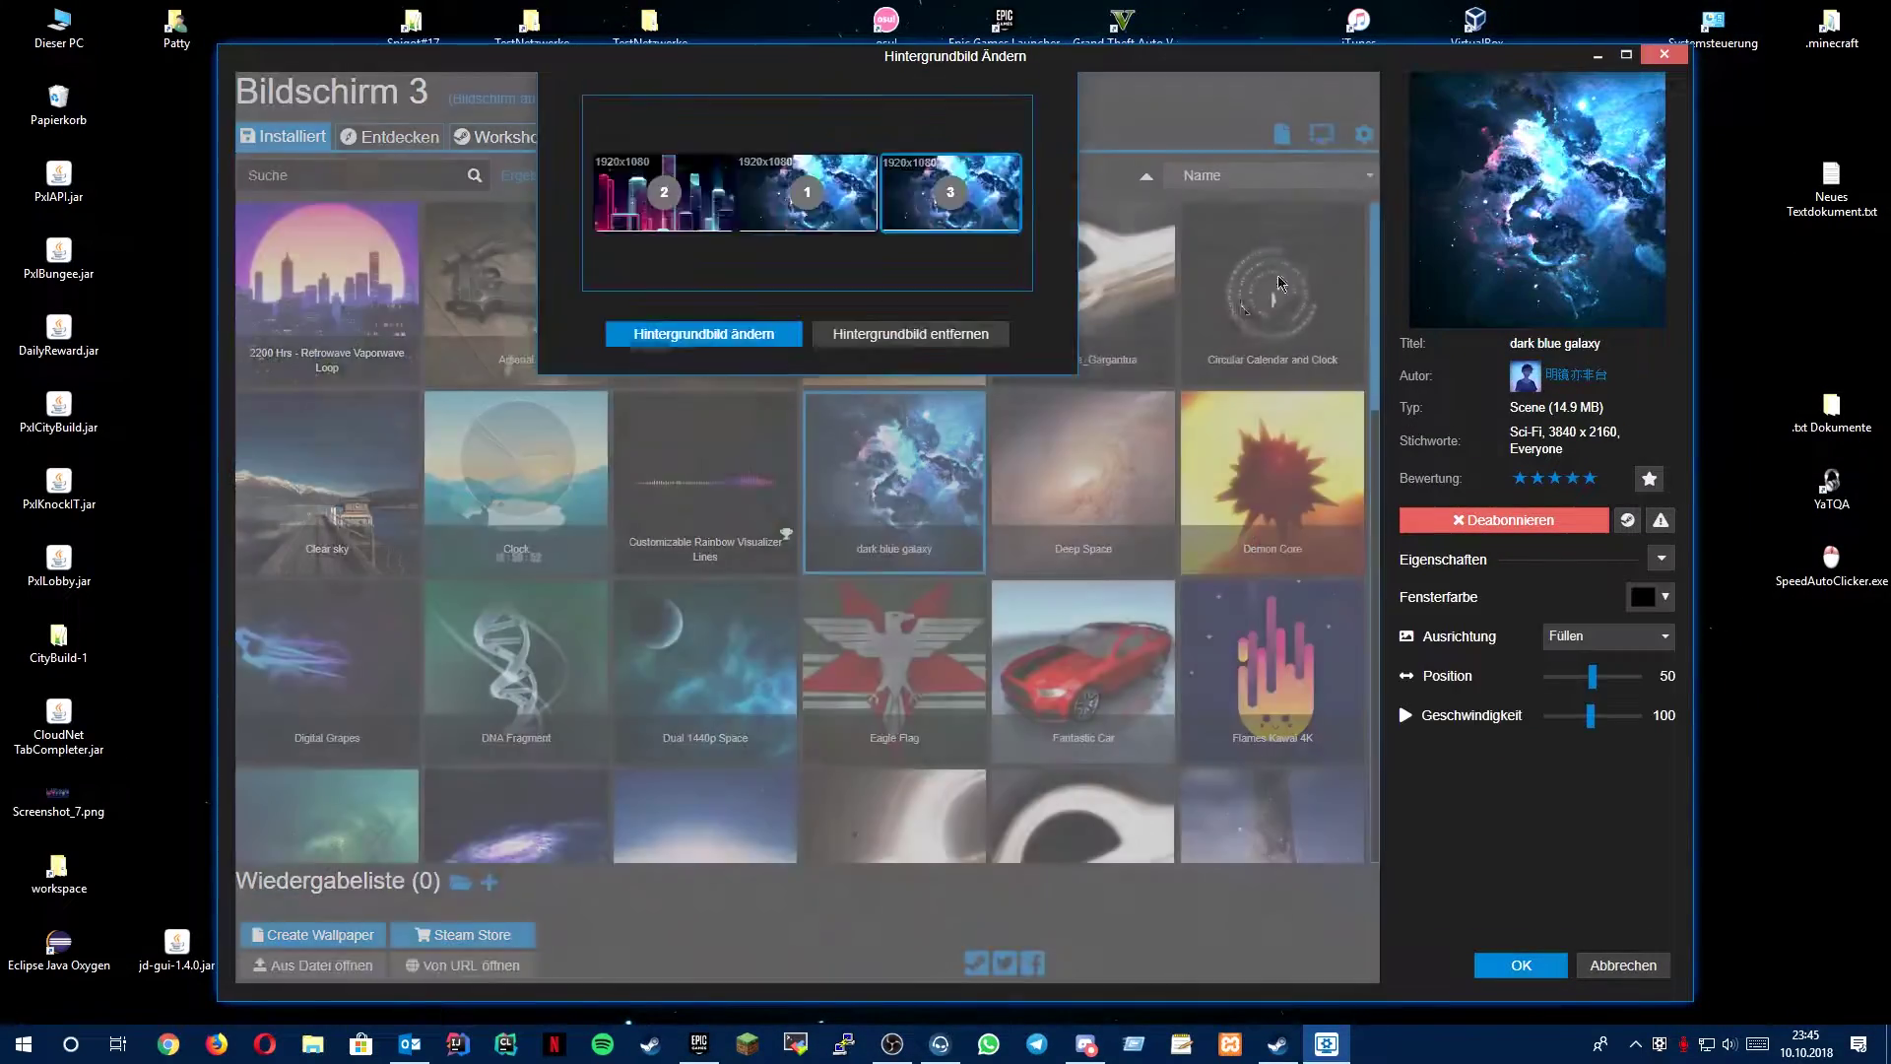
{"action": "left_click", "coordinate": [827, 384]}
{"action": "left_click", "coordinate": [827, 599]}
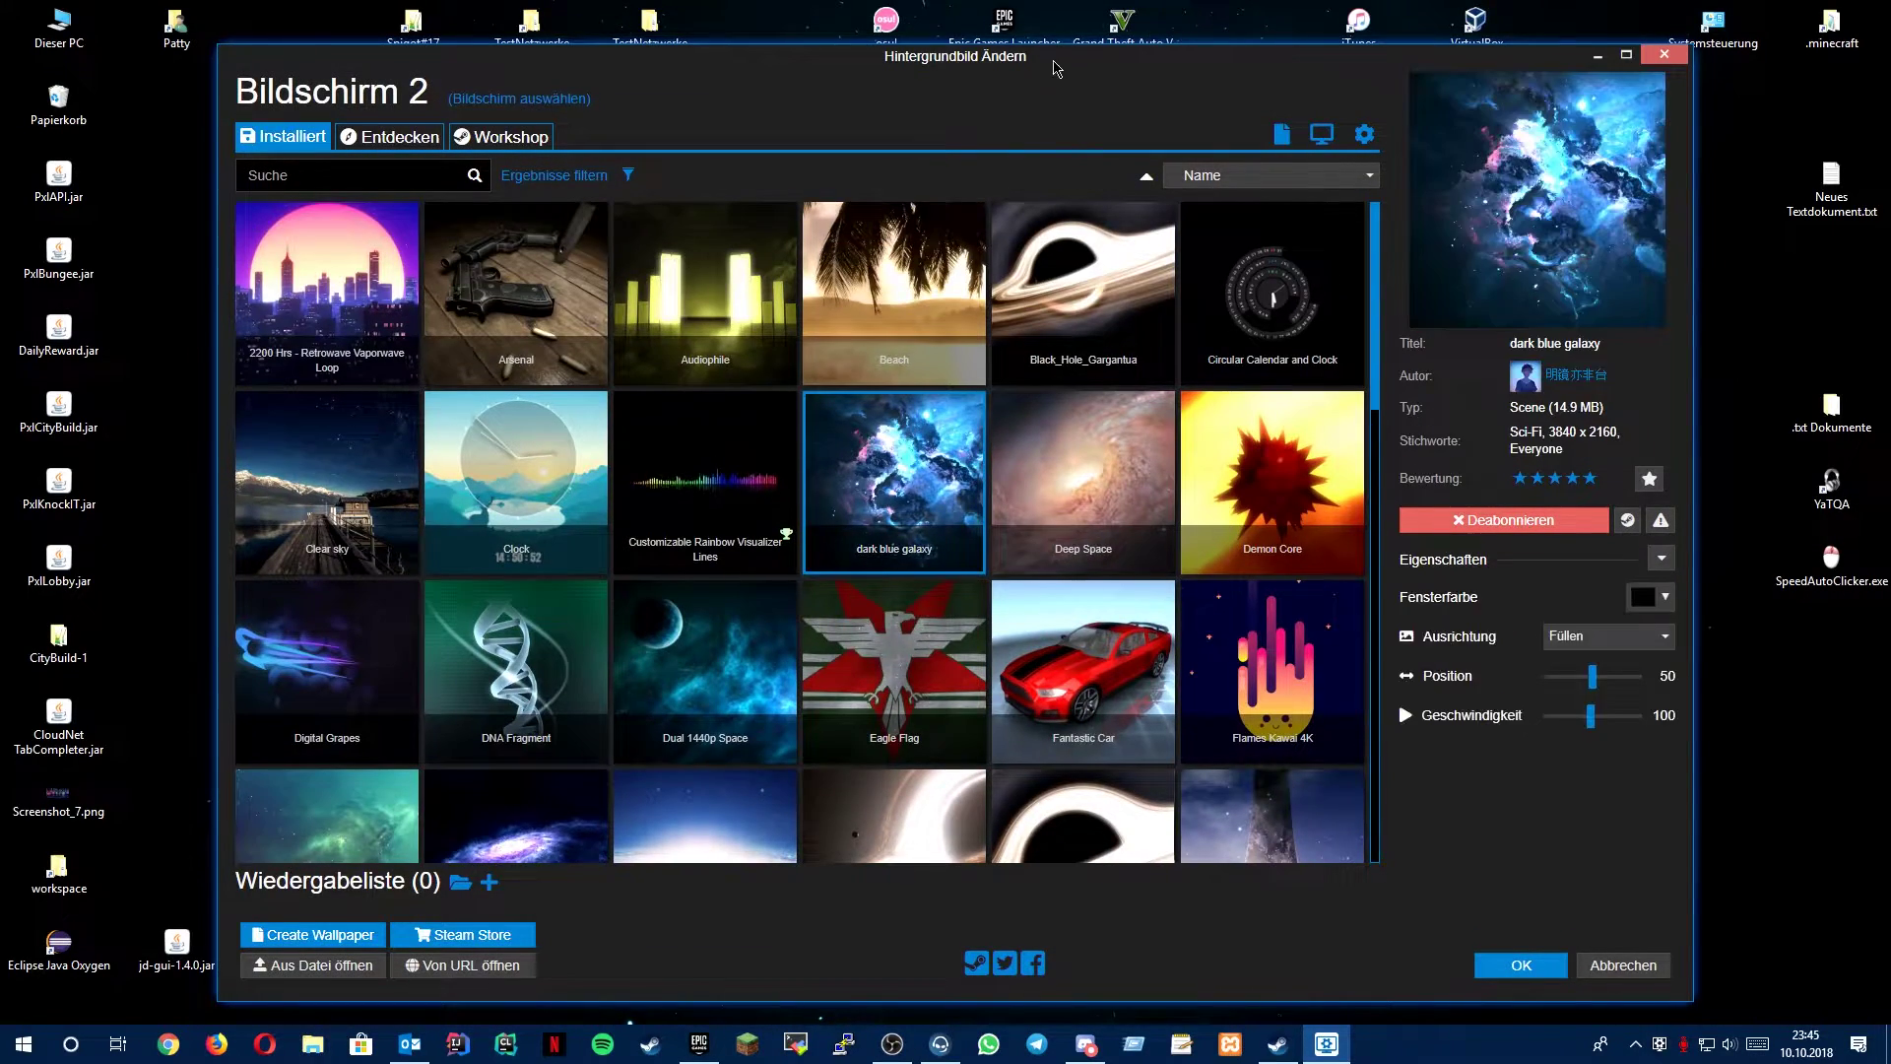
Reposition the wallpaper selection window on the desktop and minimize it to show the applied wallpaper
{"action": "left_click_drag", "start_coordinate": [1055, 68], "coordinate": [1013, 89]}
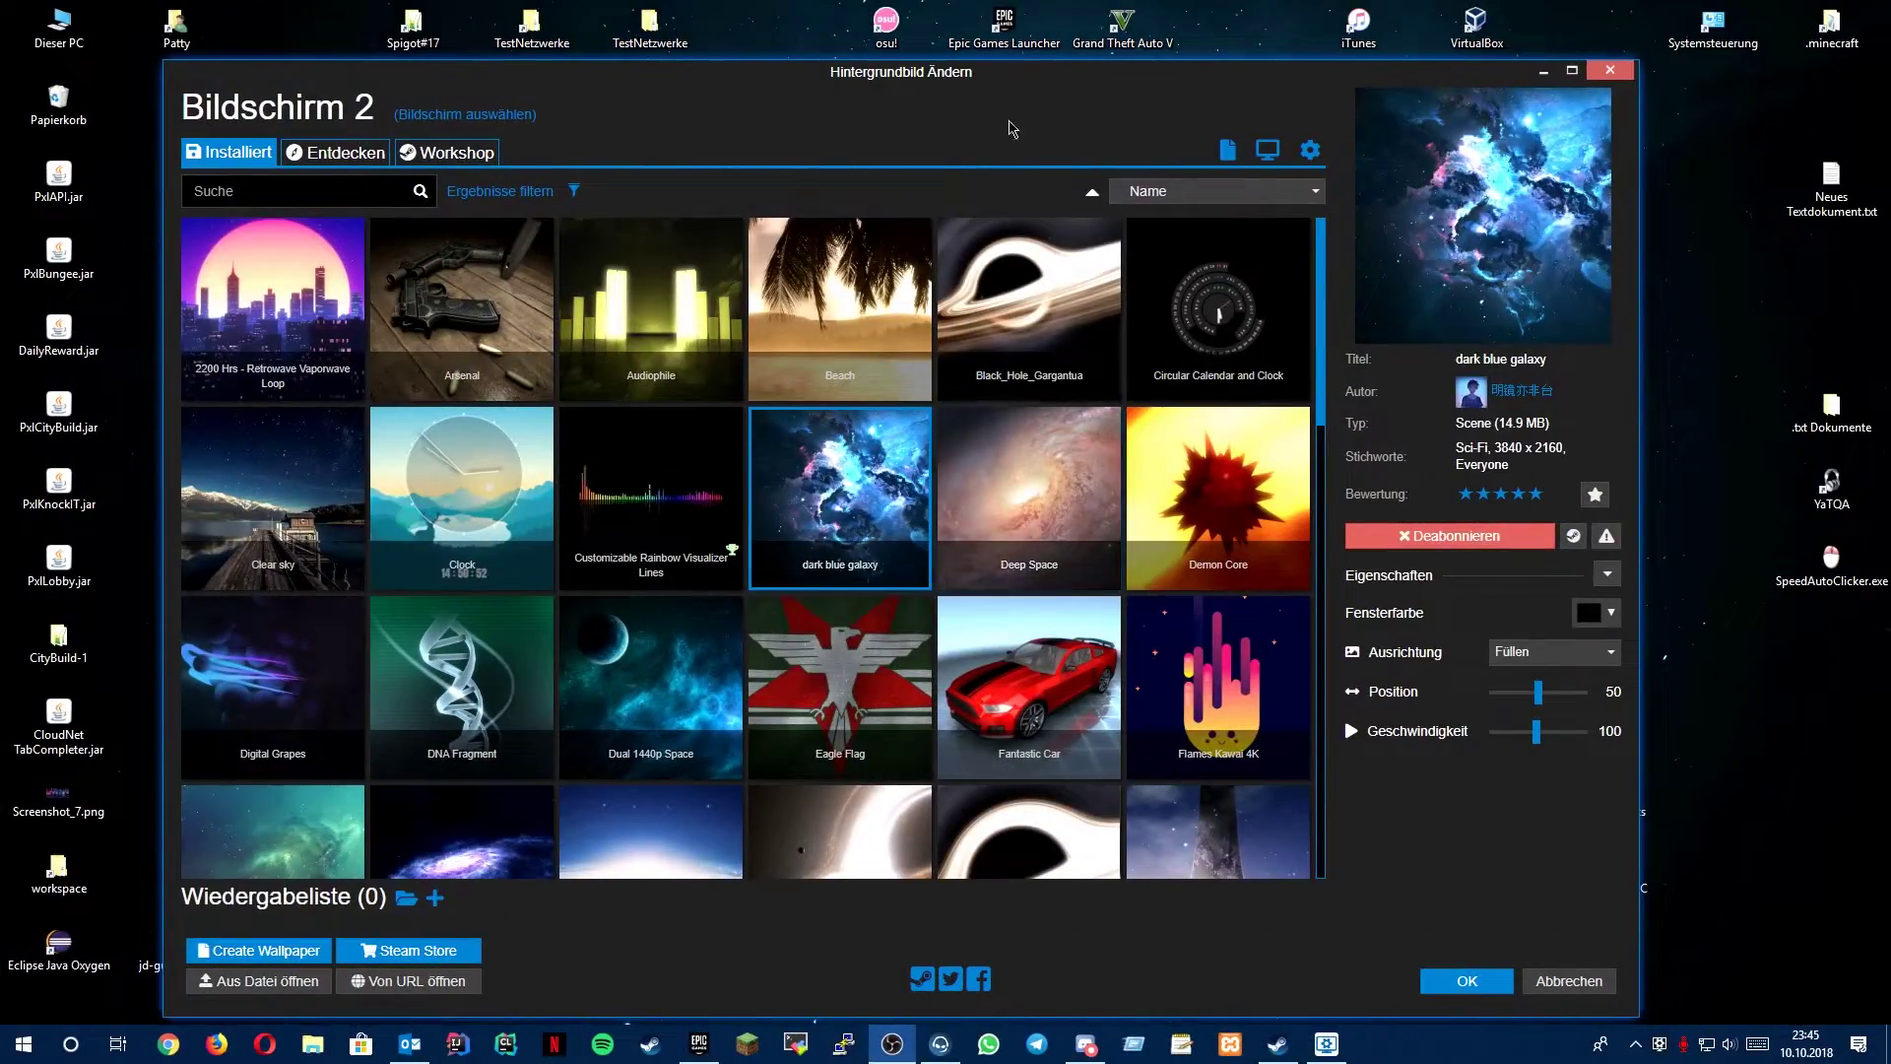
{"action": "left_click_drag", "start_coordinate": [1069, 79], "coordinate": [1161, 54]}
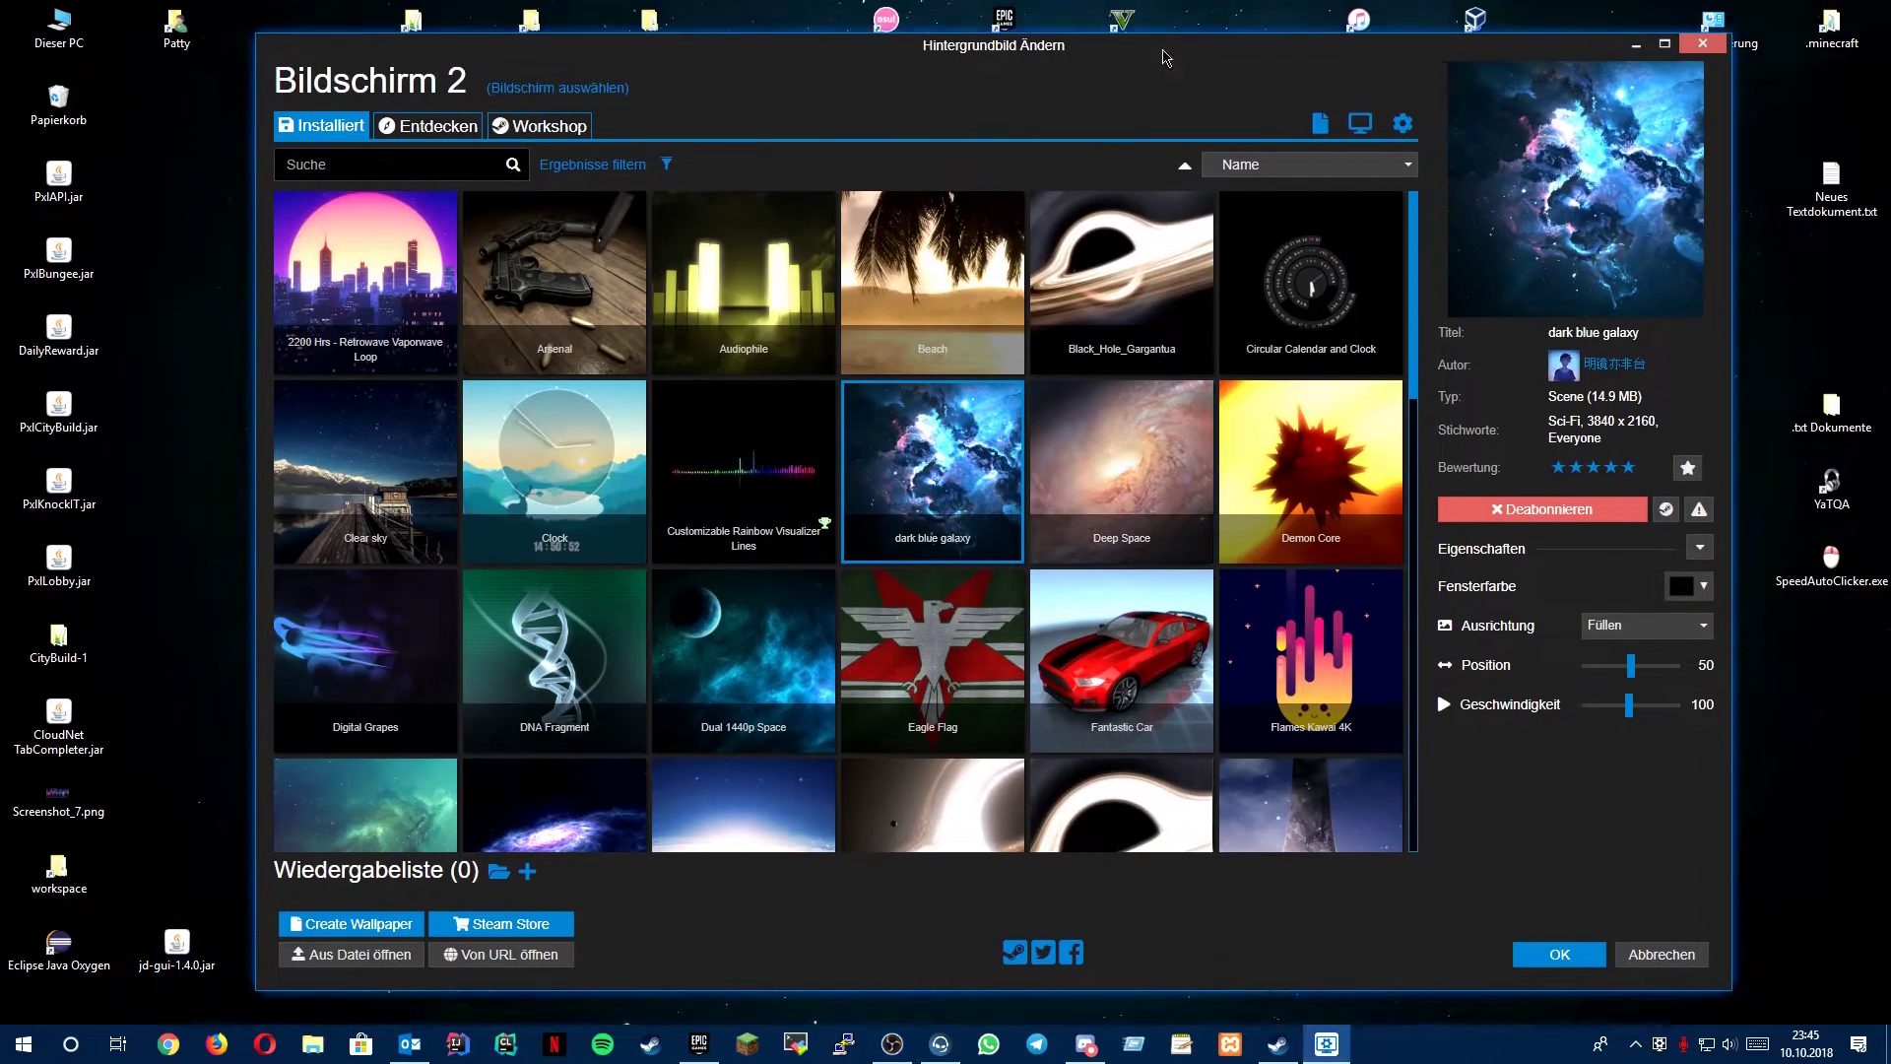
{"action": "left_click", "coordinate": [1634, 46]}
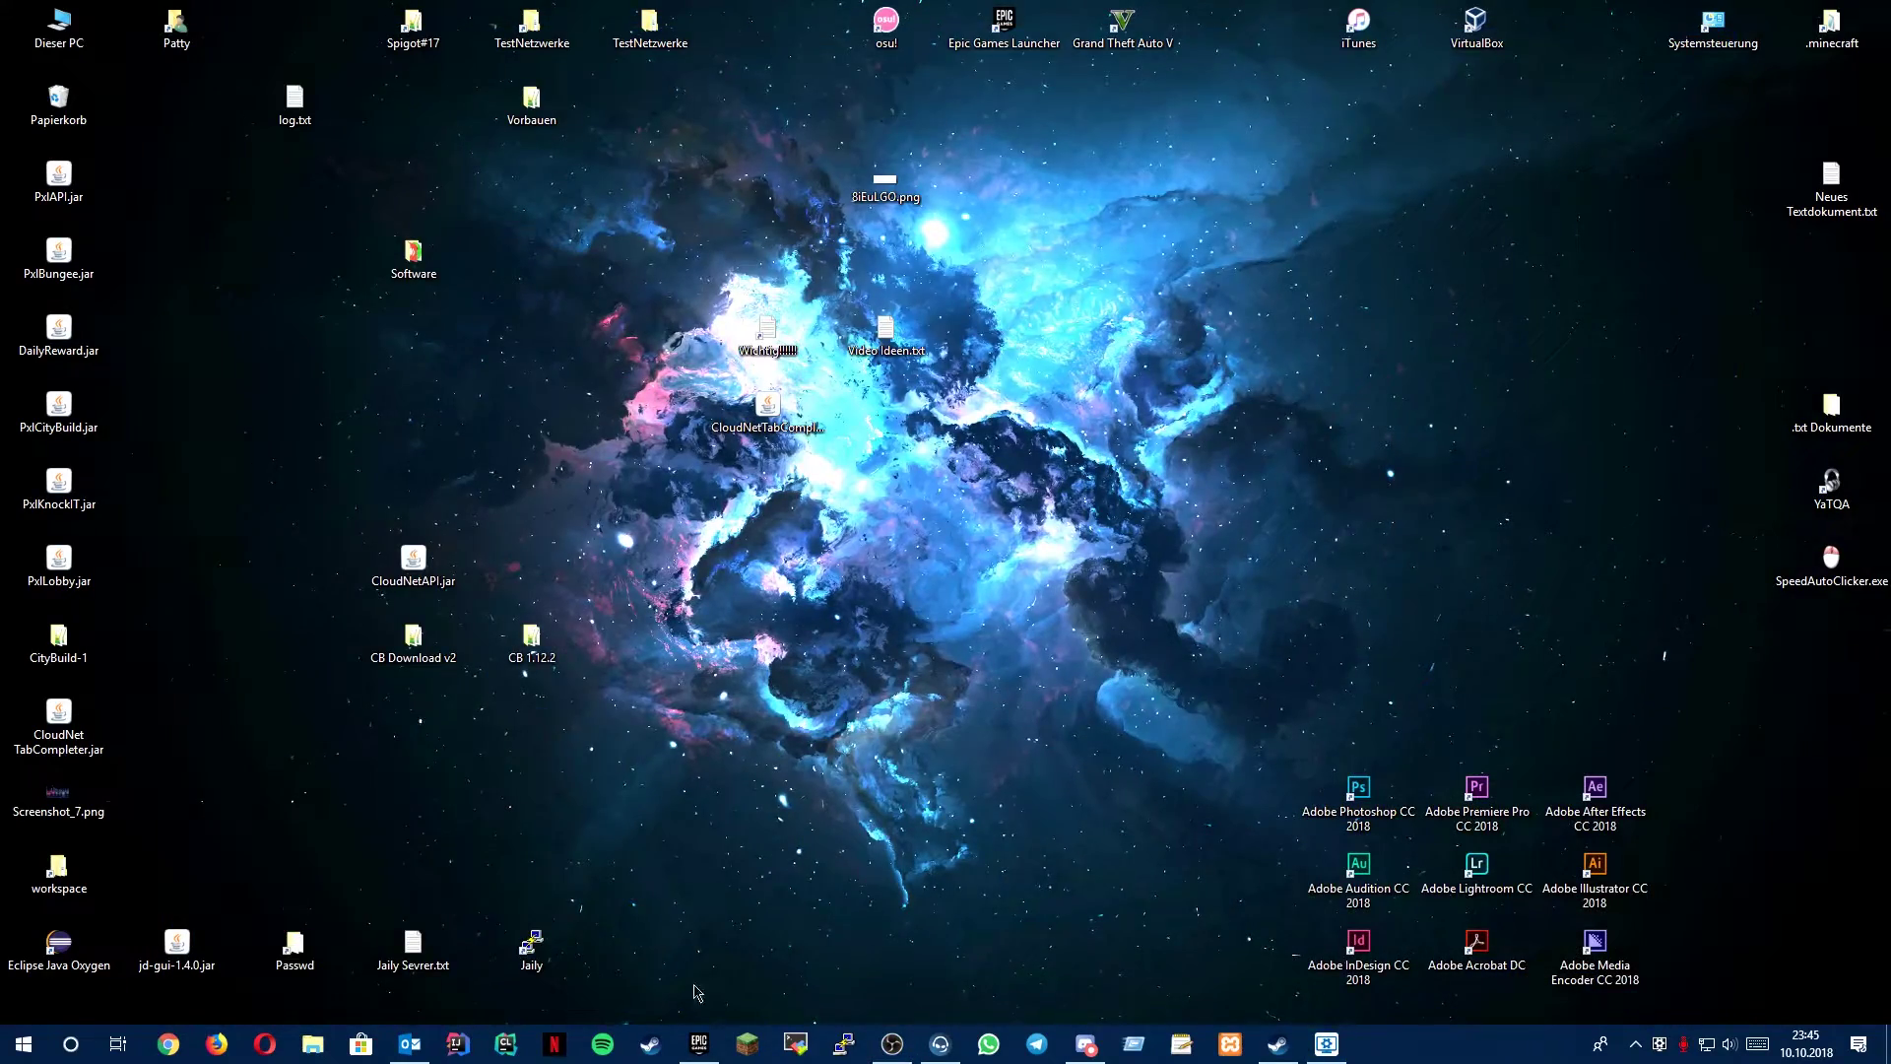
Switch to Steam, search the store for "wallpaper" and open the Wallpaper Engine product page
{"action": "left_click", "coordinate": [650, 1044]}
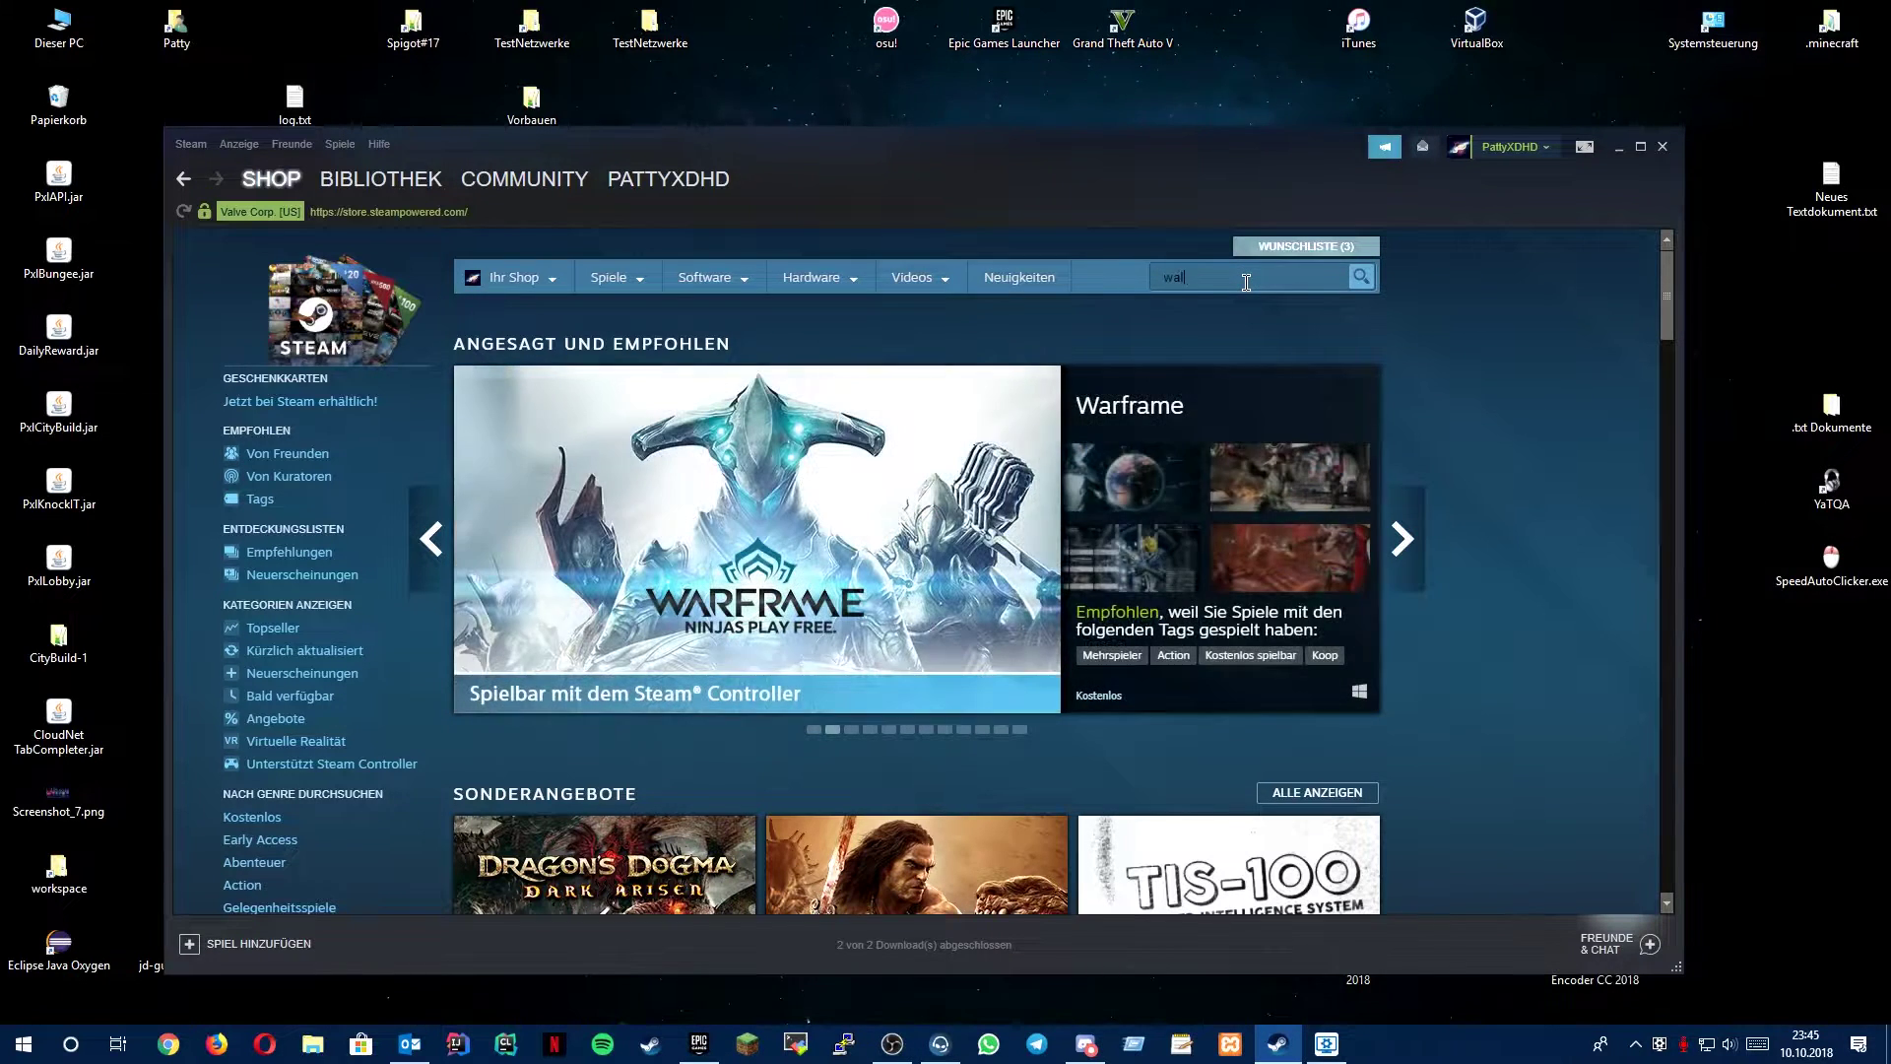
{"action": "type", "text": "wallpaper"}
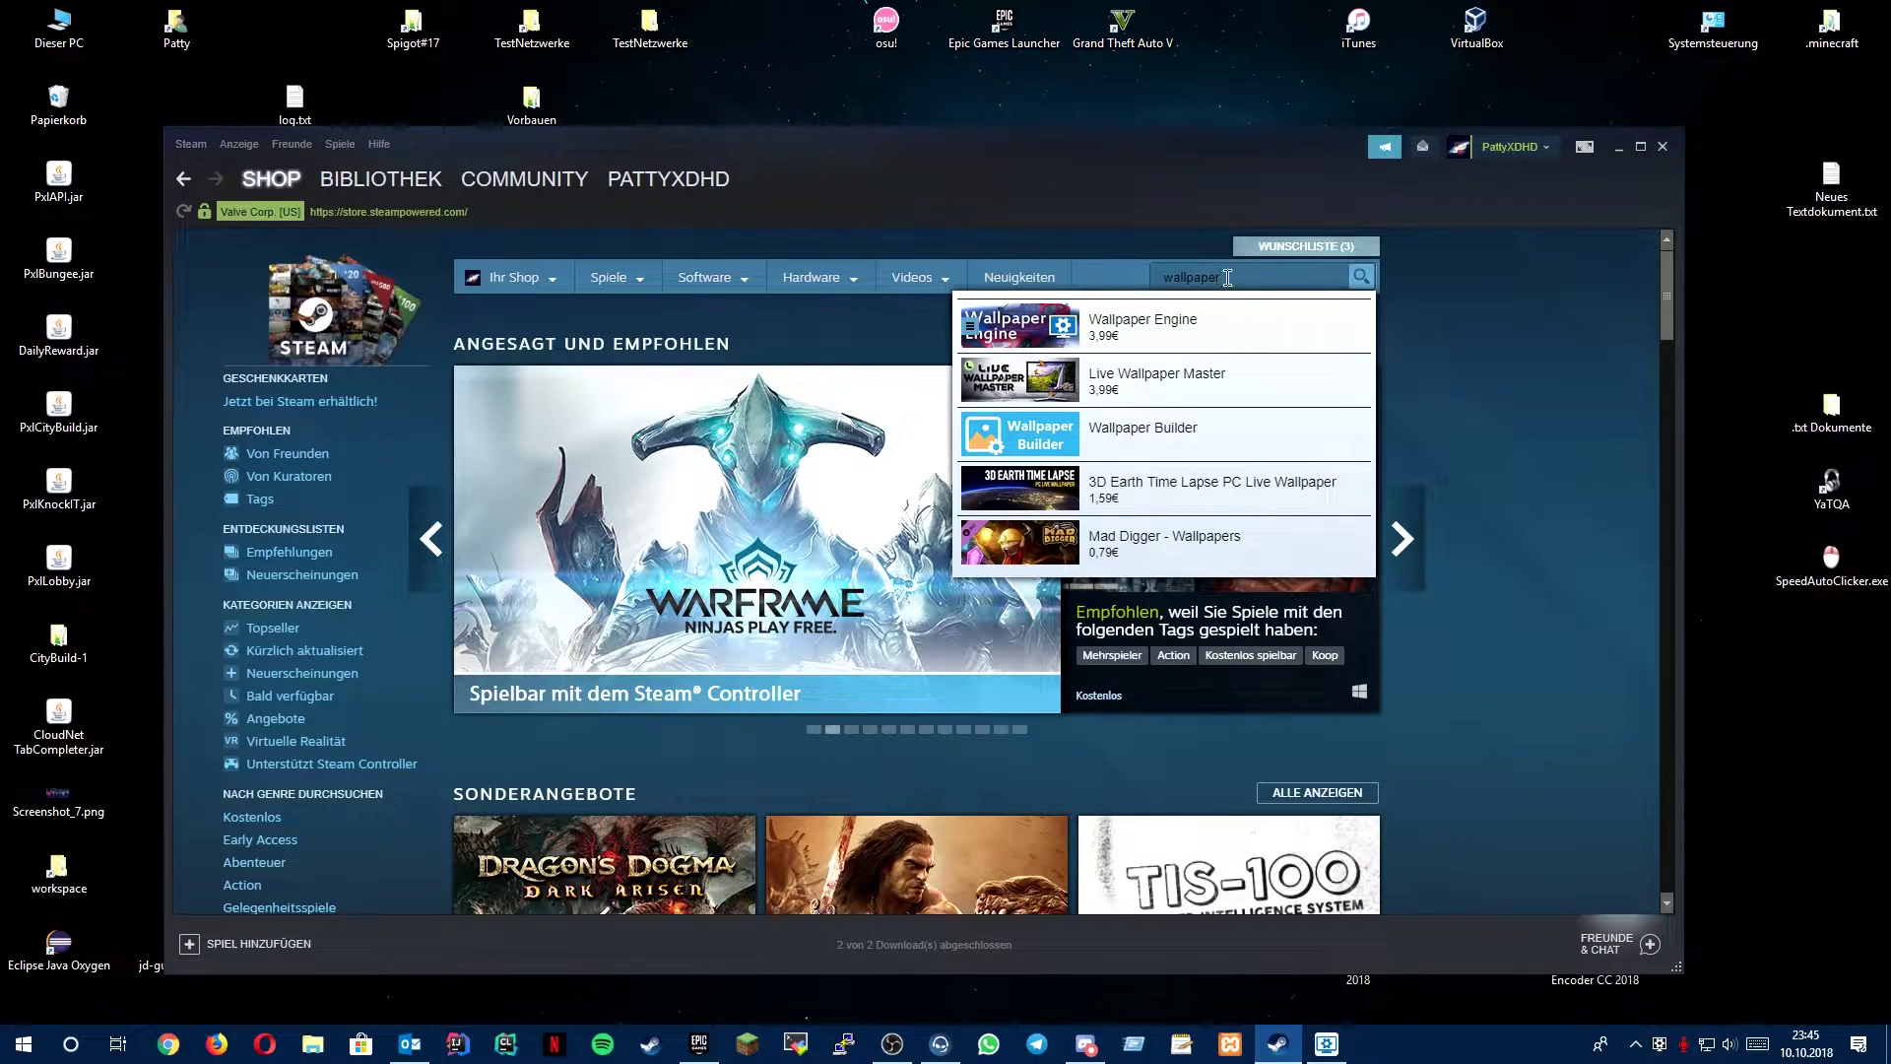
{"action": "left_click", "coordinate": [1140, 344]}
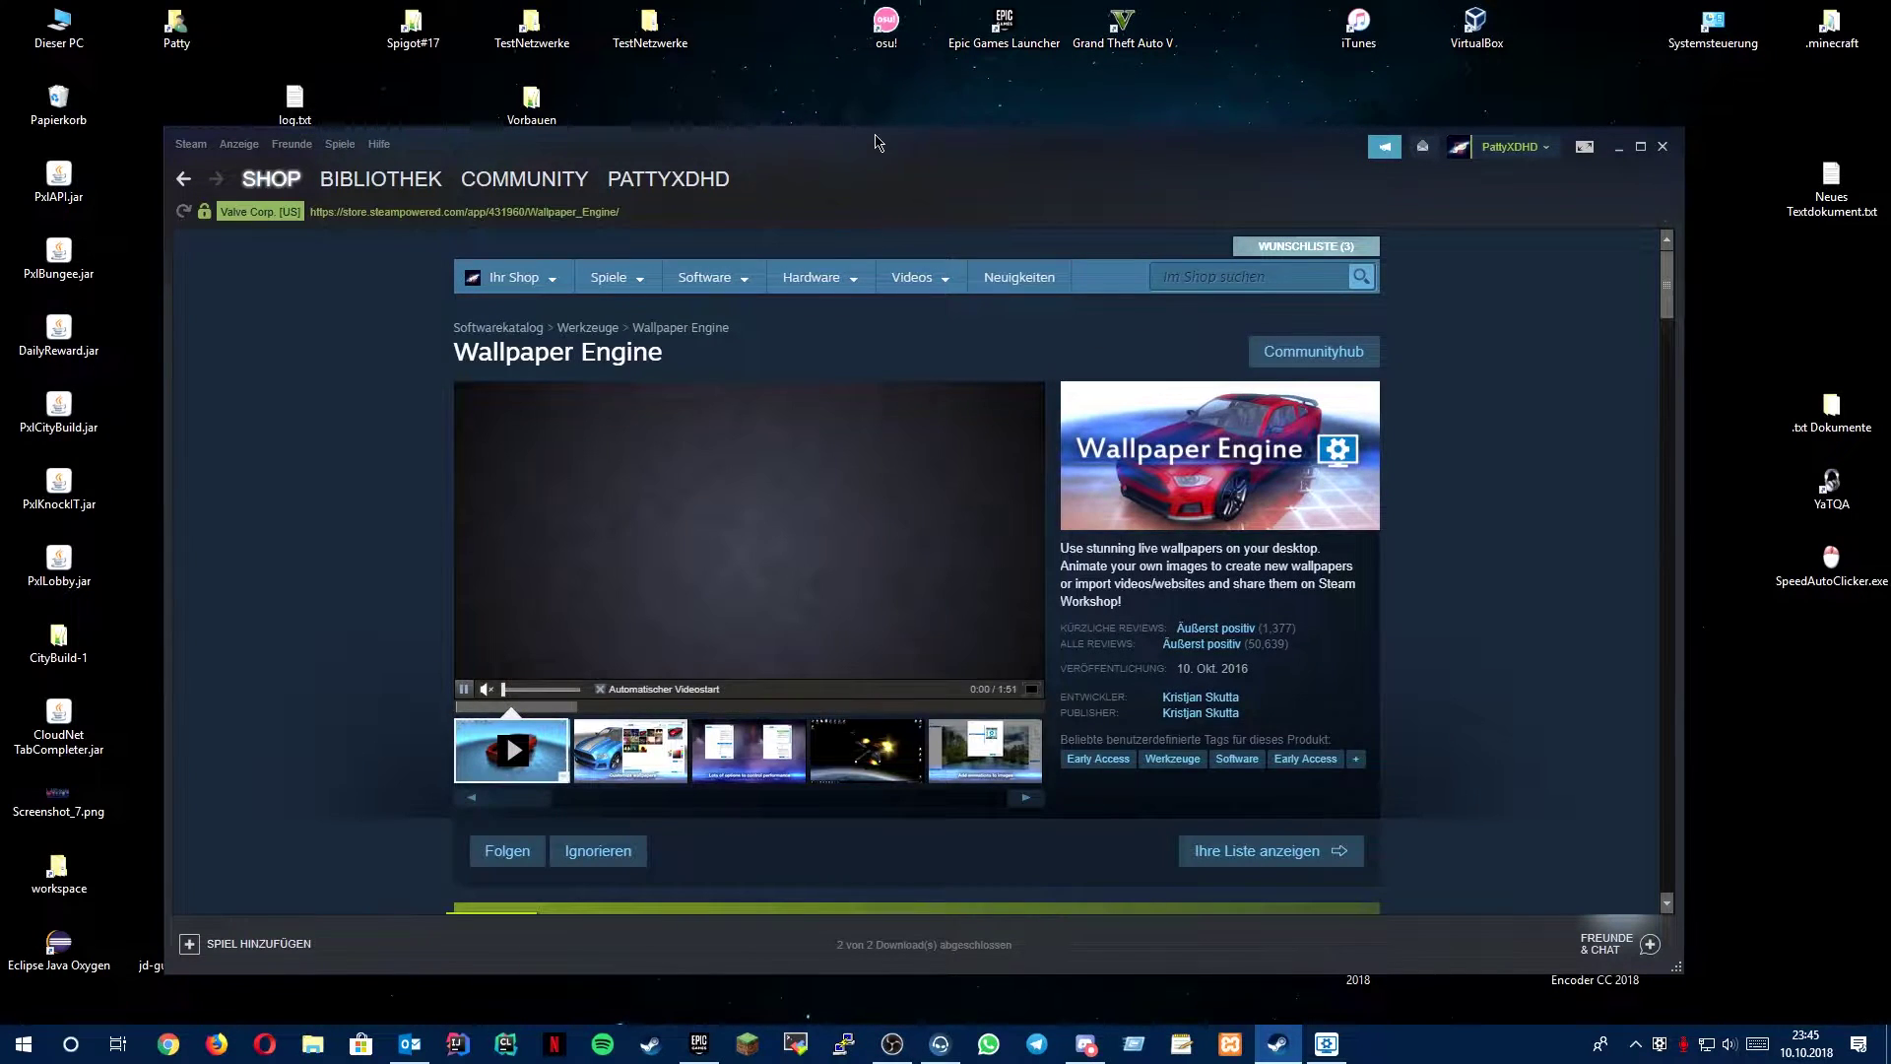
Add Wallpaper Engine to the shopping cart from the purchase section of its store page and review the cart
{"action": "left_click_drag", "start_coordinate": [984, 179], "coordinate": [1020, 109]}
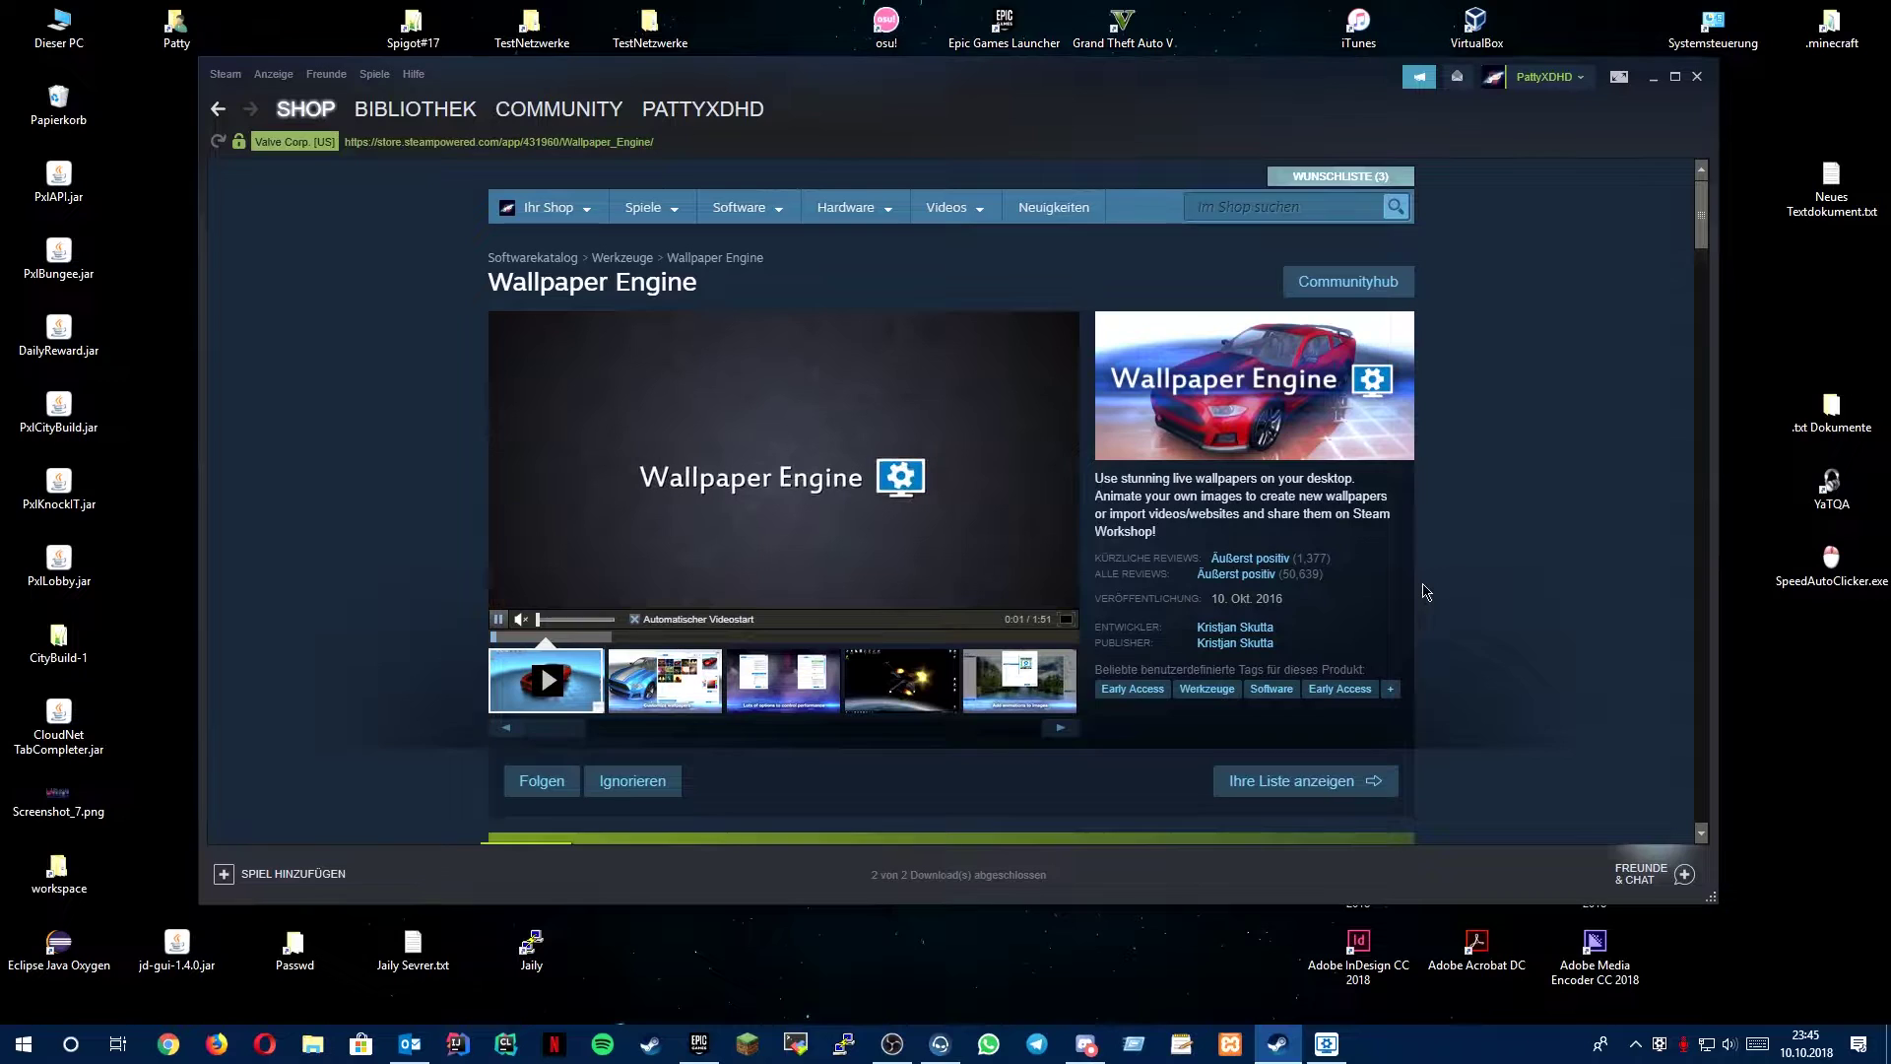
{"action": "scroll", "coordinate": [1422, 591], "scroll_direction": "down", "scroll_amount": 3}
{"action": "scroll", "coordinate": [1422, 590], "scroll_direction": "down", "scroll_amount": 10}
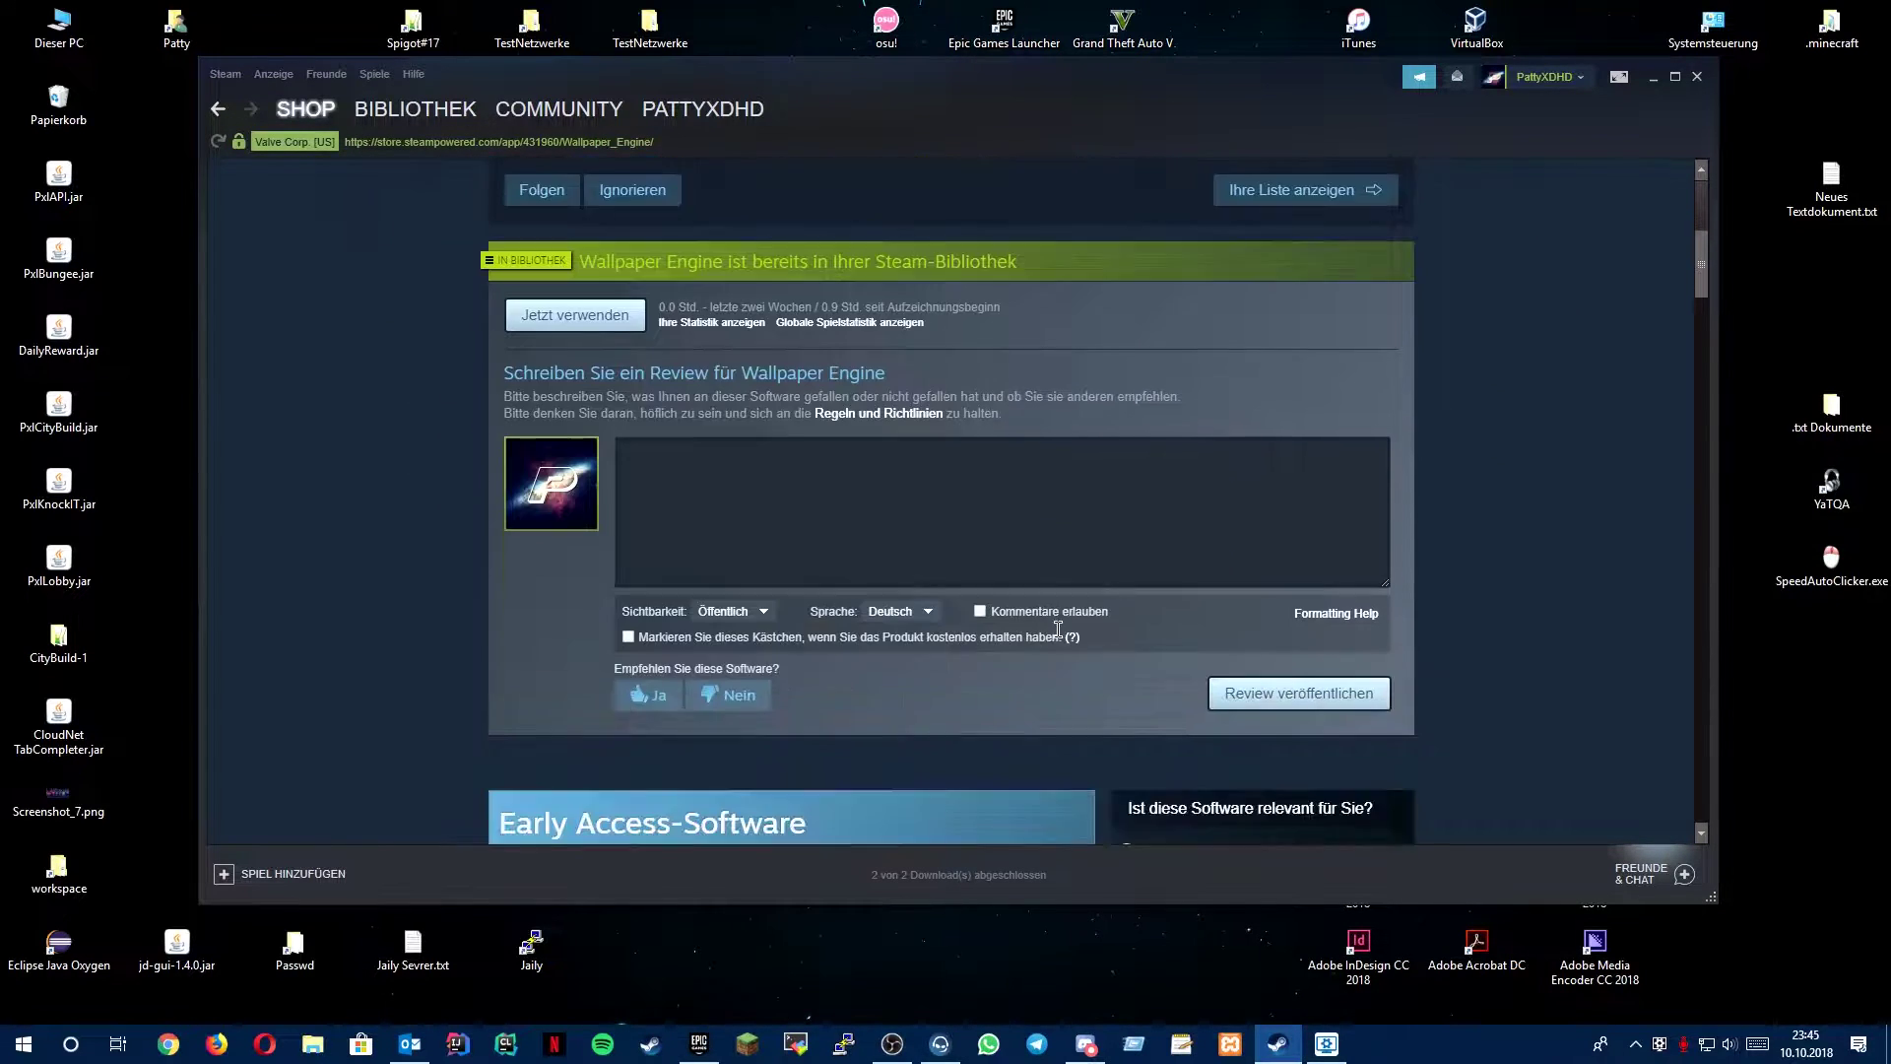
{"action": "scroll", "coordinate": [1058, 637], "scroll_direction": "down", "scroll_amount": 4}
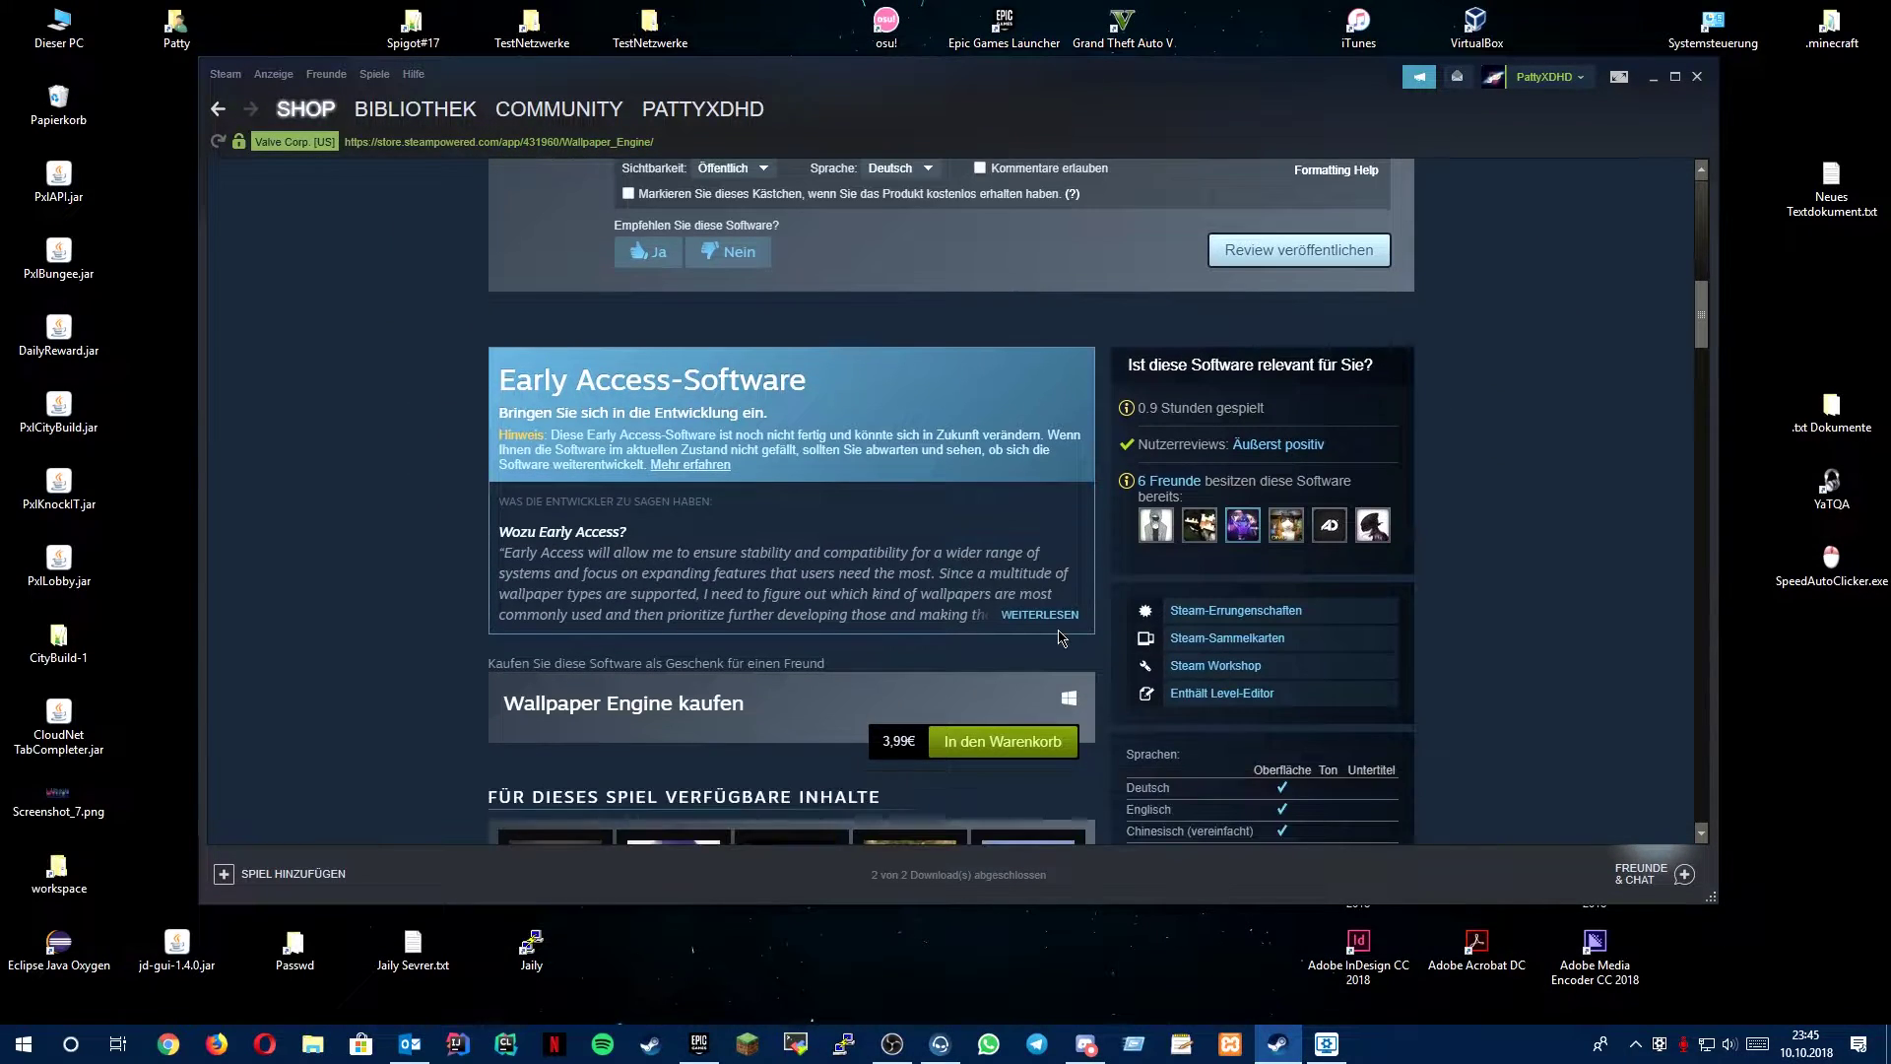
{"action": "scroll", "coordinate": [1063, 637], "scroll_direction": "down", "scroll_amount": 3}
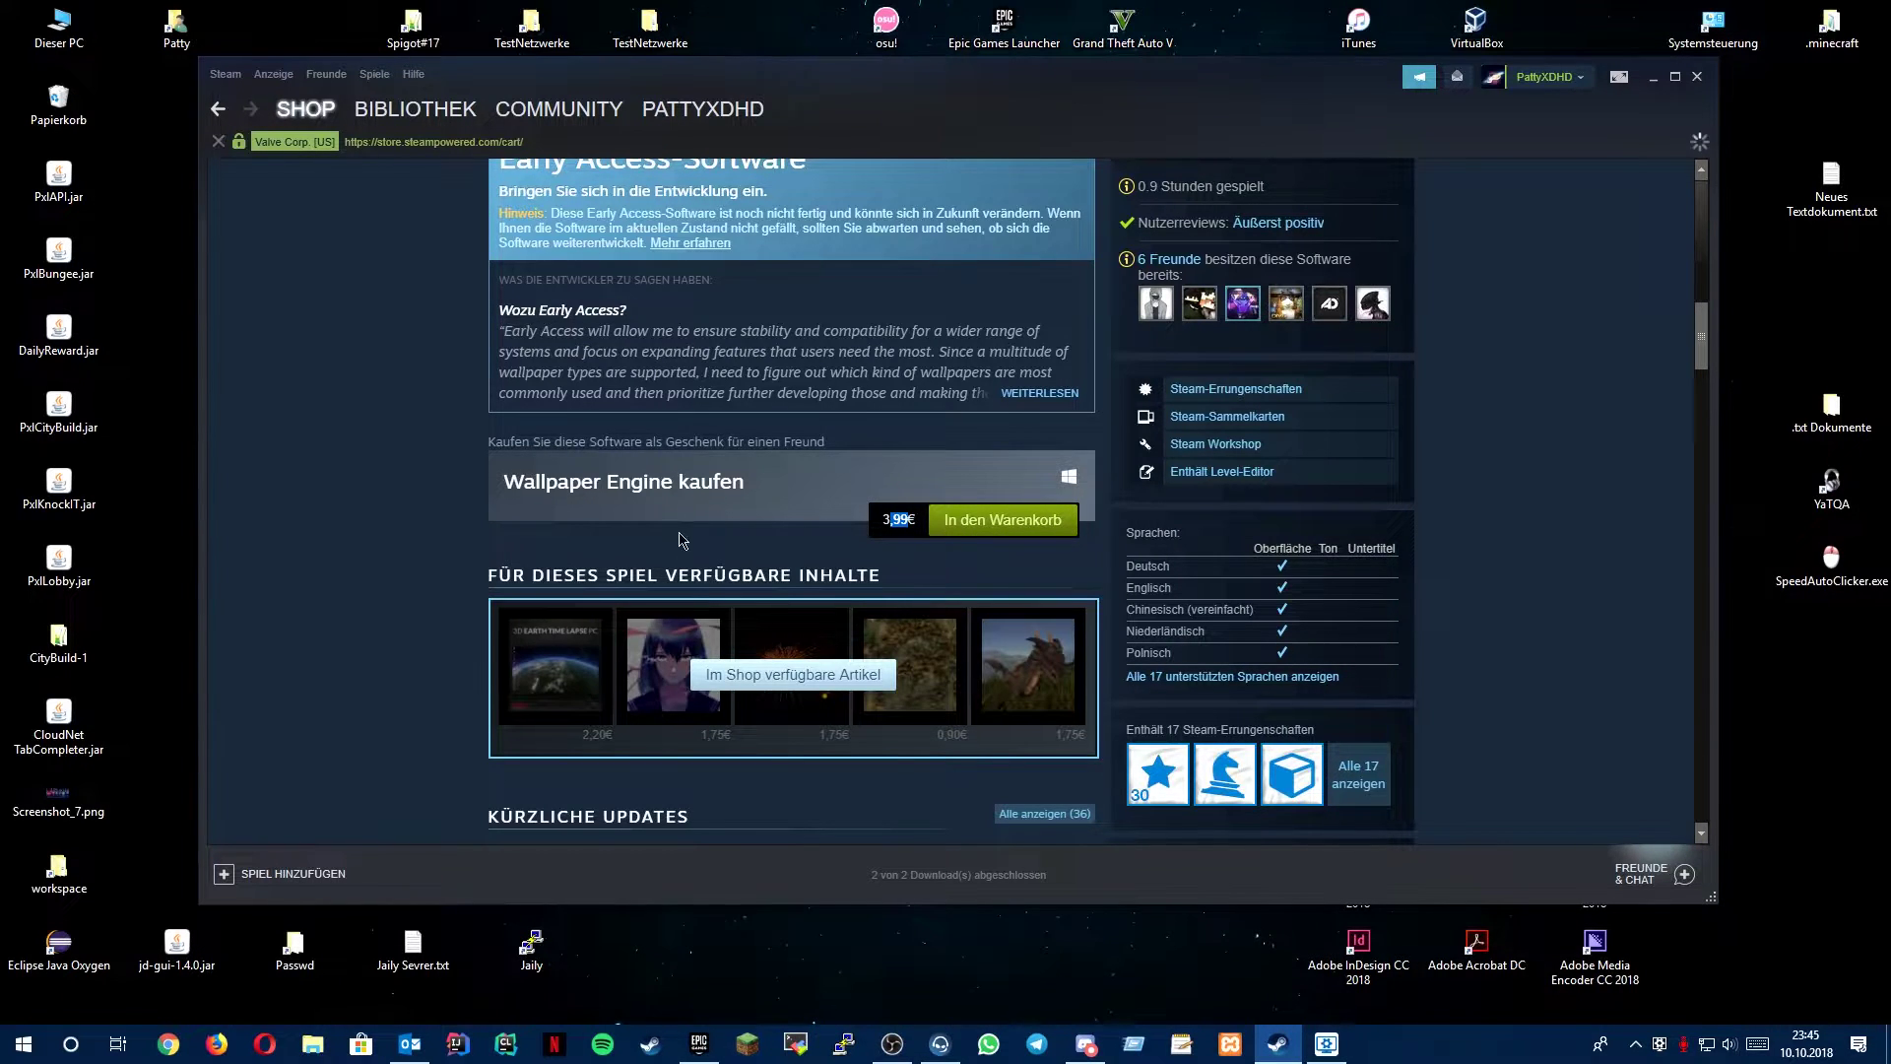
{"action": "scroll", "coordinate": [960, 535], "scroll_direction": "down", "scroll_amount": 2}
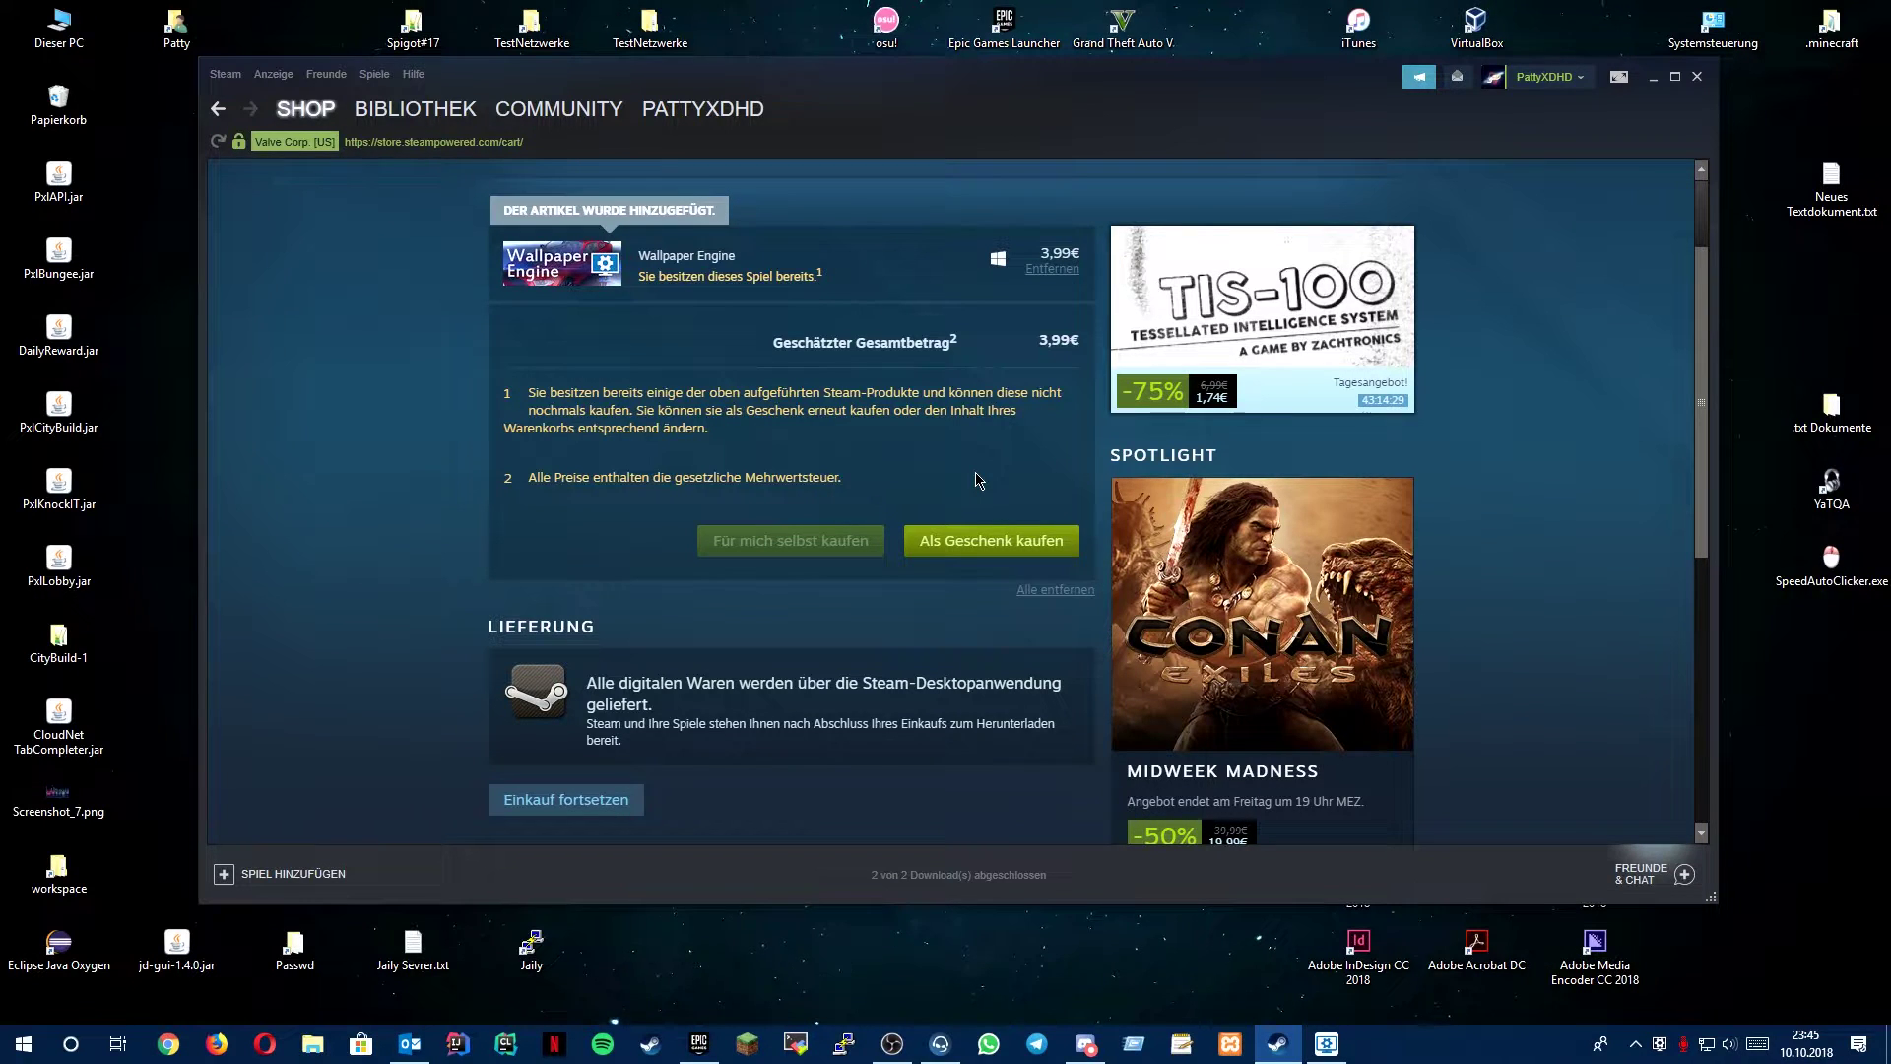
{"action": "scroll", "coordinate": [978, 480], "scroll_direction": "up", "scroll_amount": 2}
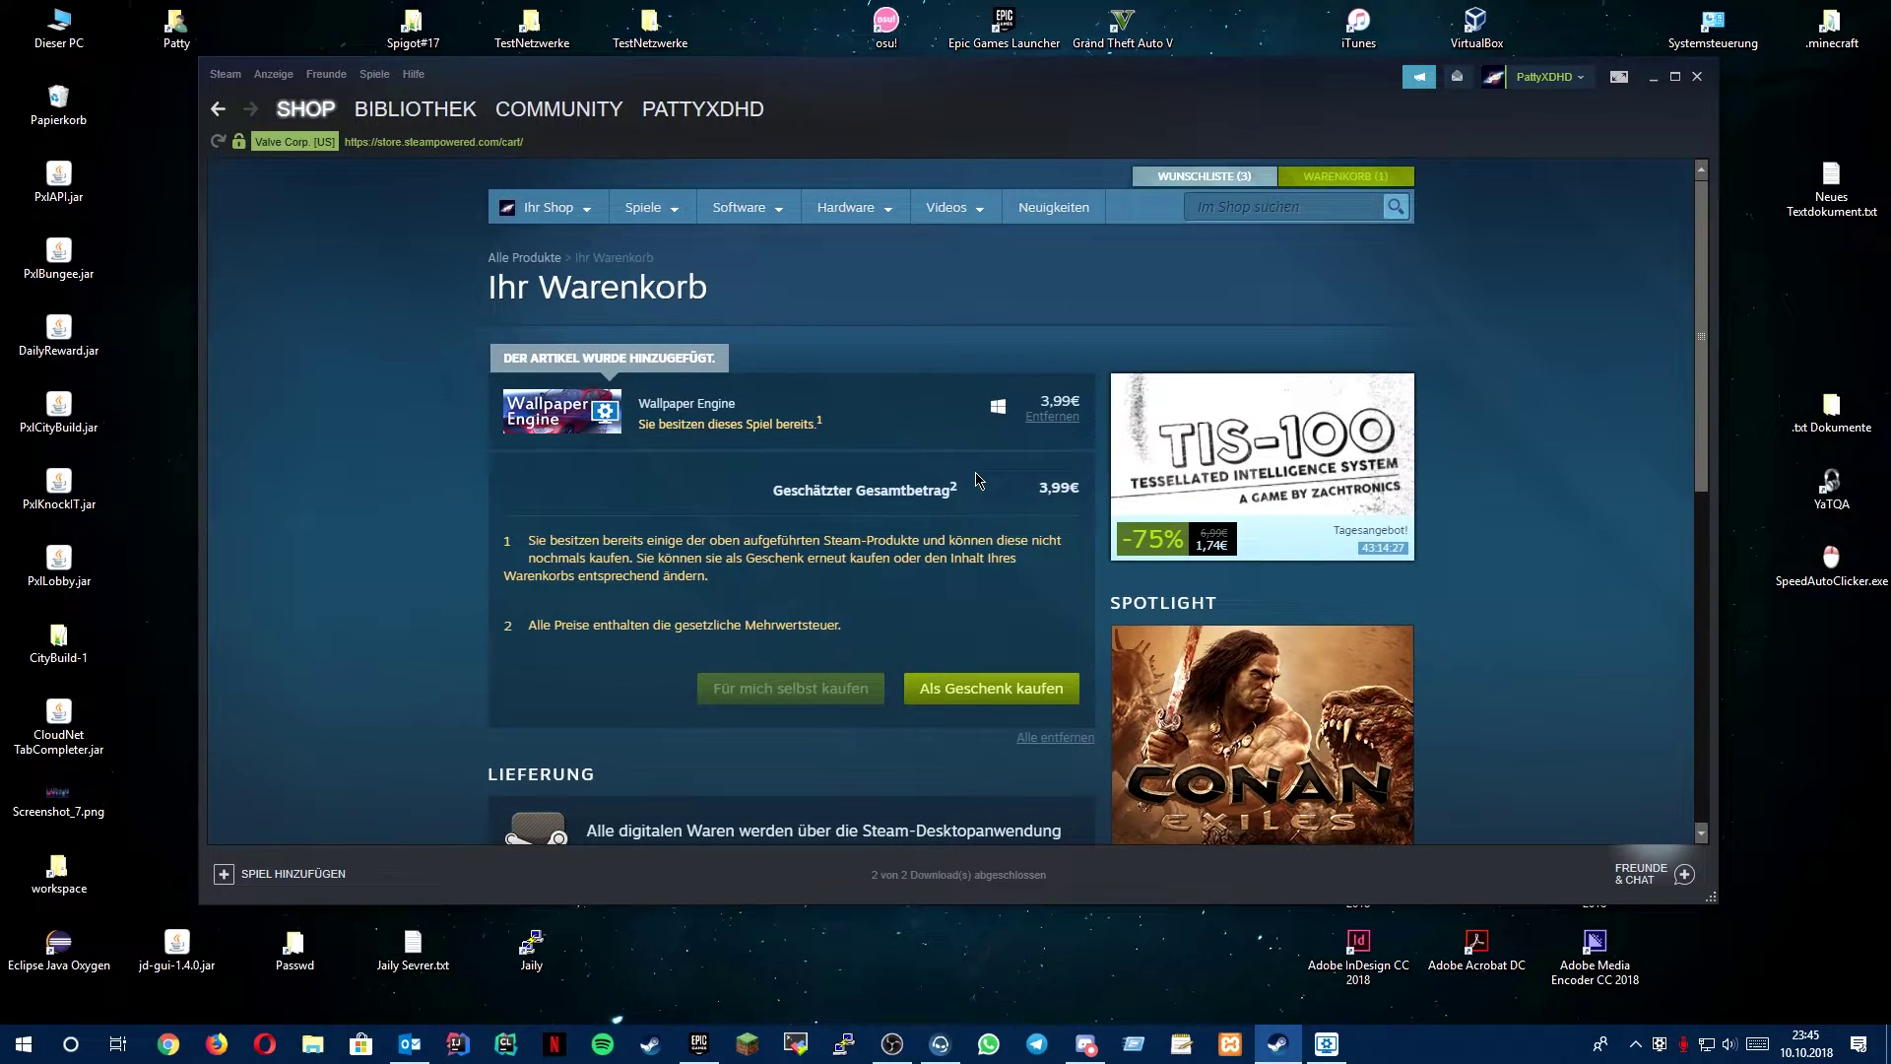